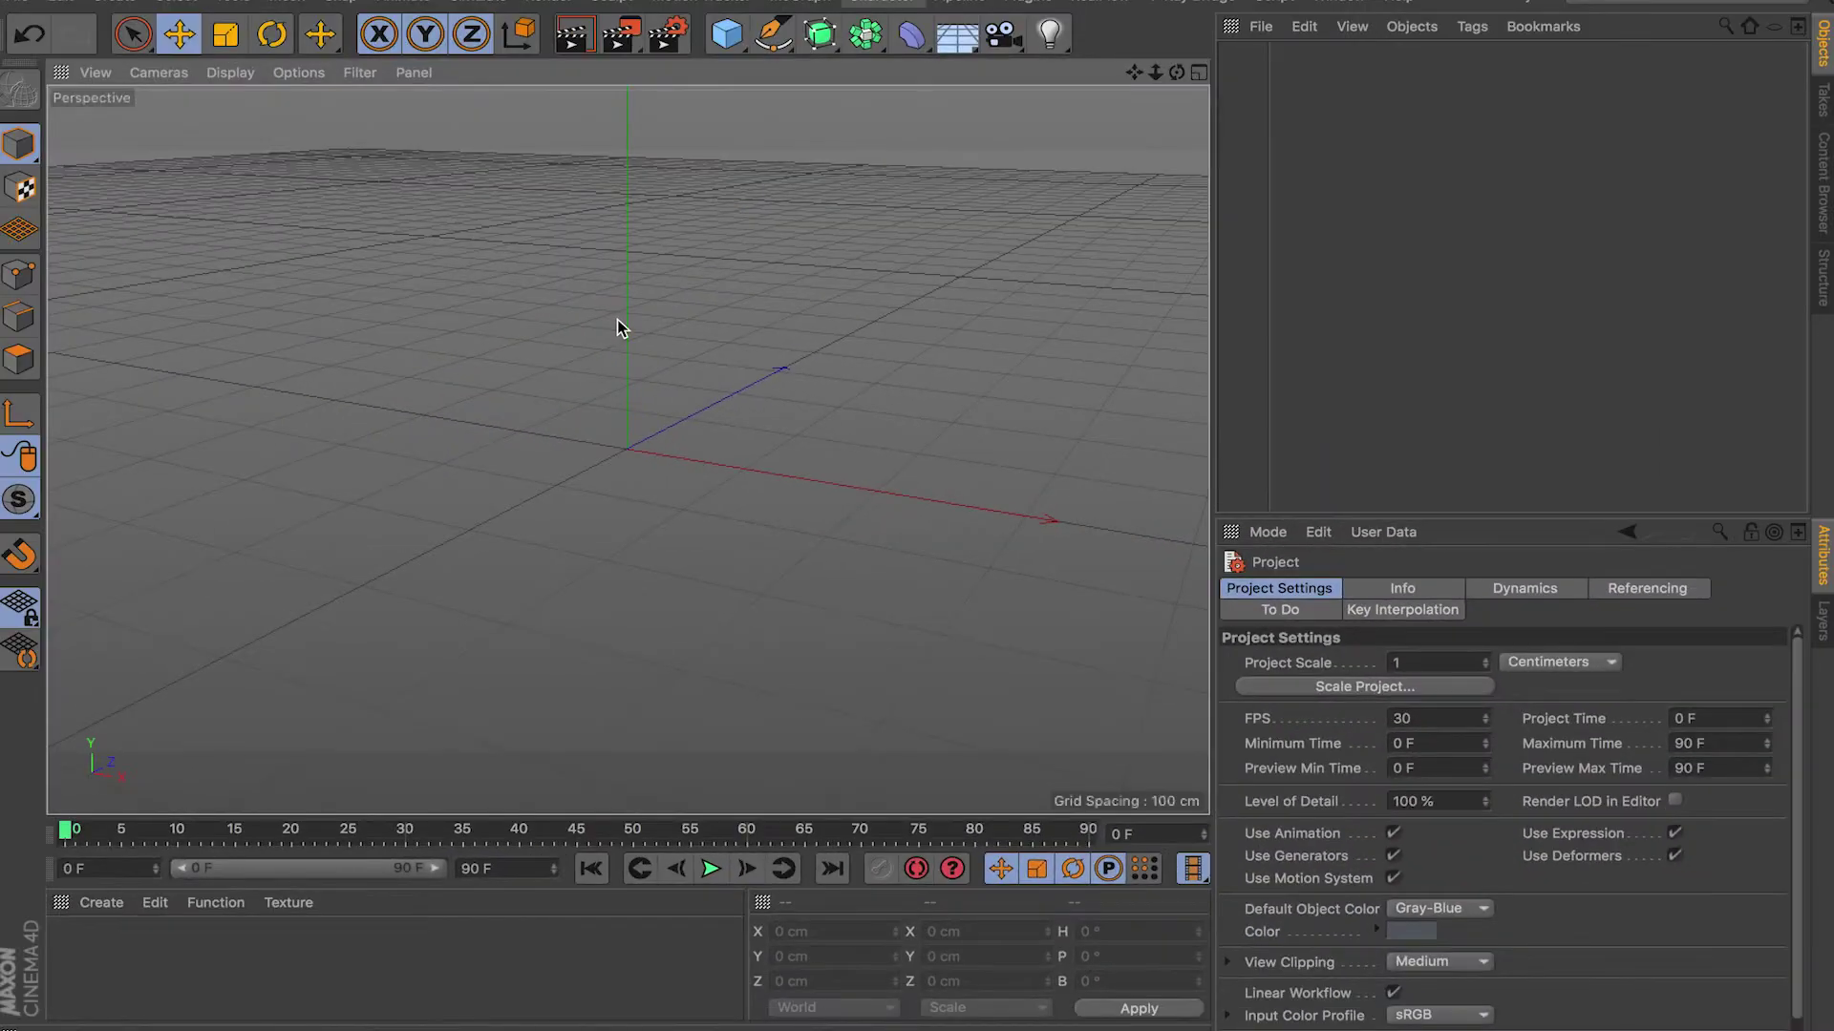
Open the render settings and choose Physical as the renderer
{"action": "scroll", "coordinate": [674, 384], "scroll_direction": "down", "scroll_amount": 2}
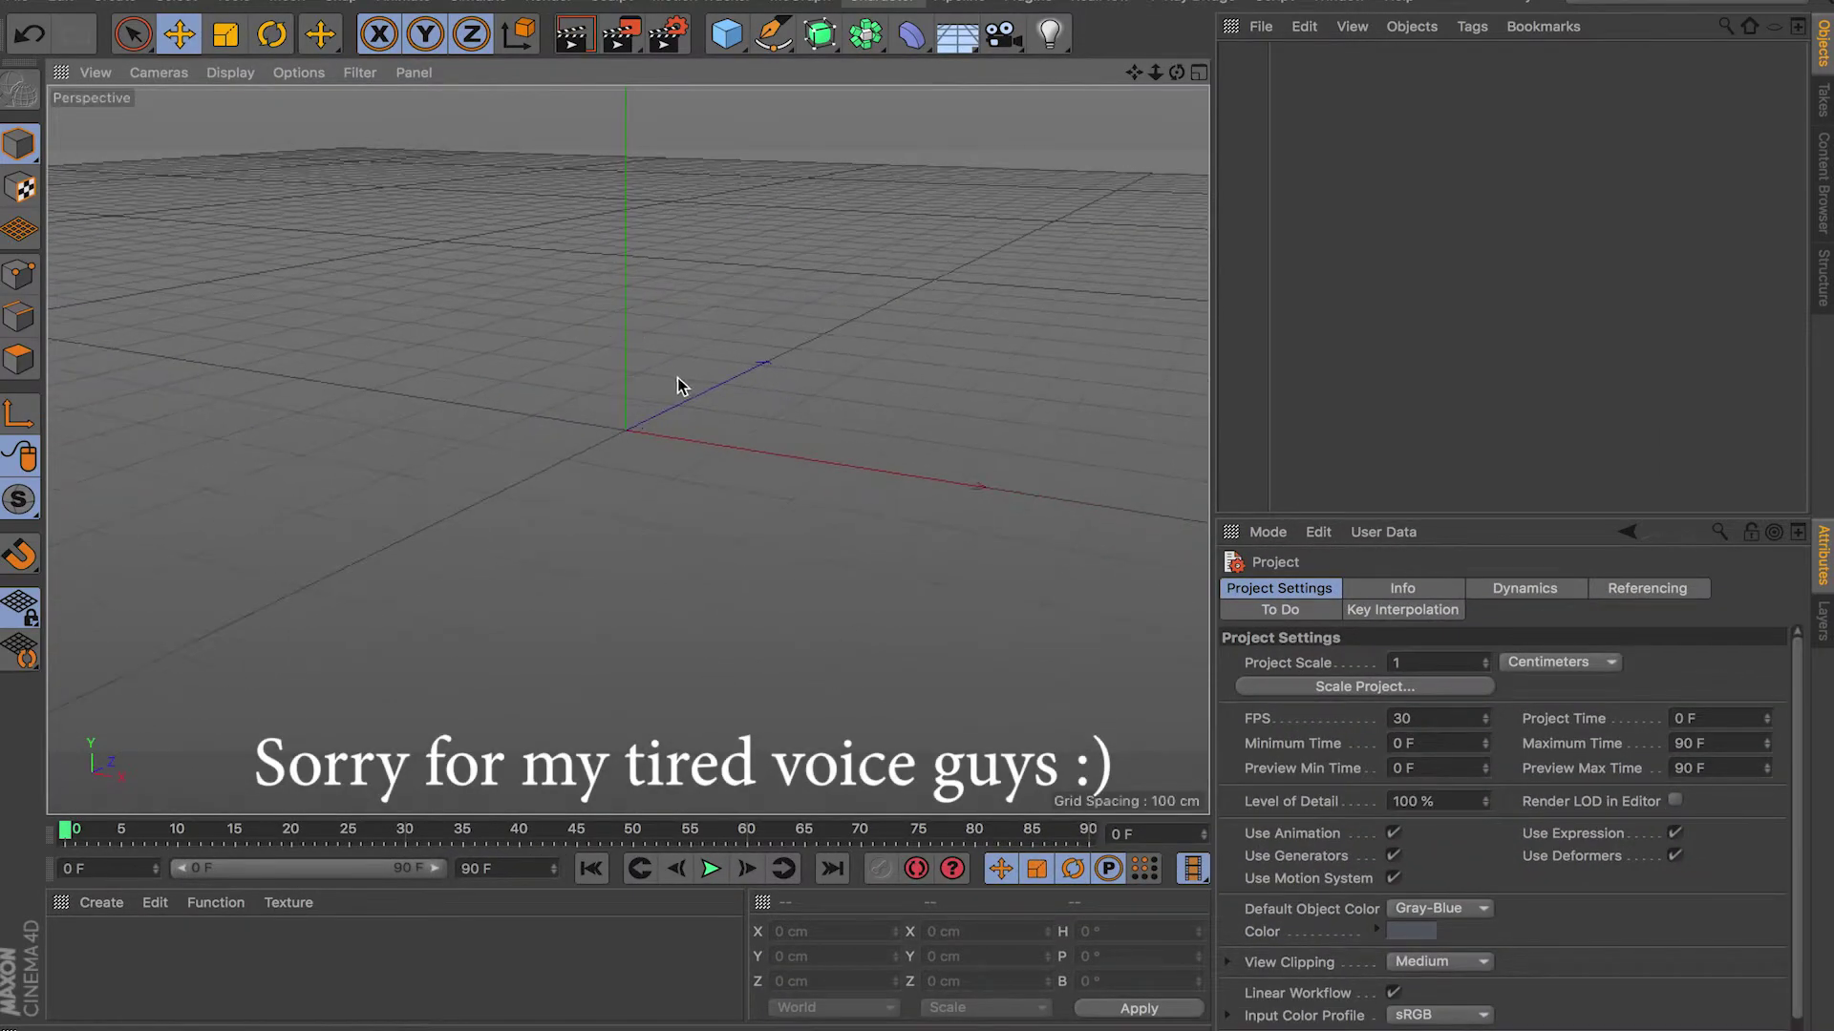
{"action": "left_click_drag", "start_coordinate": [663, 438], "coordinate": [643, 474], "text": "alt"}
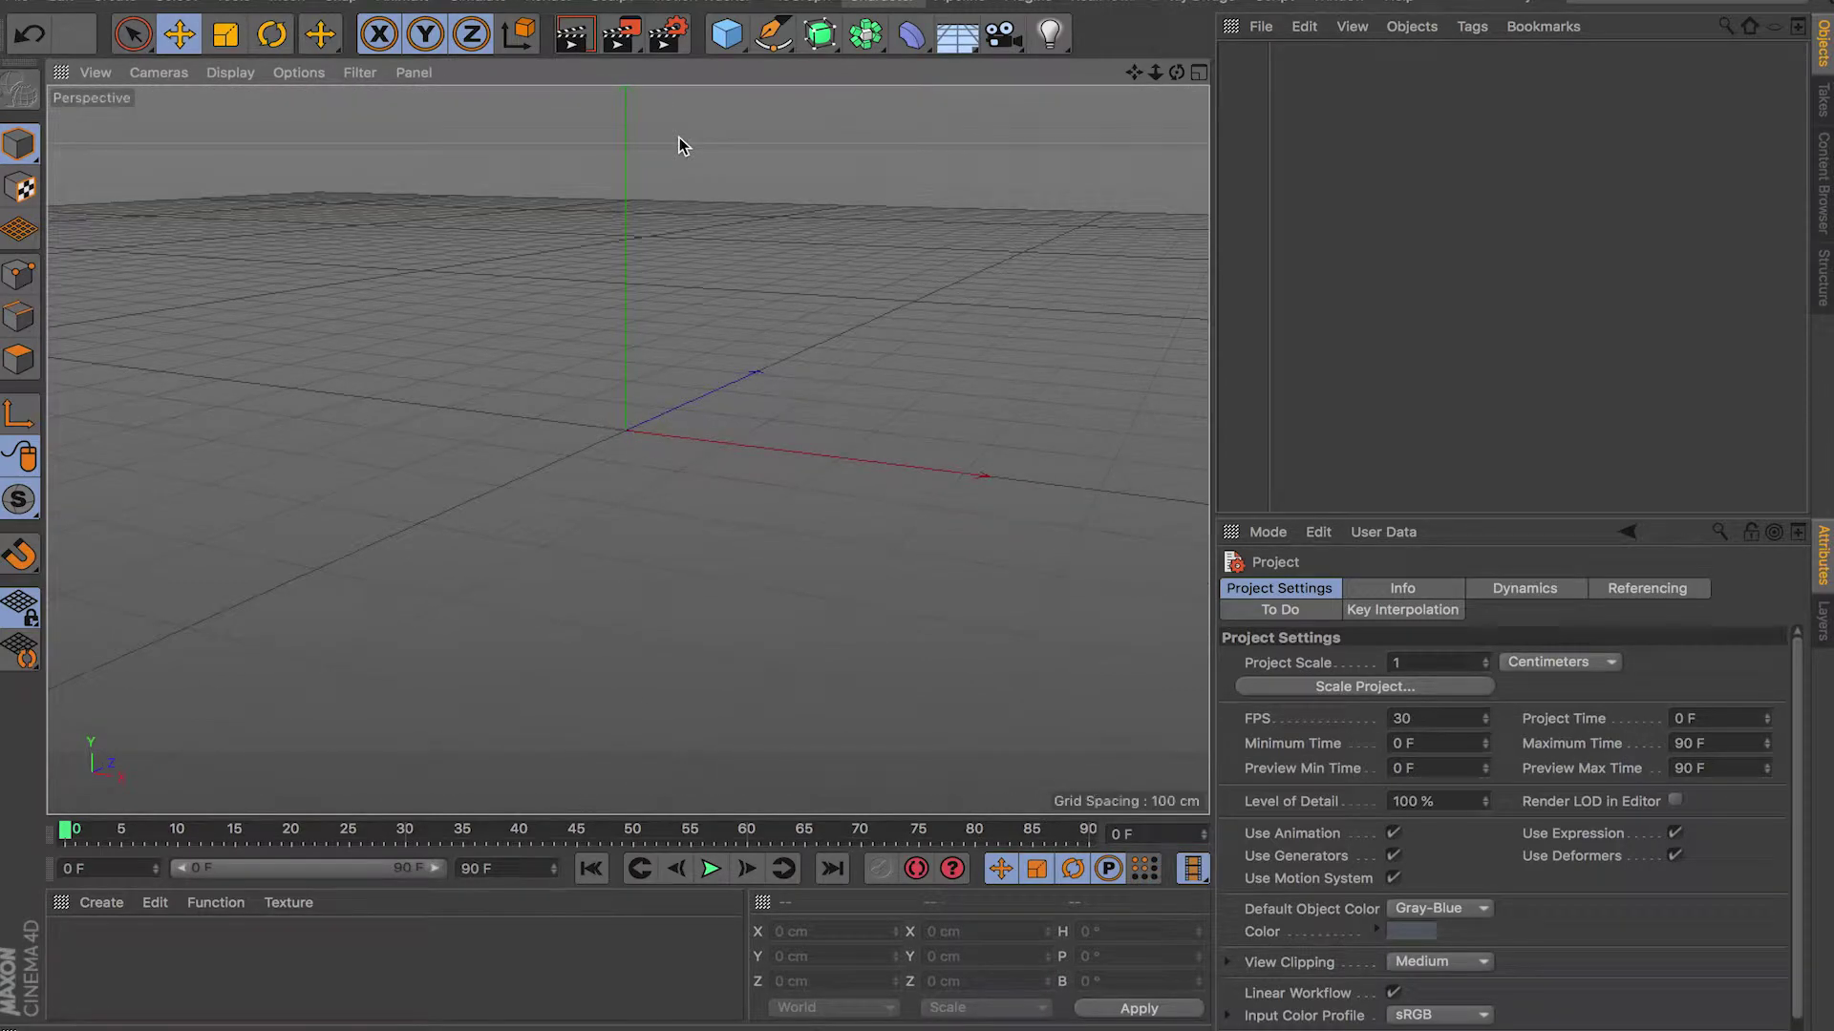
{"action": "left_click", "coordinate": [663, 44]}
{"action": "left_click_drag", "start_coordinate": [855, 152], "coordinate": [875, 107]}
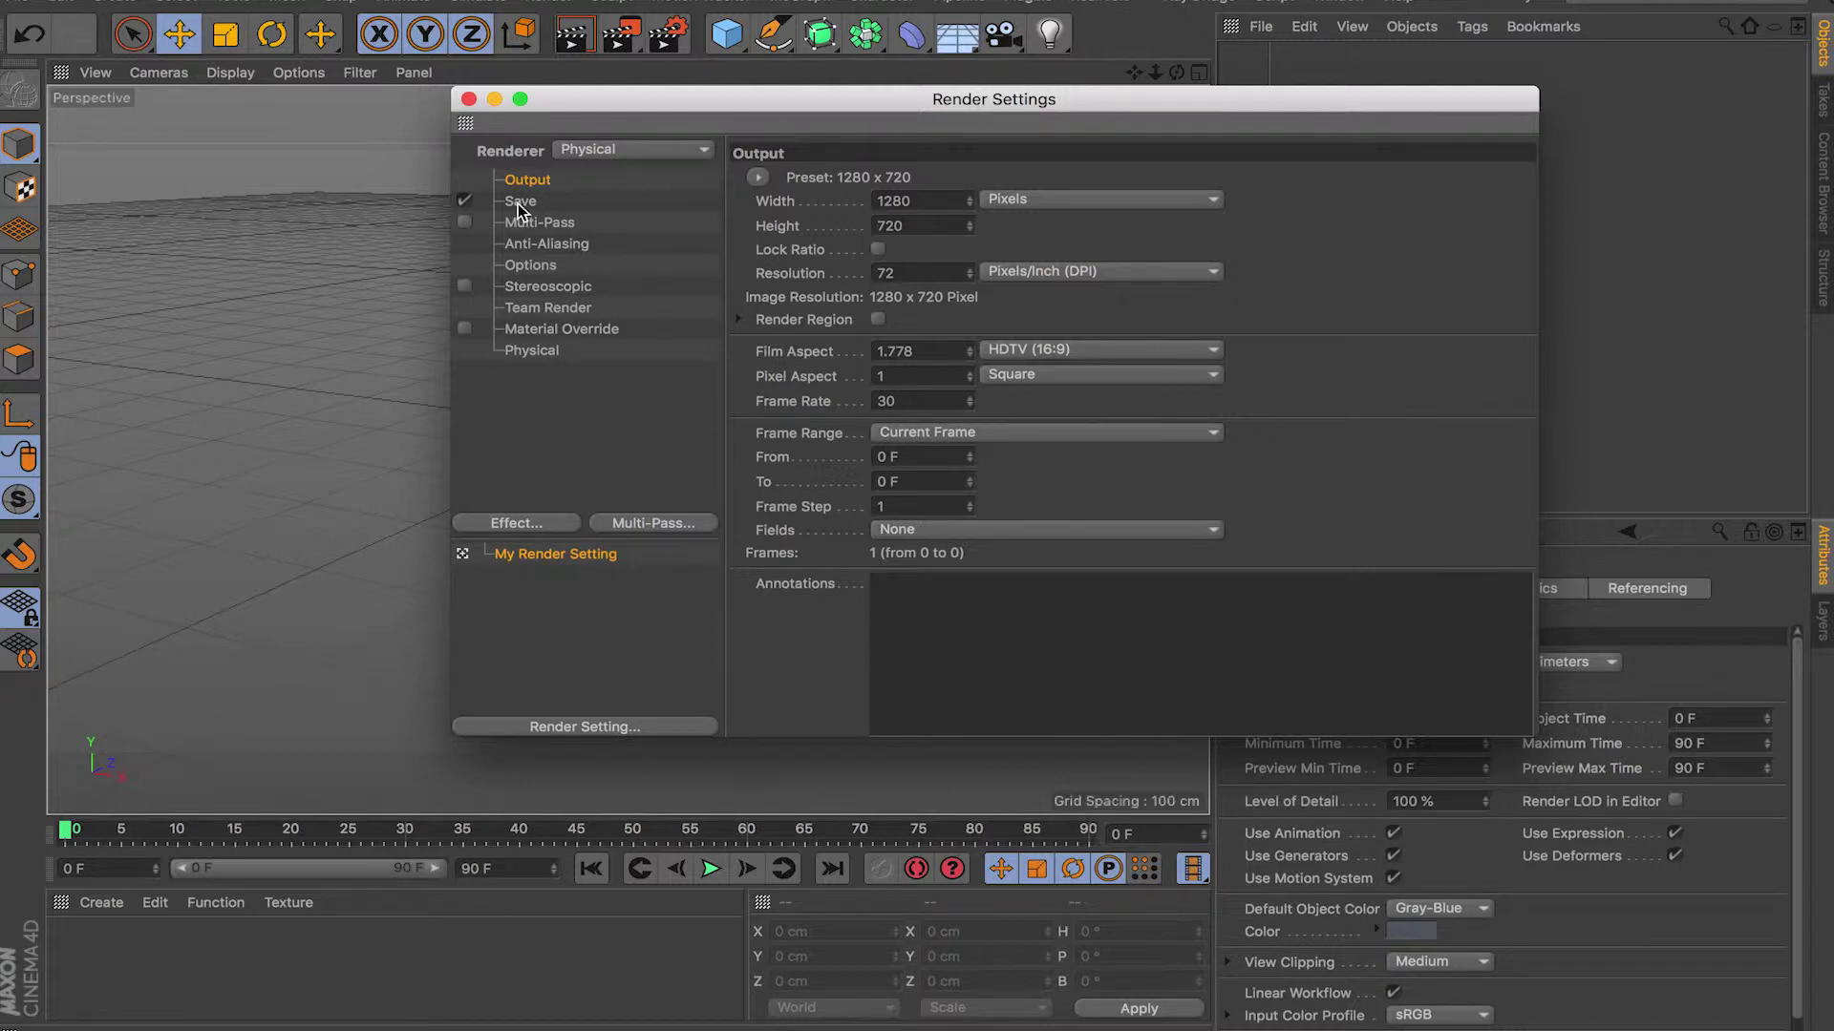
{"action": "left_click", "coordinate": [636, 151]}
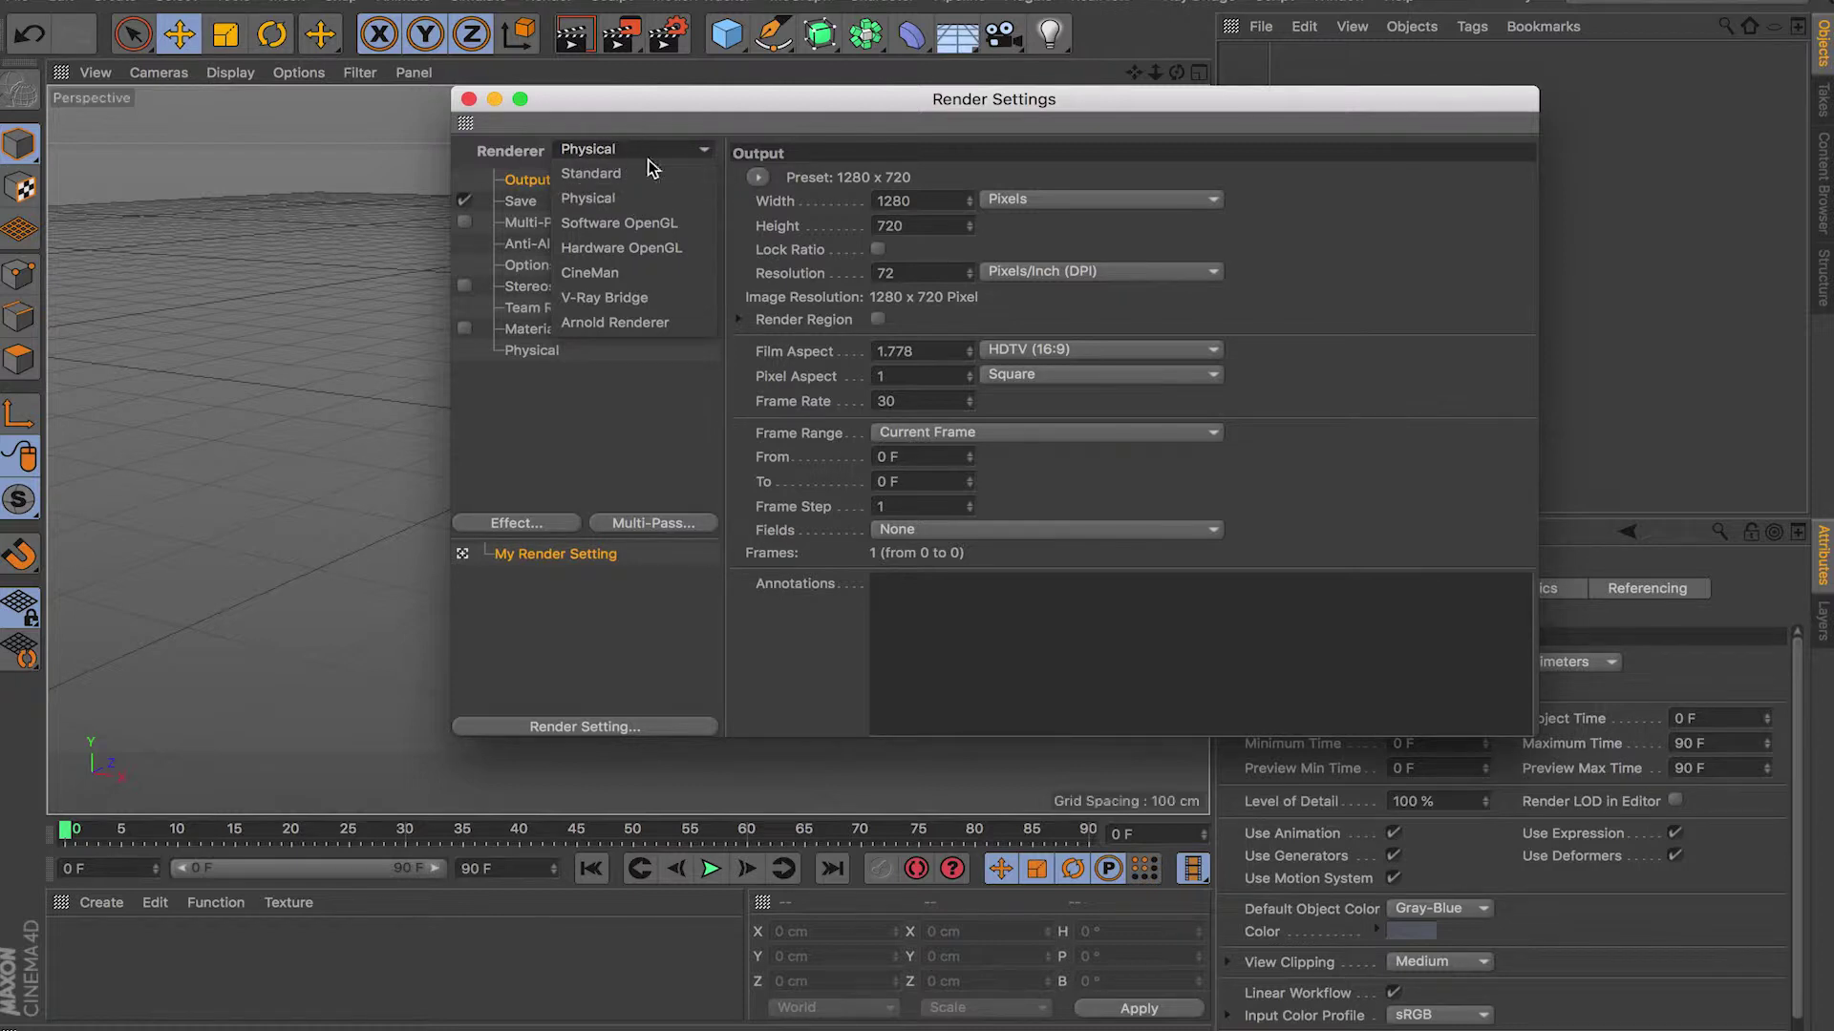
{"action": "left_click", "coordinate": [634, 198]}
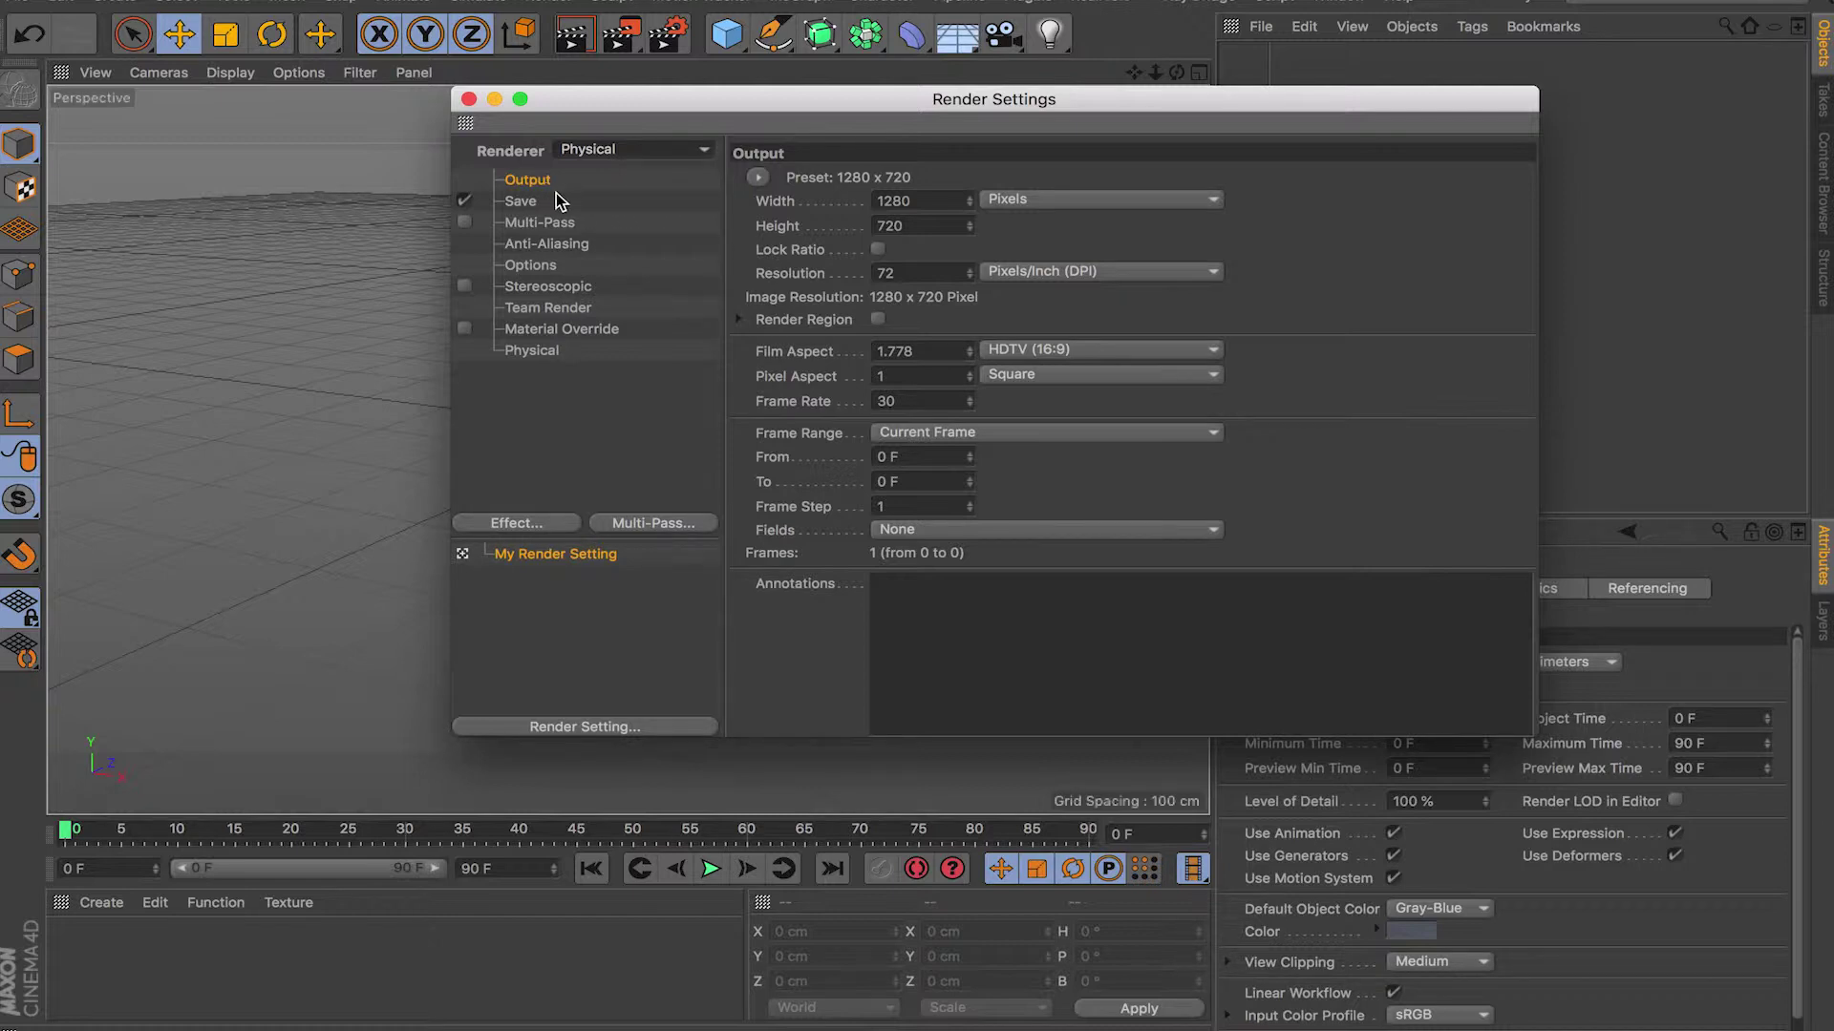
{"action": "left_click", "coordinate": [757, 178]}
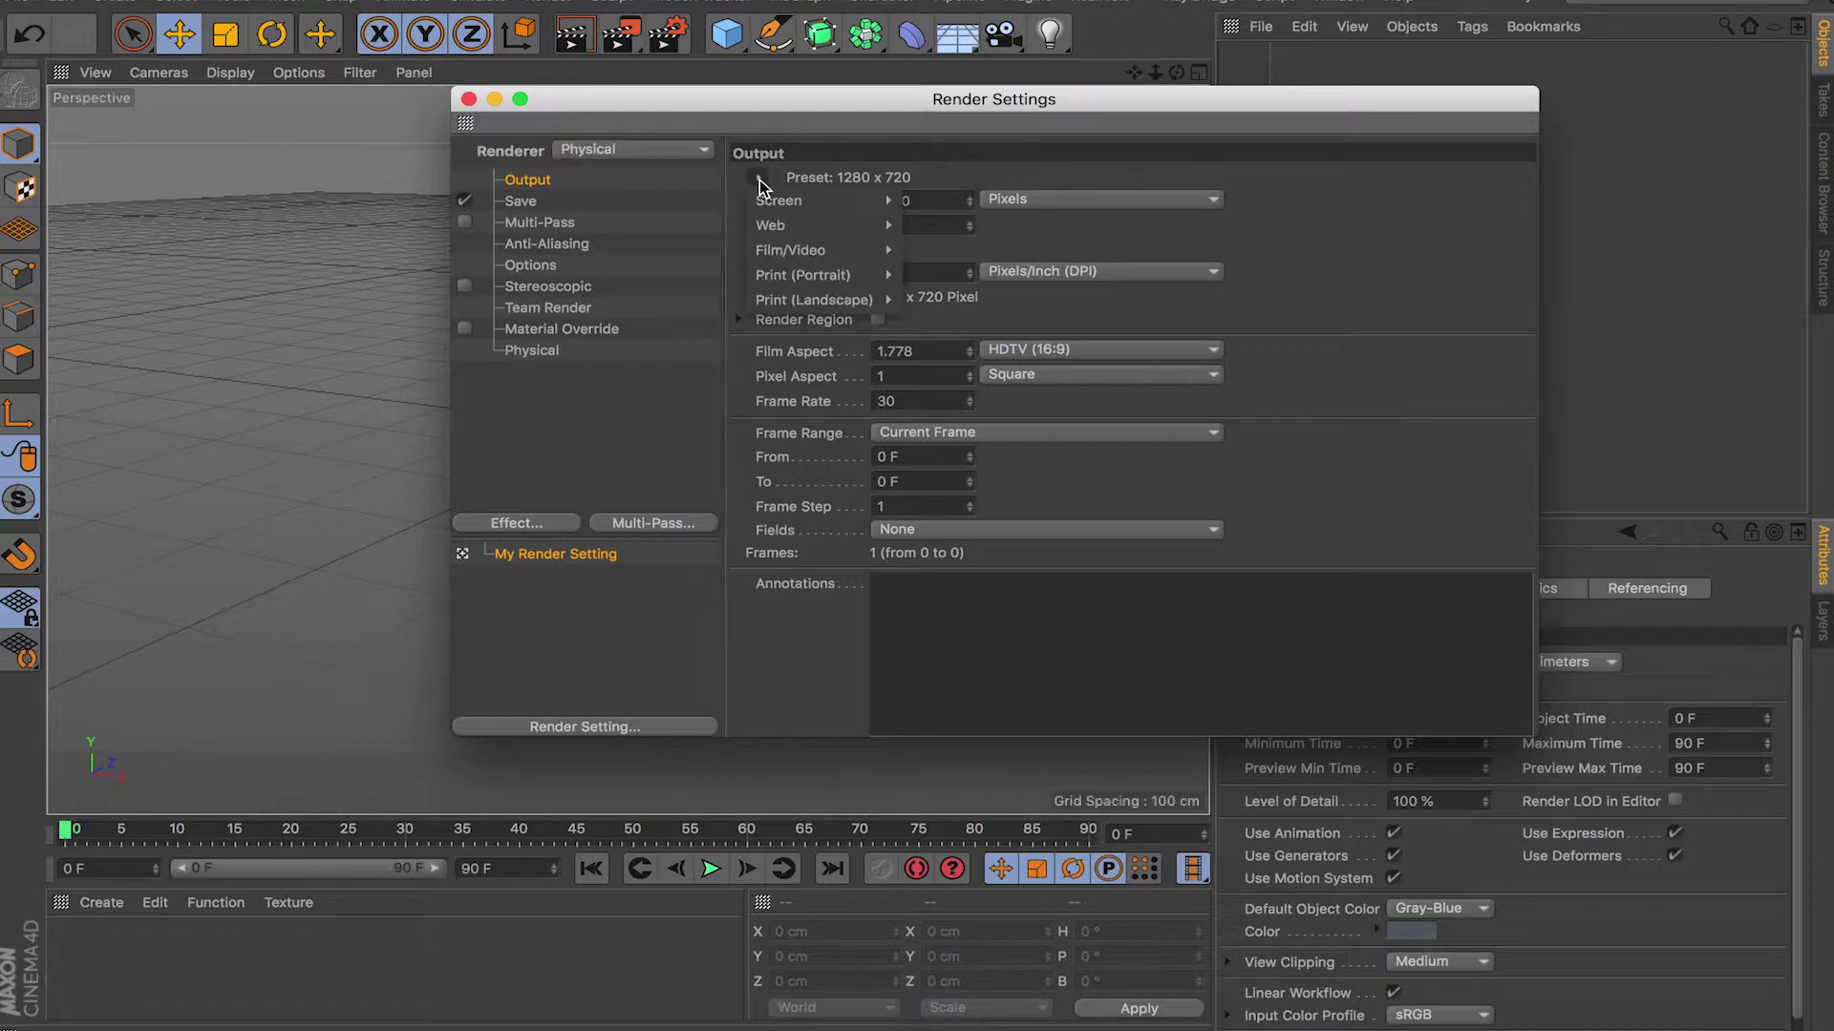
{"action": "mouse_move", "coordinate": [877, 205]}
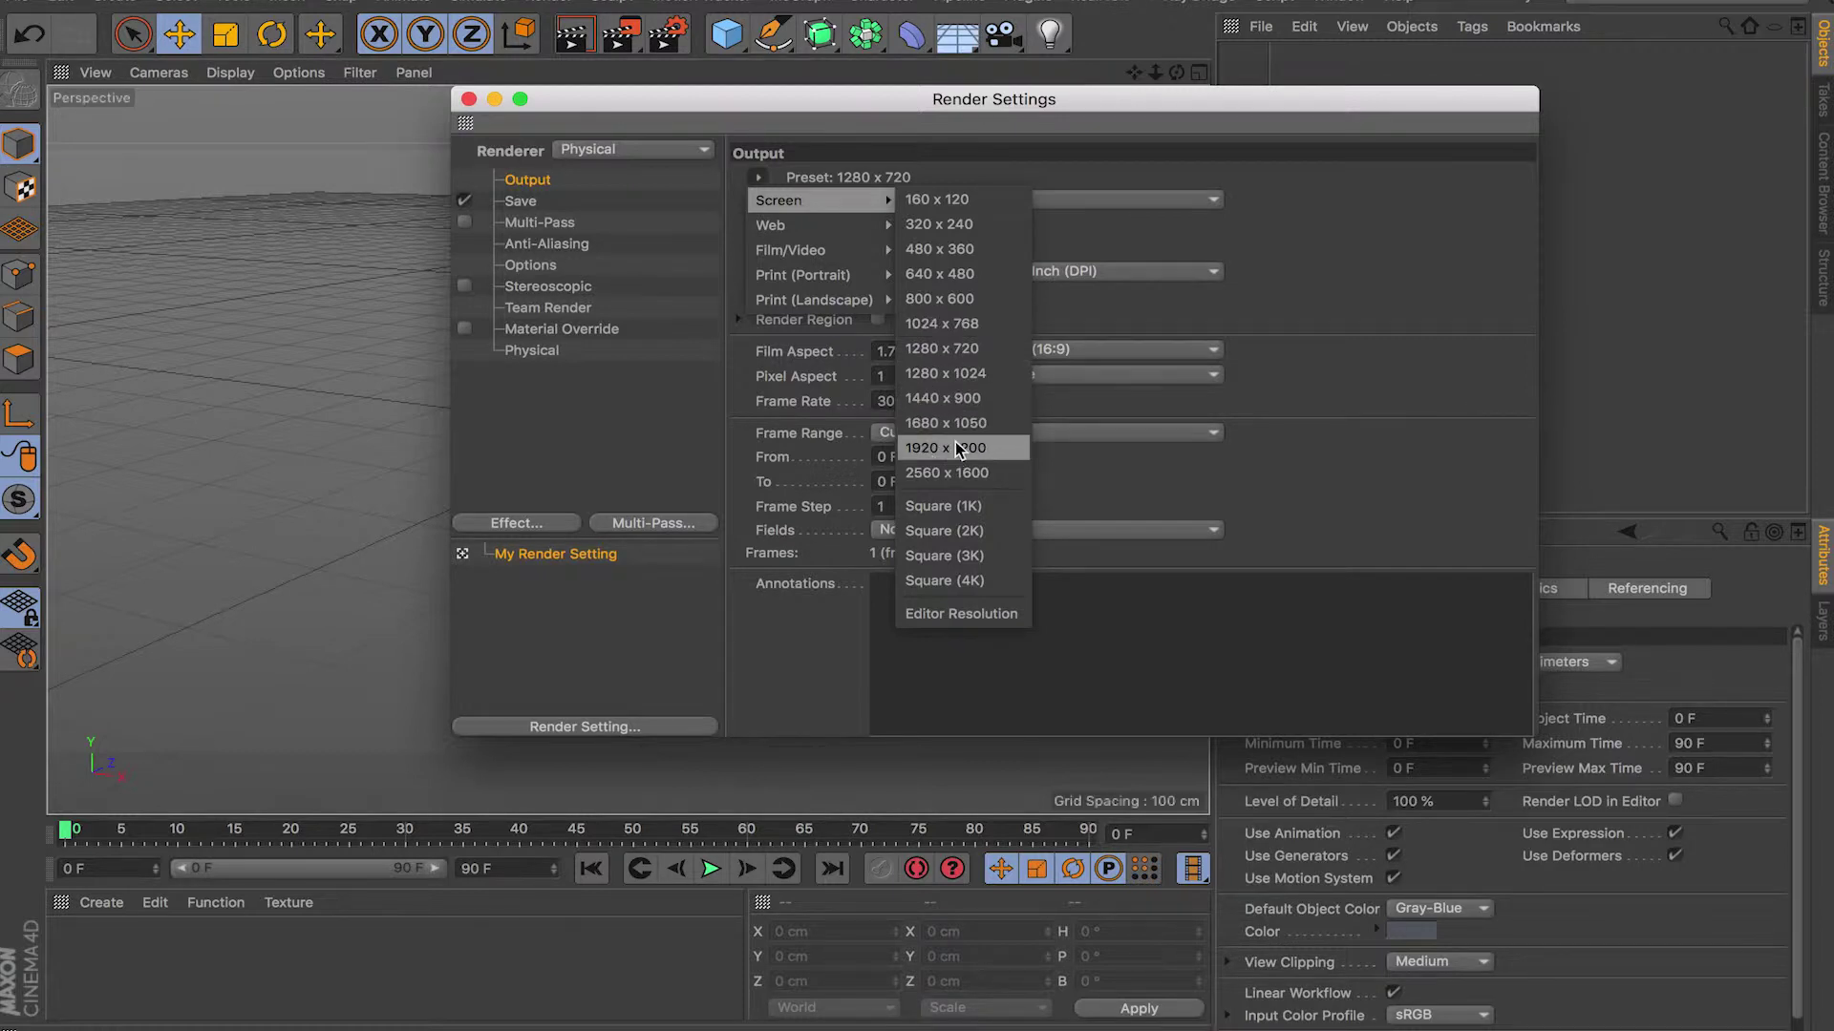
{"action": "mouse_move", "coordinate": [843, 229]}
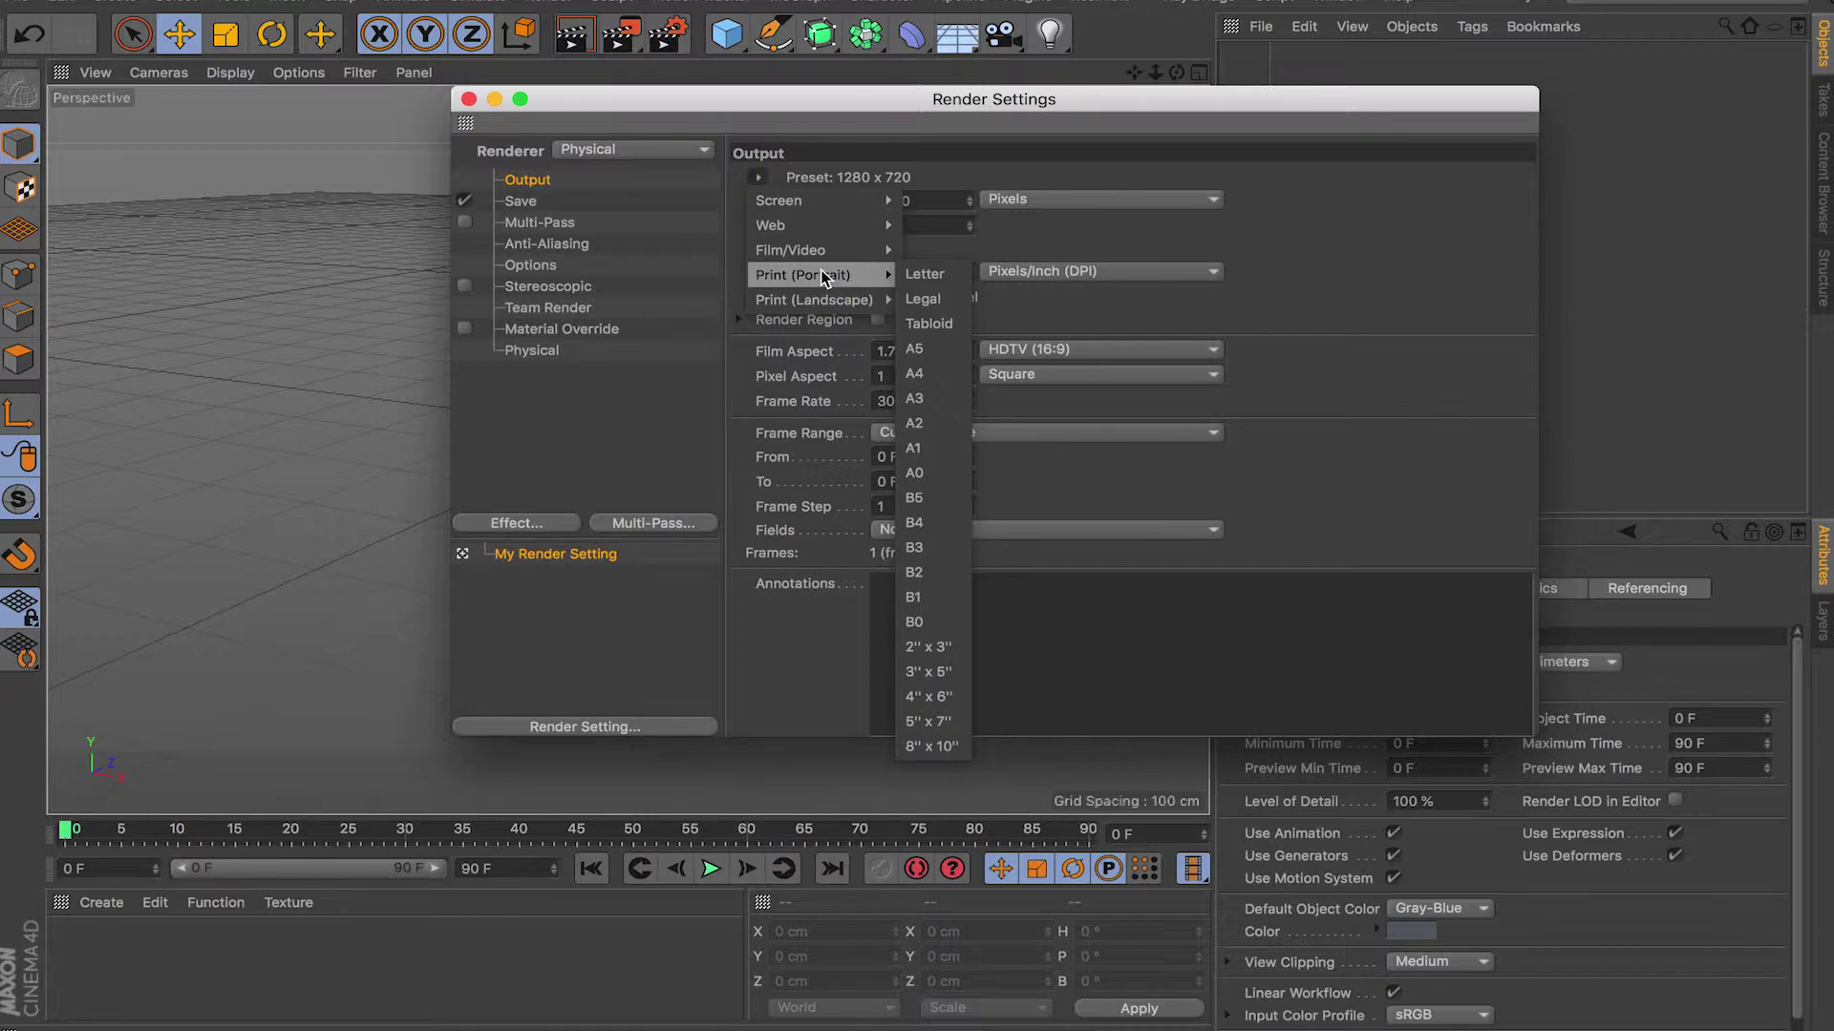
{"action": "left_click", "coordinate": [936, 158]}
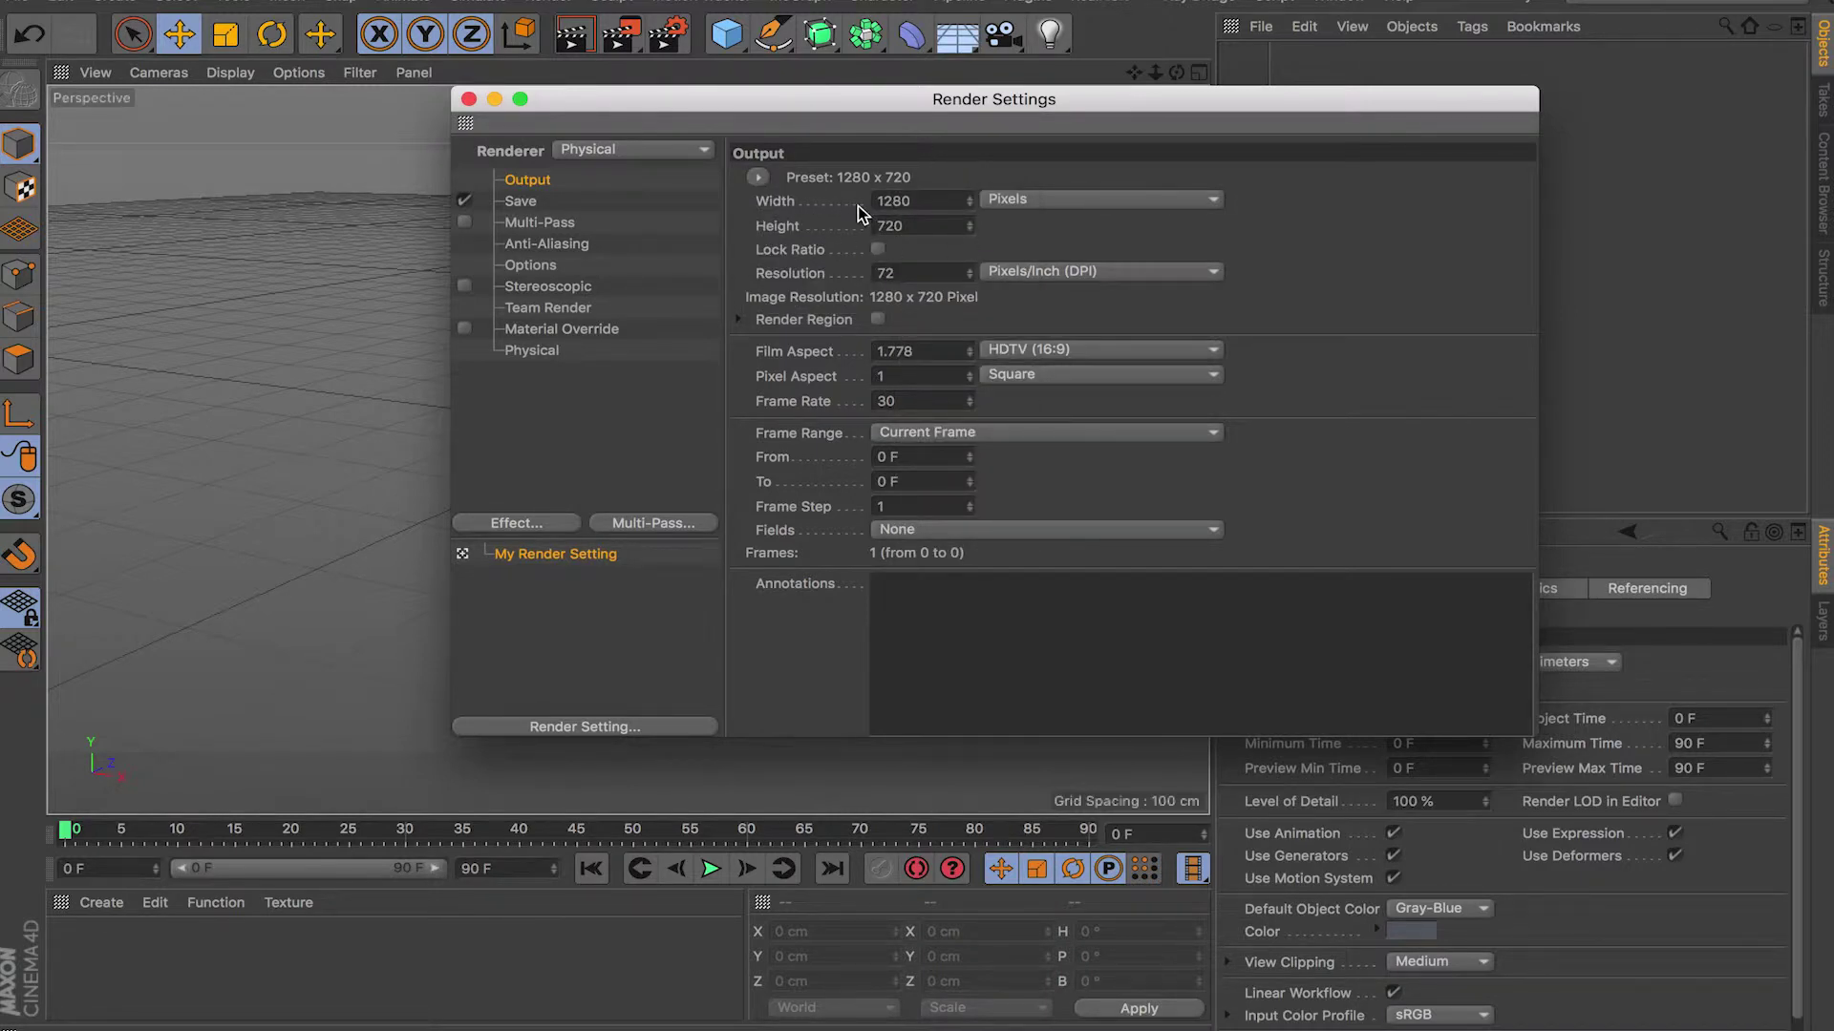
Set the render output width to 1080 pixels
{"action": "left_click", "coordinate": [928, 200]}
{"action": "type", "text": "1080"}
{"action": "key", "text": "Tab"}
{"action": "key", "text": "Right"}
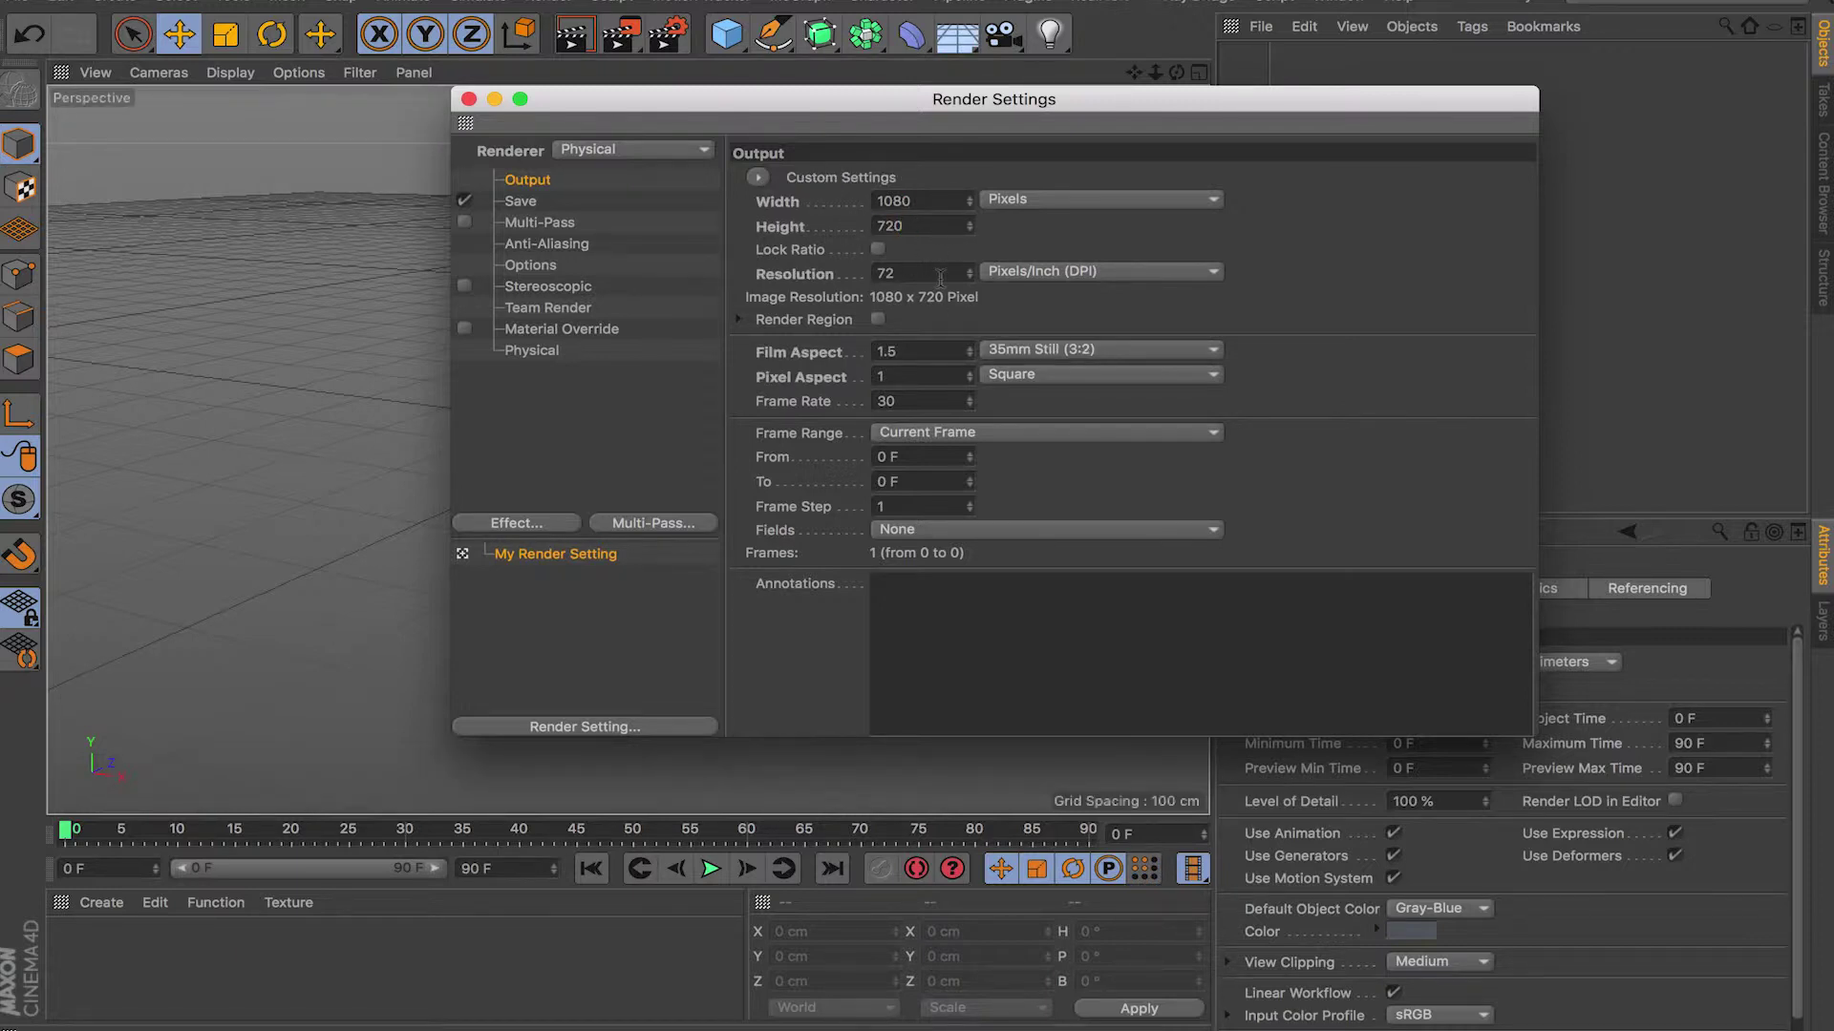
Try an output resolution of 150 pixels per inch, and set it back to 72
{"action": "key", "text": "Tab"}
{"action": "type", "text": "150"}
{"action": "key", "text": "Return"}
{"action": "key", "text": "Tab"}
{"action": "type", "text": "72"}
Choose All Frames as the output frame range and set its end frame to 900
{"action": "left_click", "coordinate": [918, 480]}
{"action": "left_click", "coordinate": [925, 432]}
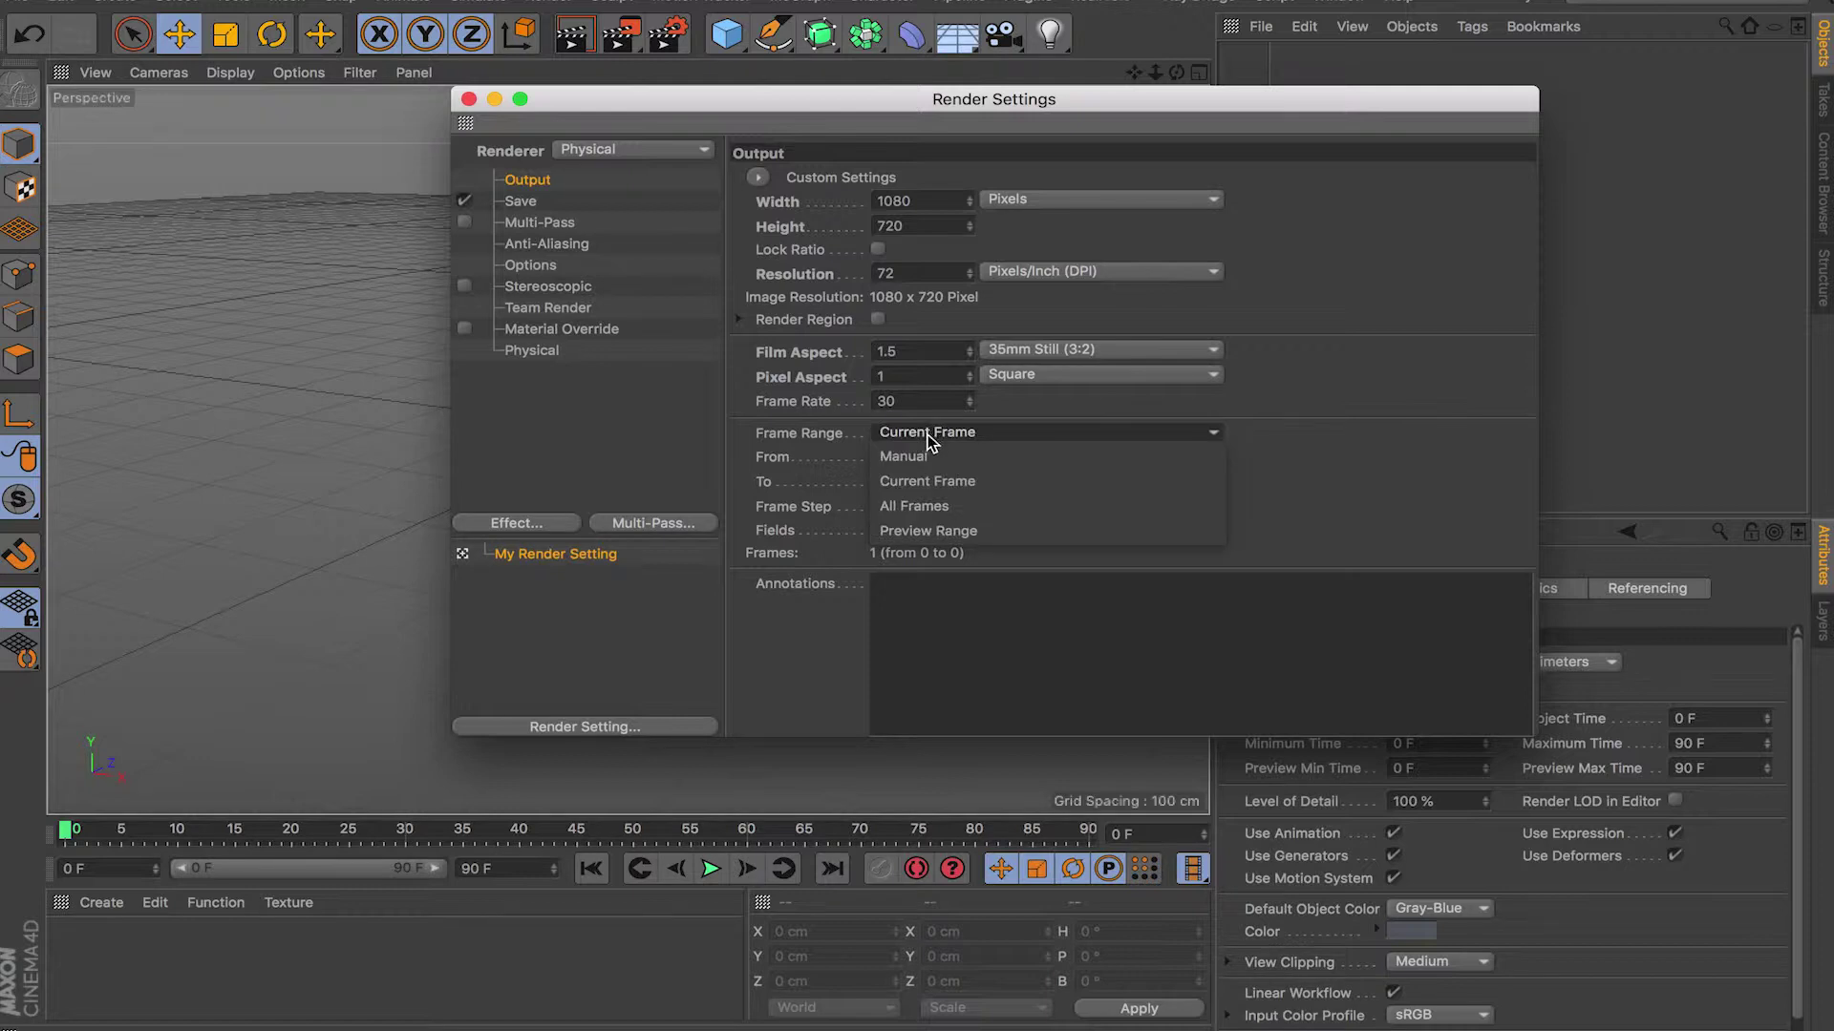
{"action": "left_click", "coordinate": [949, 510]}
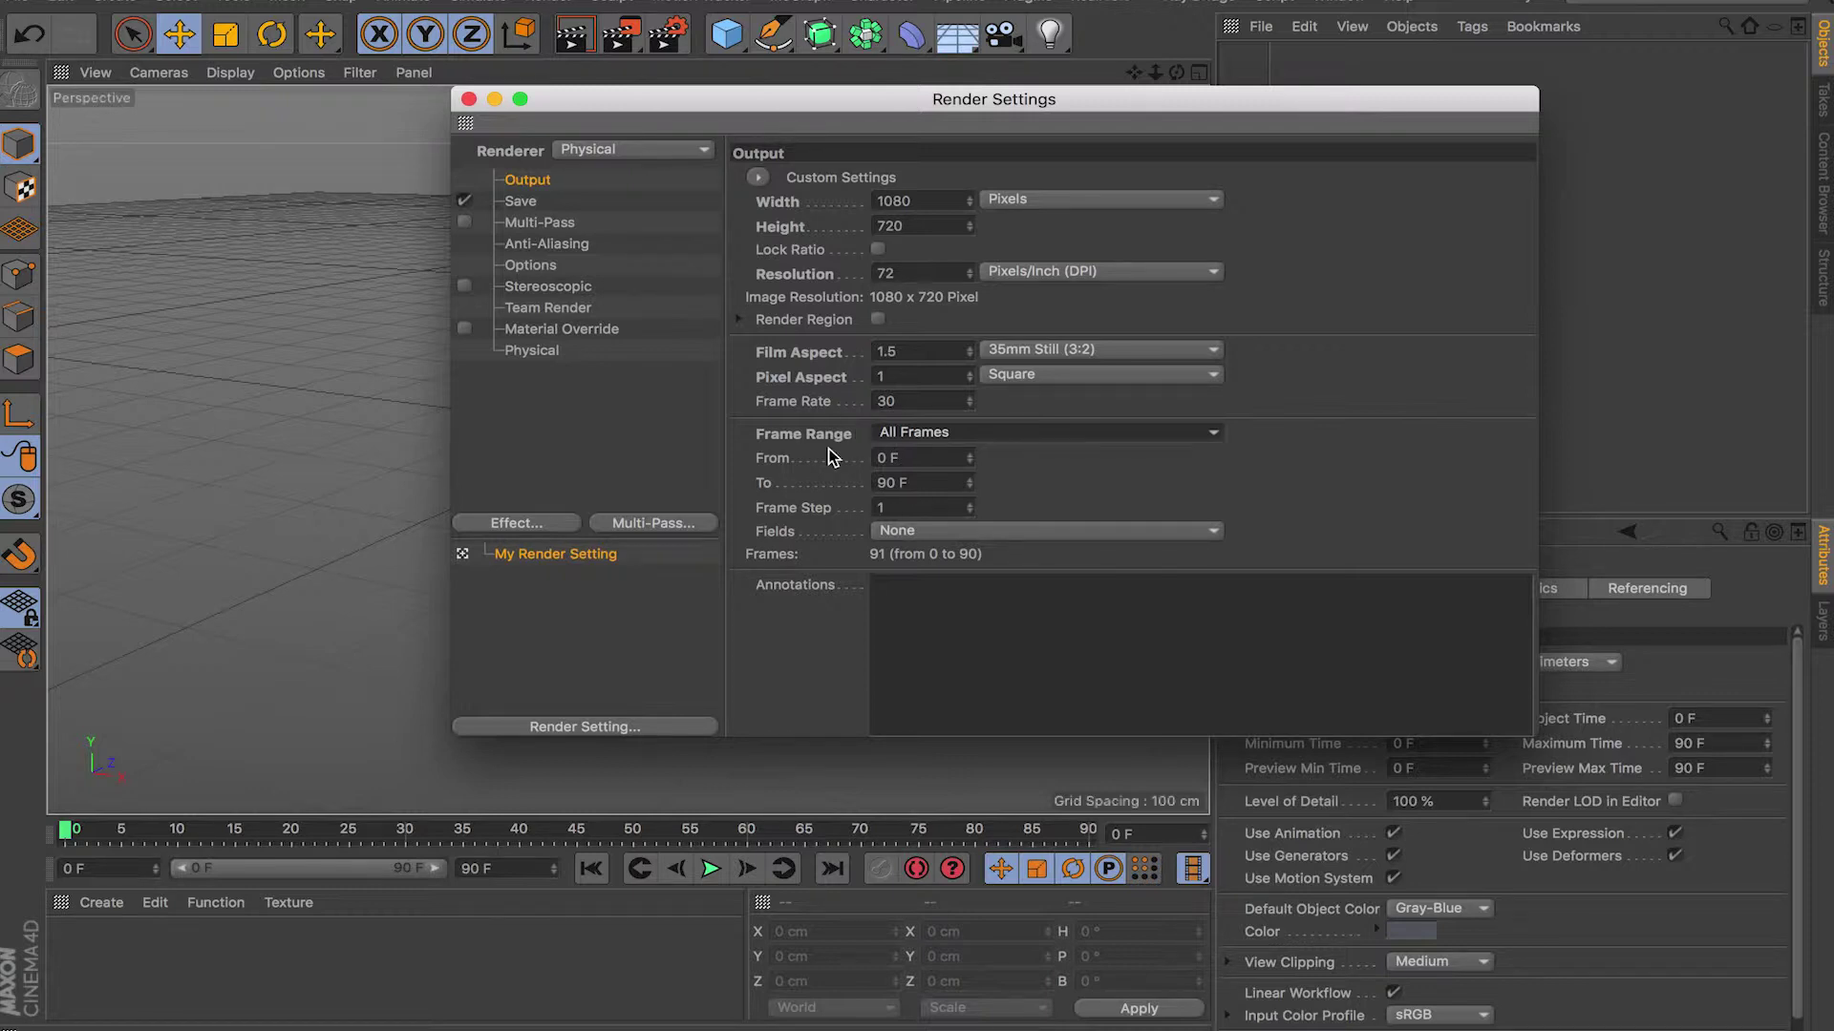
{"action": "left_click", "coordinate": [928, 484]}
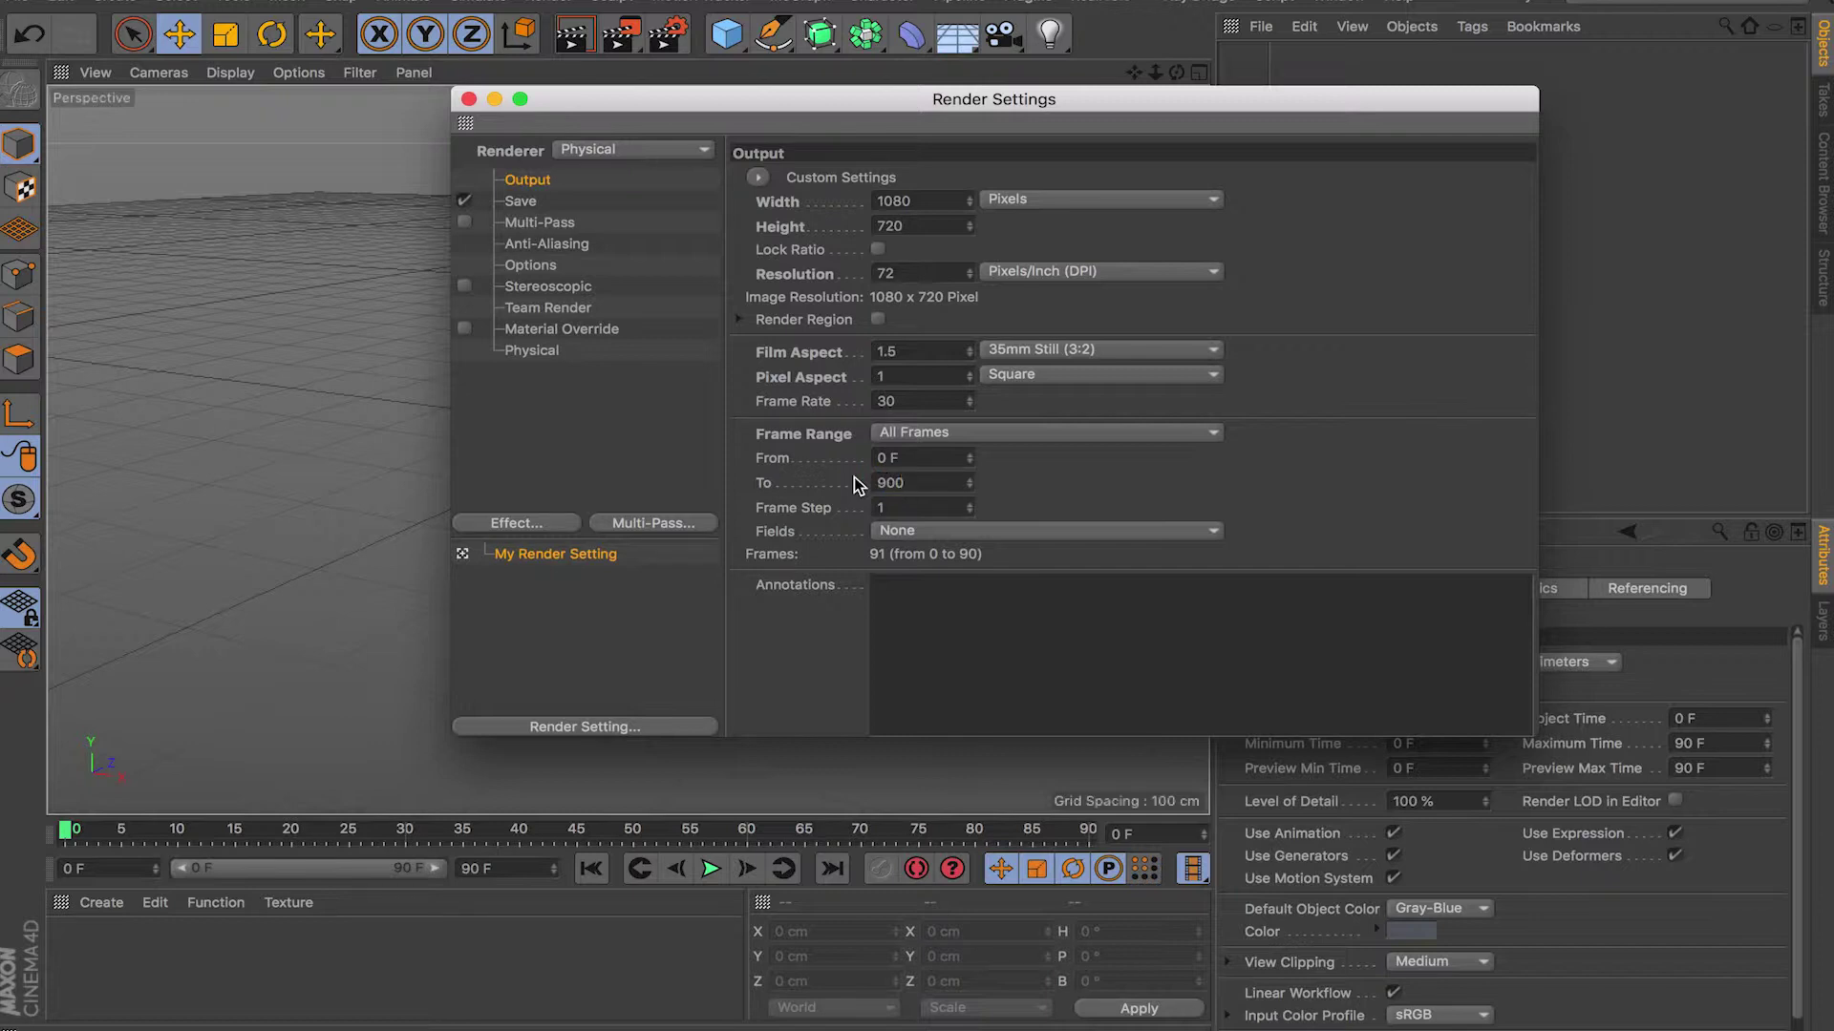
{"action": "left_click", "coordinate": [935, 459]}
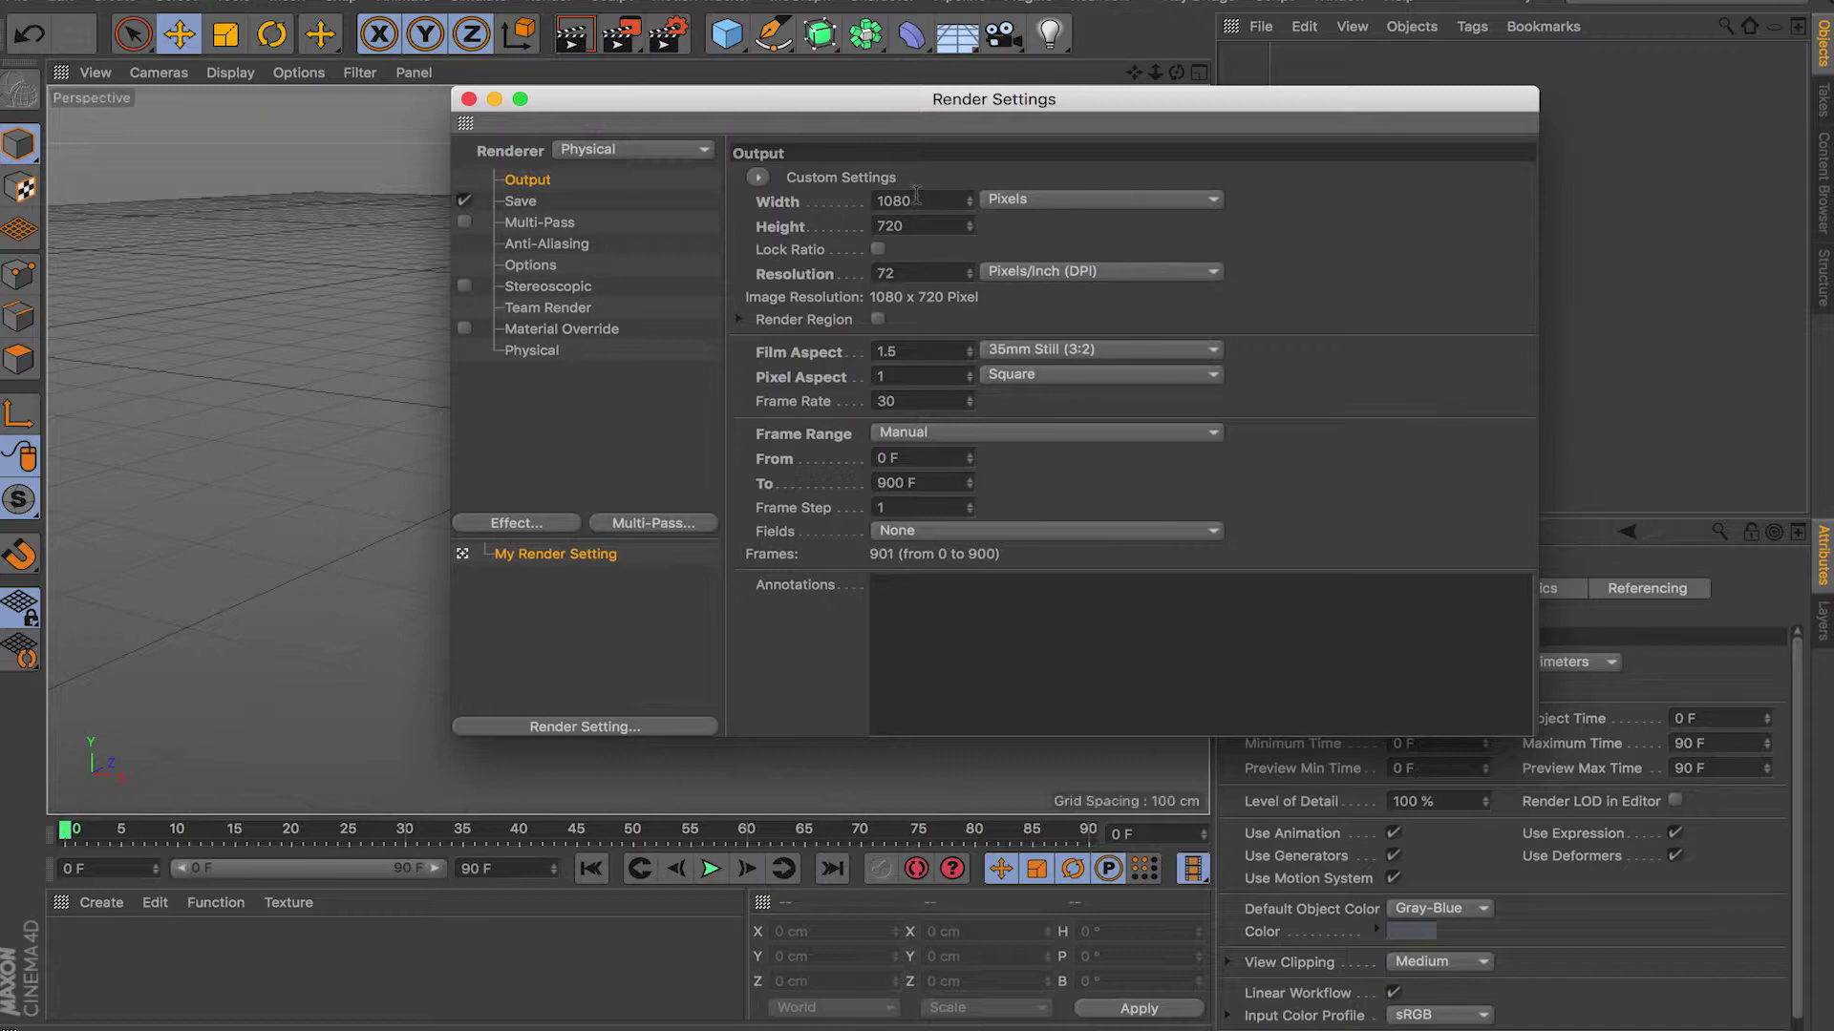
Open the Save settings and toggle saving of the regular image, leaving it enabled
{"action": "left_click", "coordinate": [524, 204]}
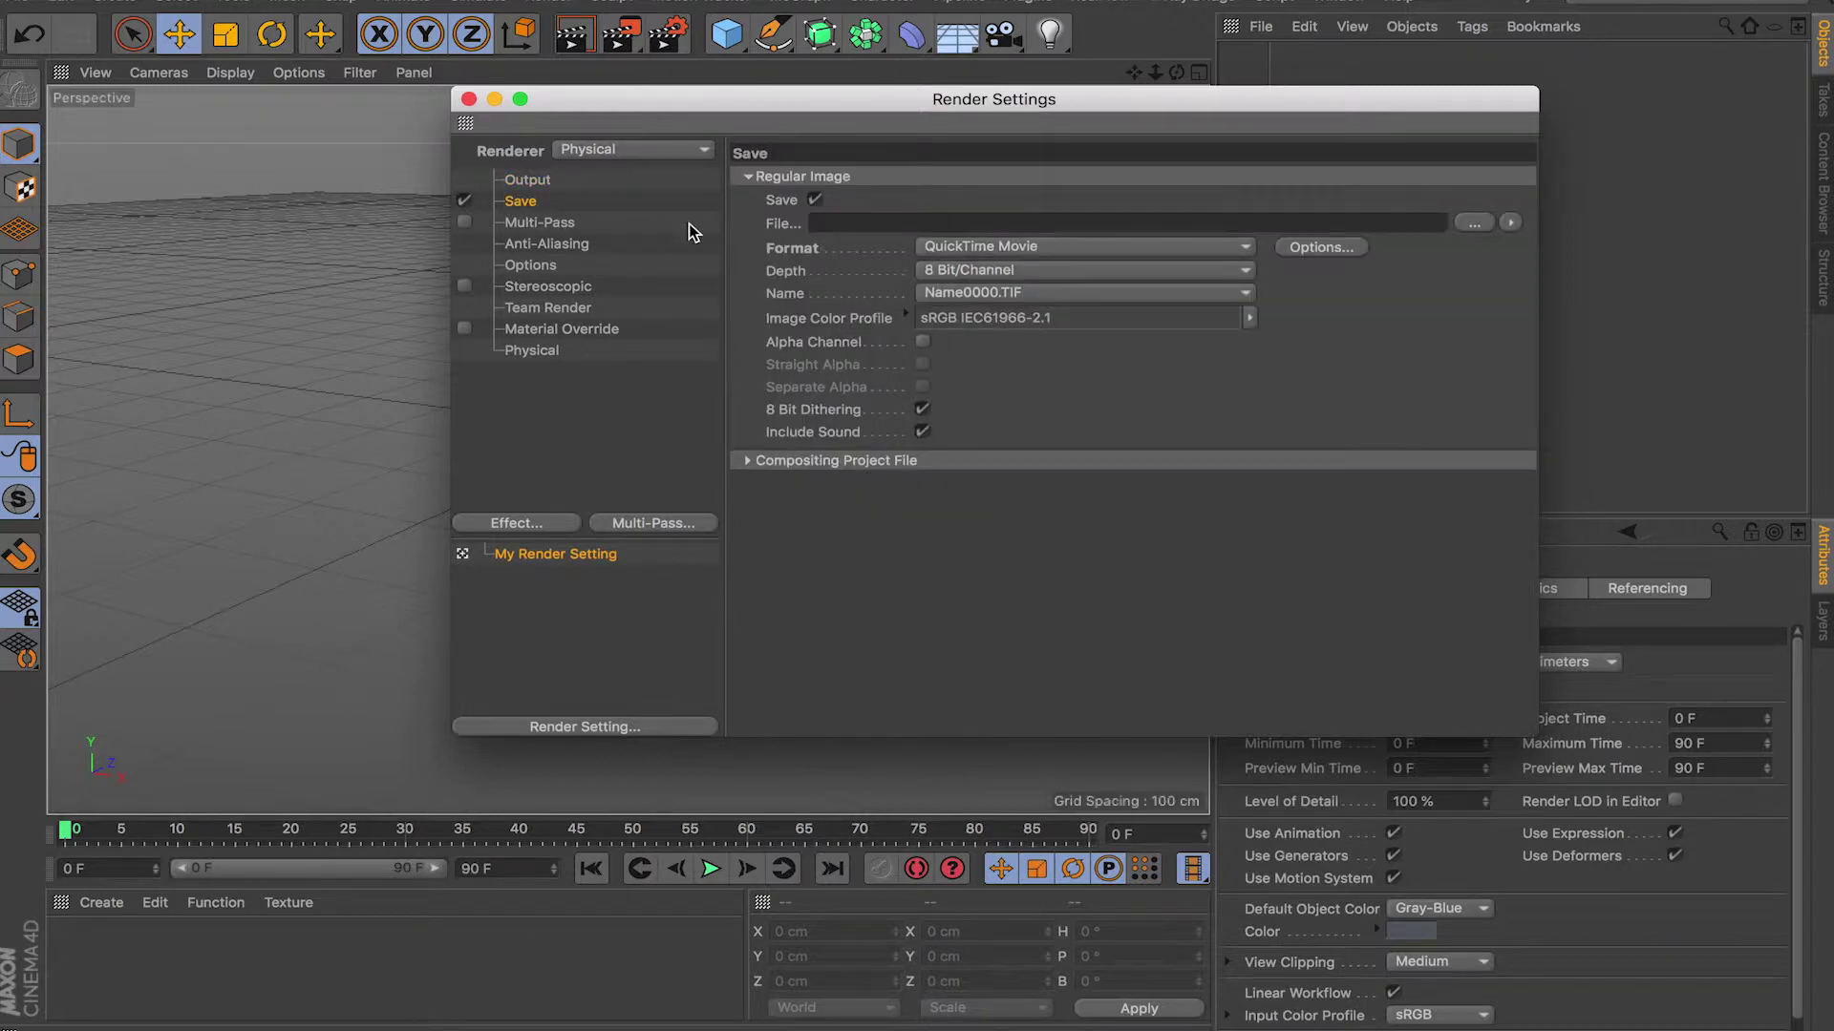
{"action": "left_click", "coordinate": [814, 201]}
{"action": "left_click", "coordinate": [814, 201]}
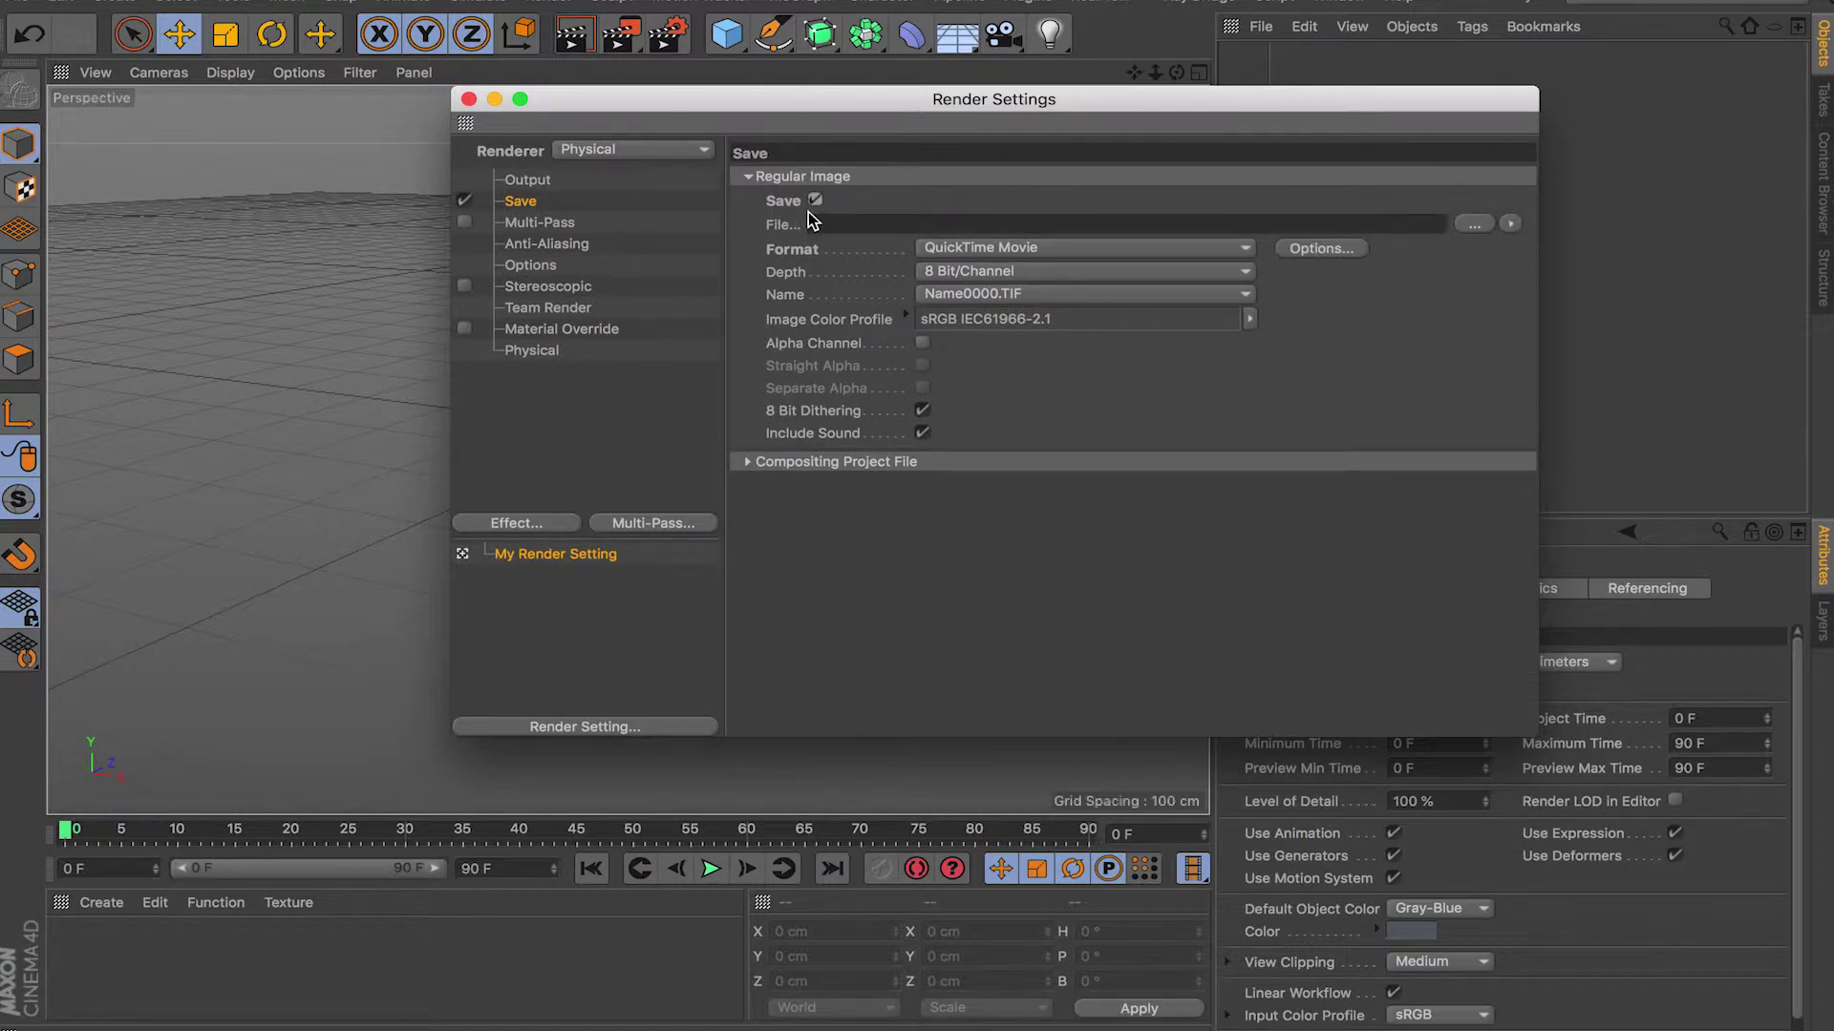
{"action": "left_click", "coordinate": [814, 201]}
{"action": "left_click", "coordinate": [814, 200]}
{"action": "left_click", "coordinate": [815, 201]}
{"action": "left_click", "coordinate": [815, 200]}
{"action": "left_click", "coordinate": [1474, 227]}
{"action": "left_click_drag", "start_coordinate": [959, 103], "coordinate": [957, 256]}
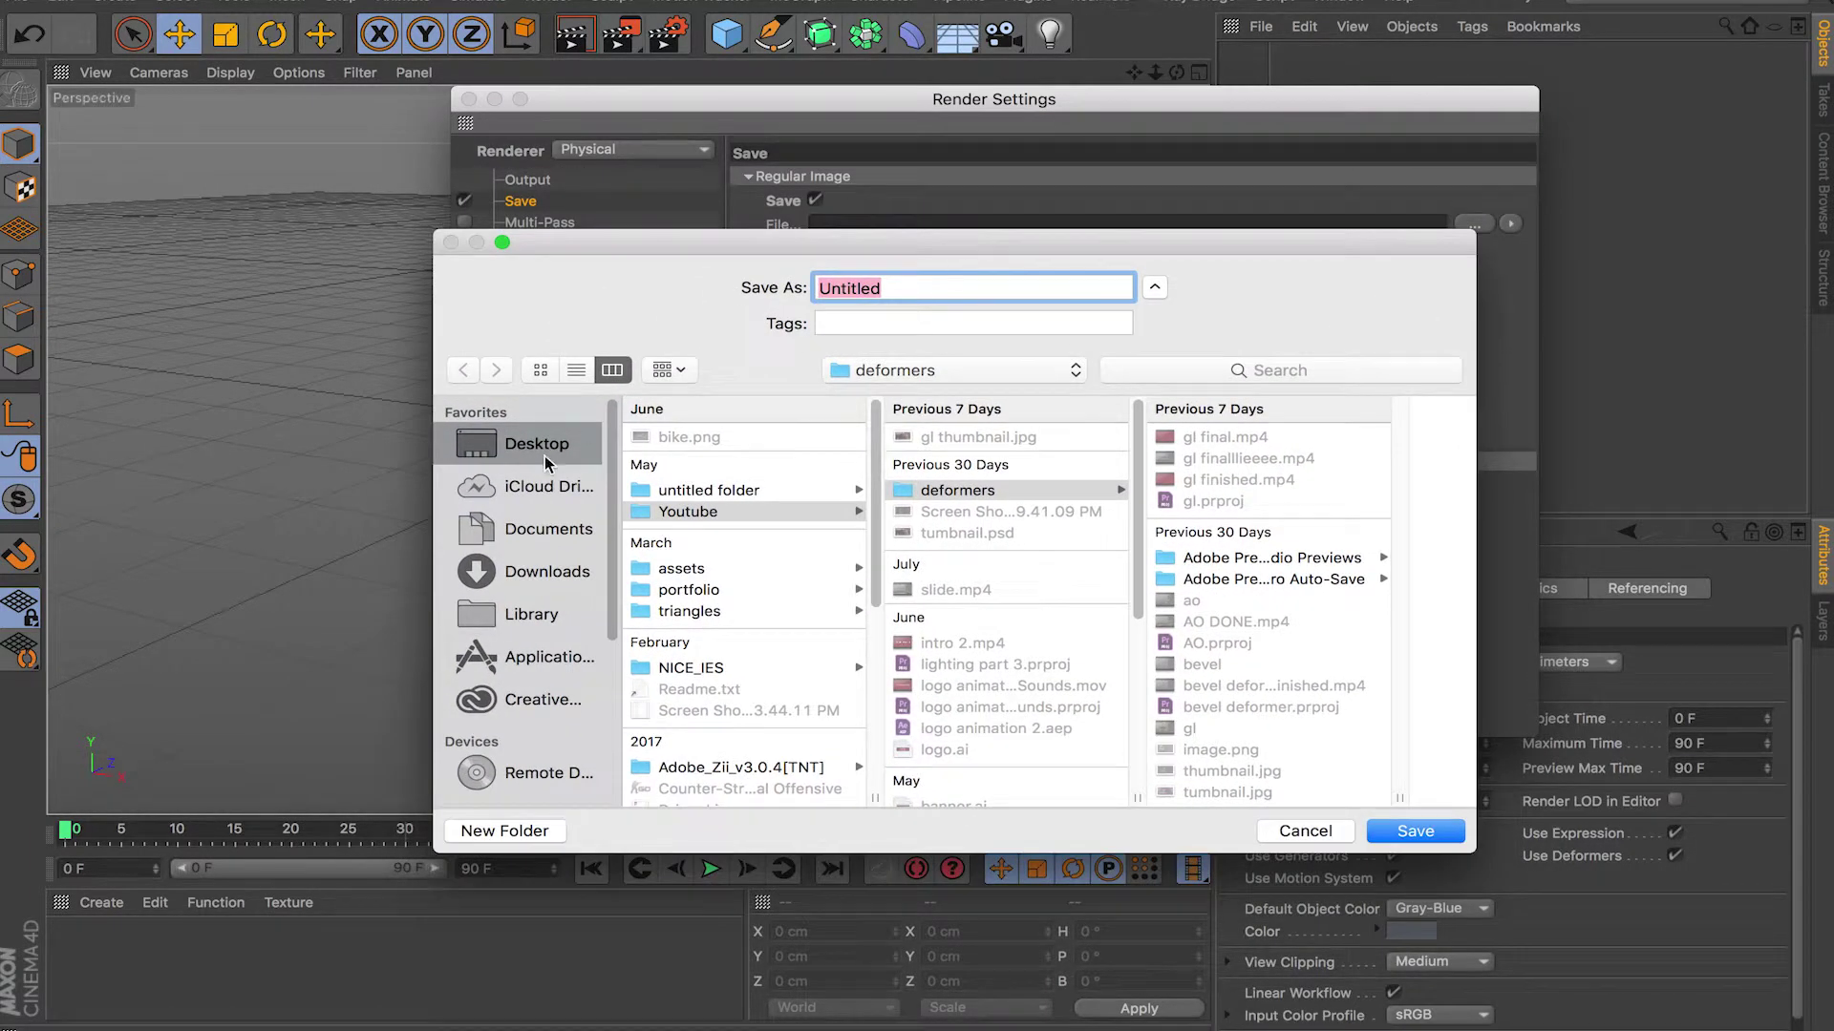
{"action": "left_click", "coordinate": [531, 531]}
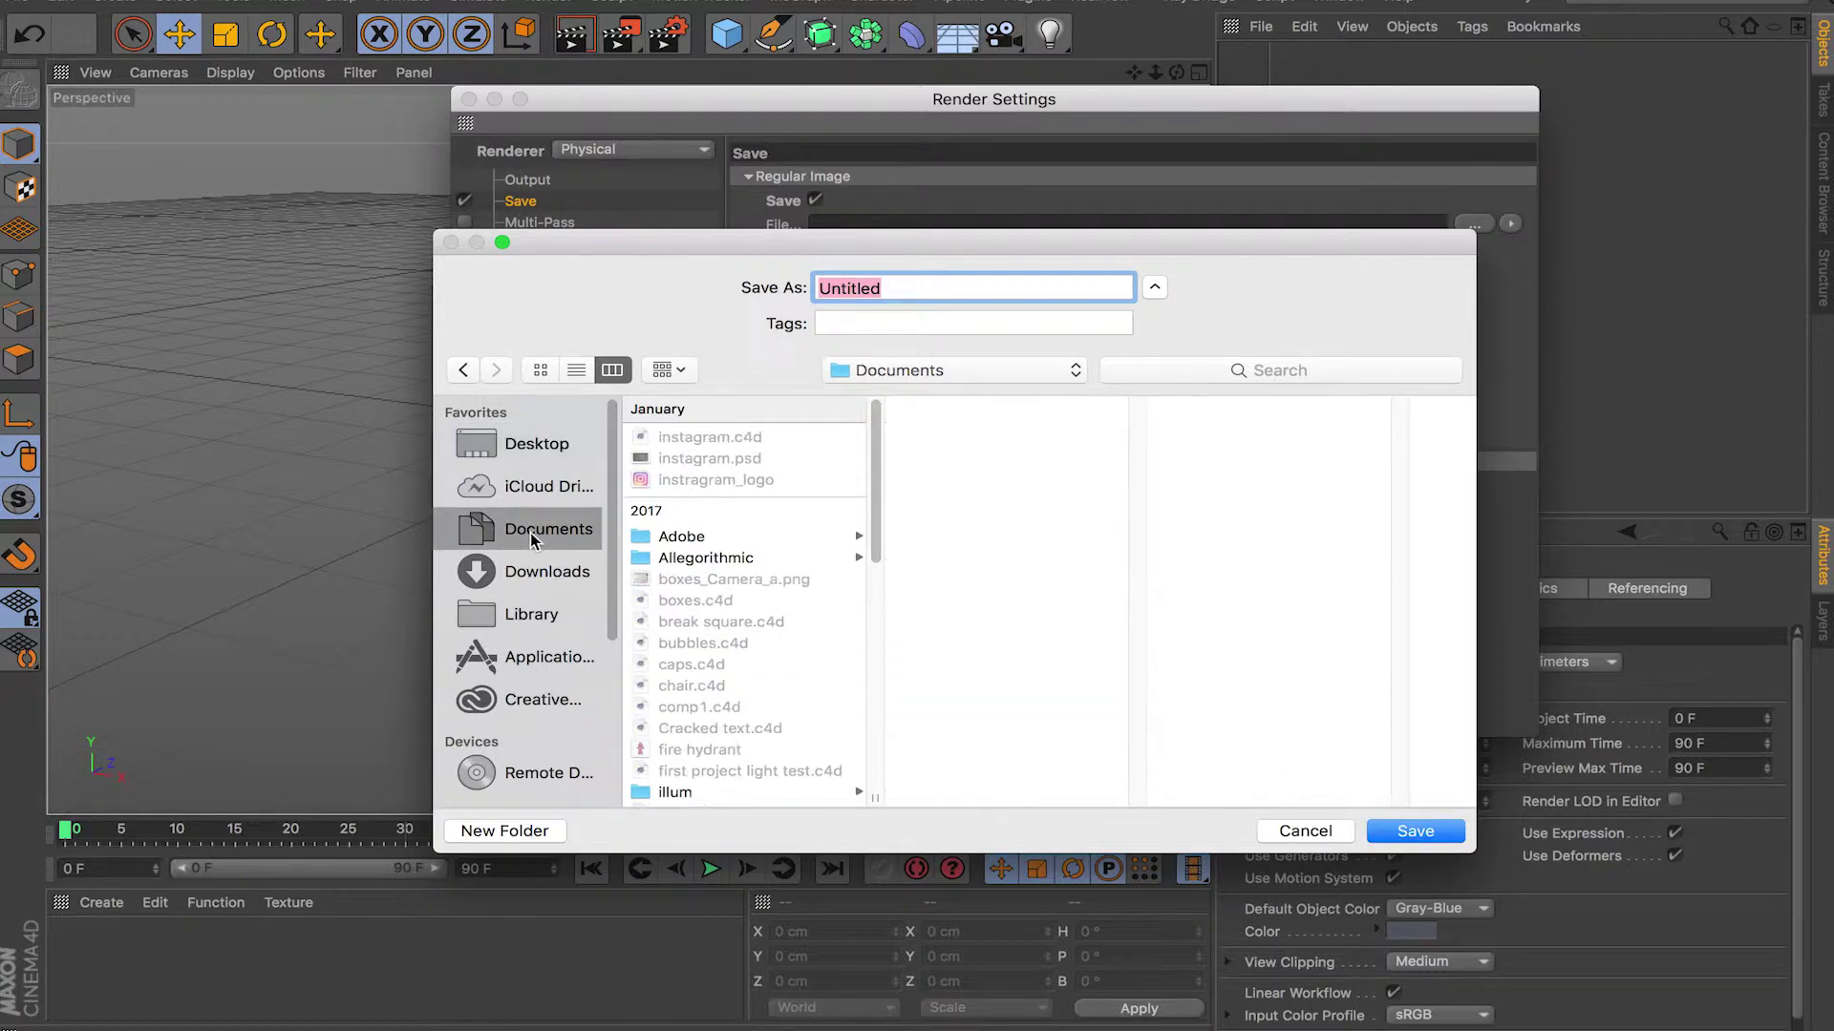
{"action": "left_click", "coordinate": [1305, 831]}
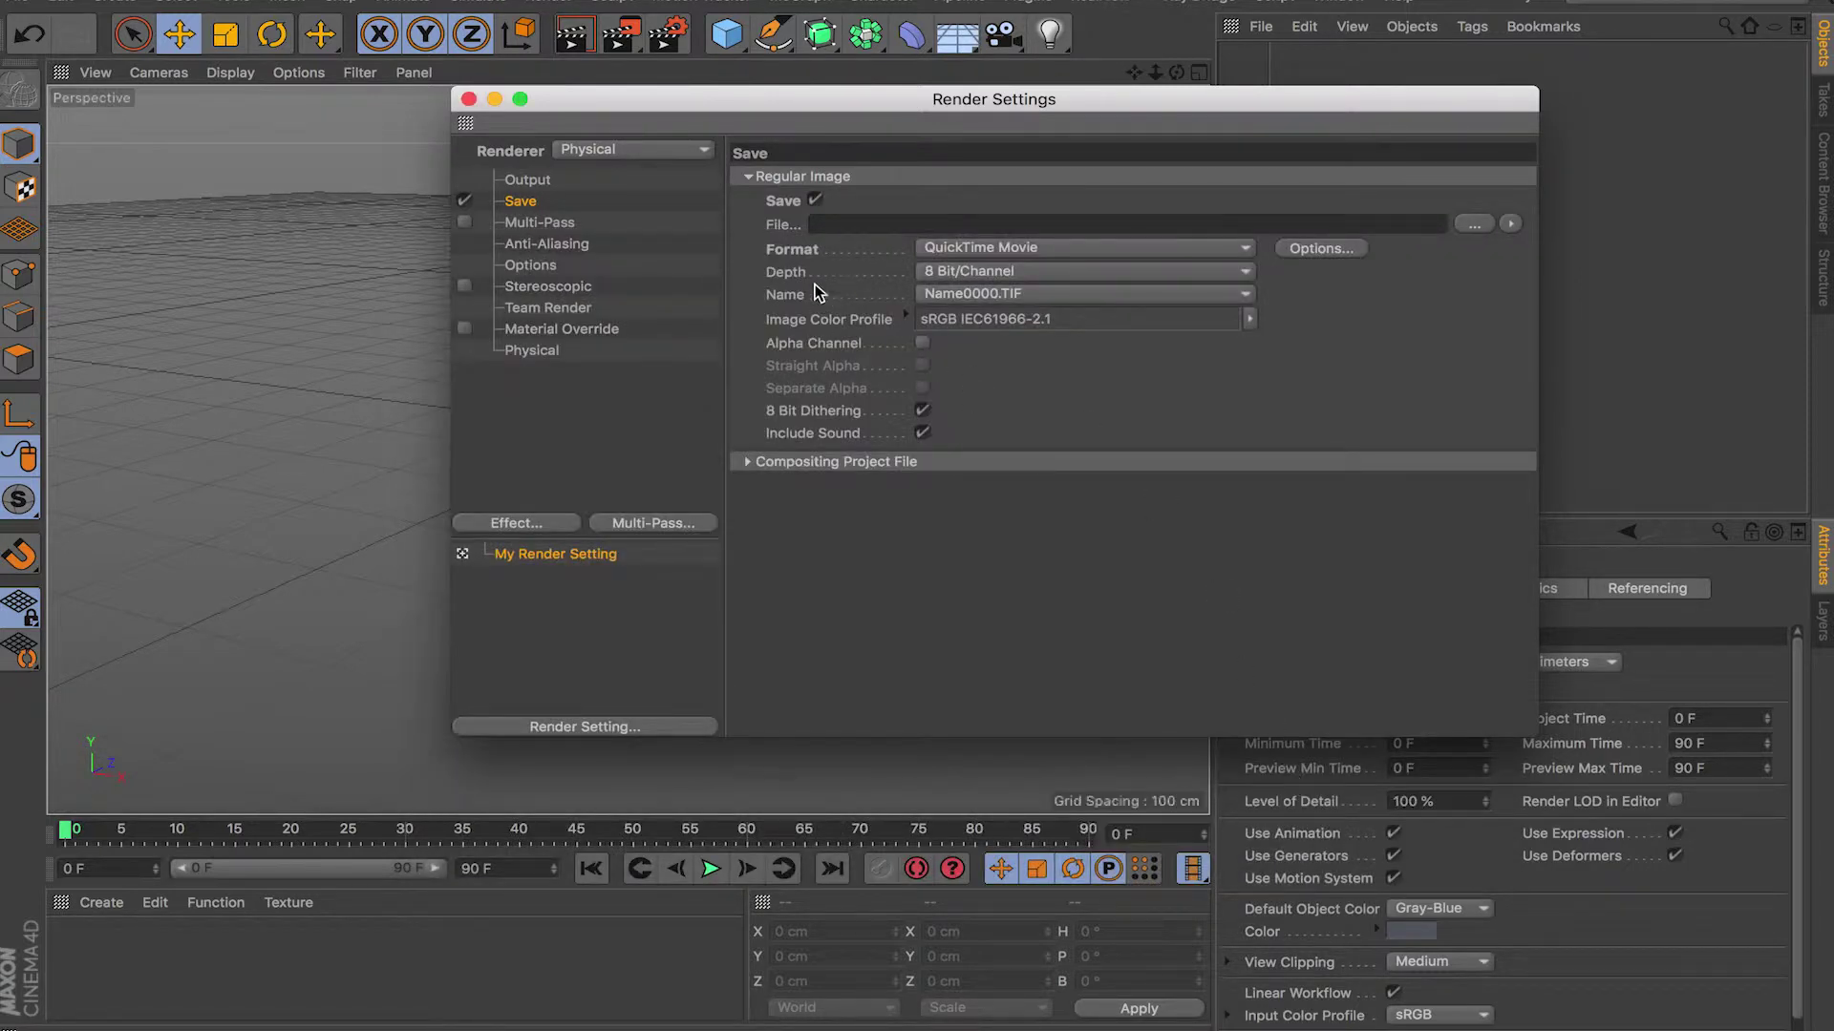
Try PNG with 16 Bit/Channel depth as the save format, and switch back to QuickTime Movie
{"action": "left_click", "coordinate": [991, 250]}
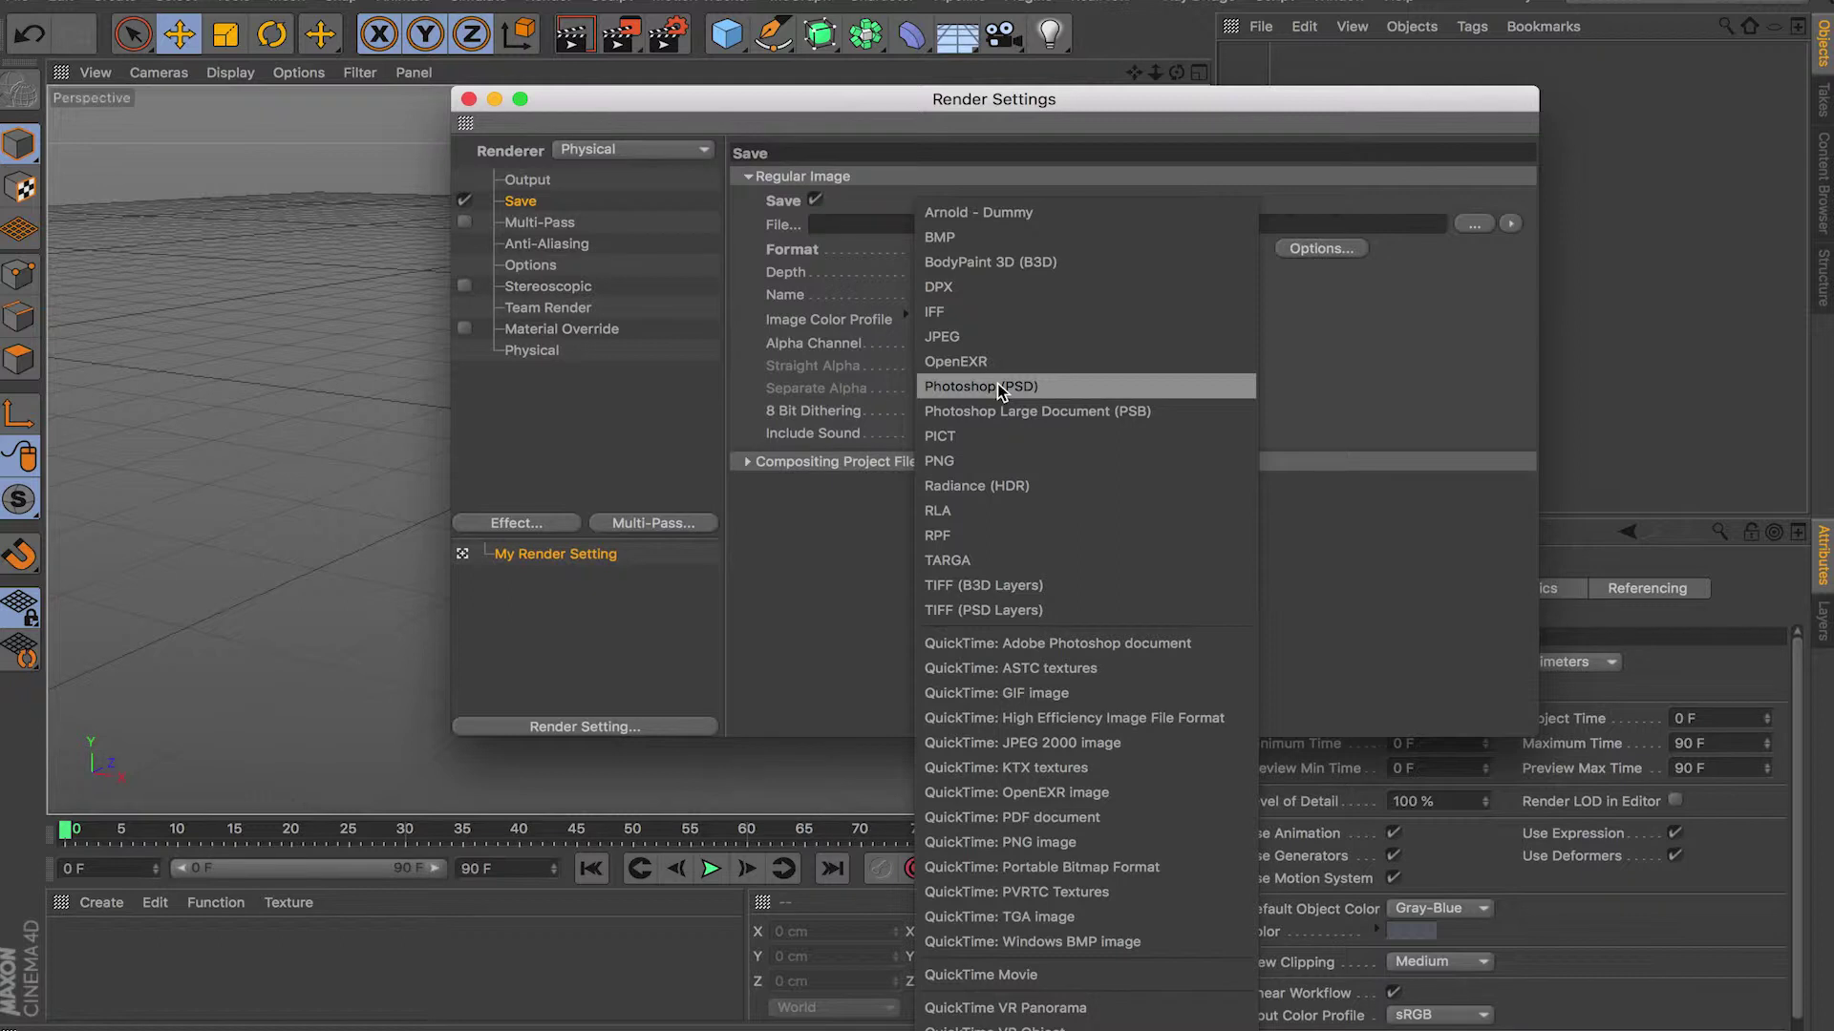
{"action": "left_click", "coordinate": [1020, 462]}
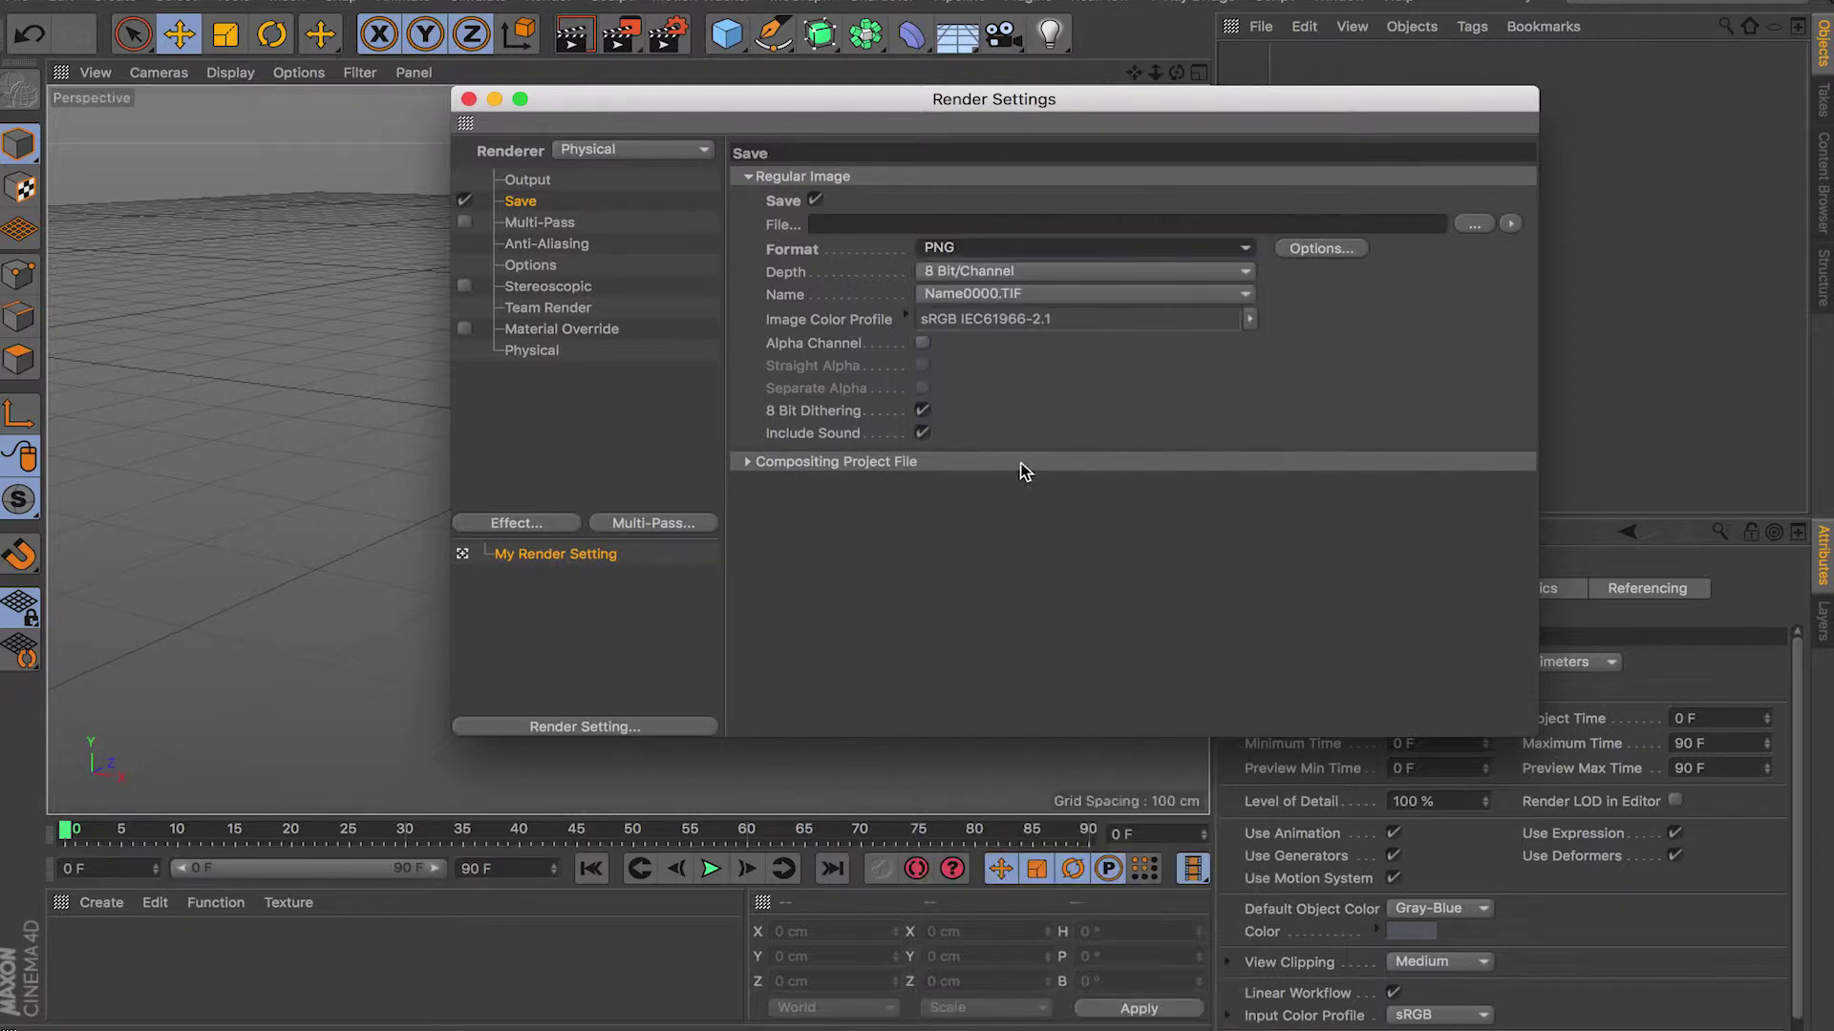
{"action": "left_click", "coordinate": [985, 273]}
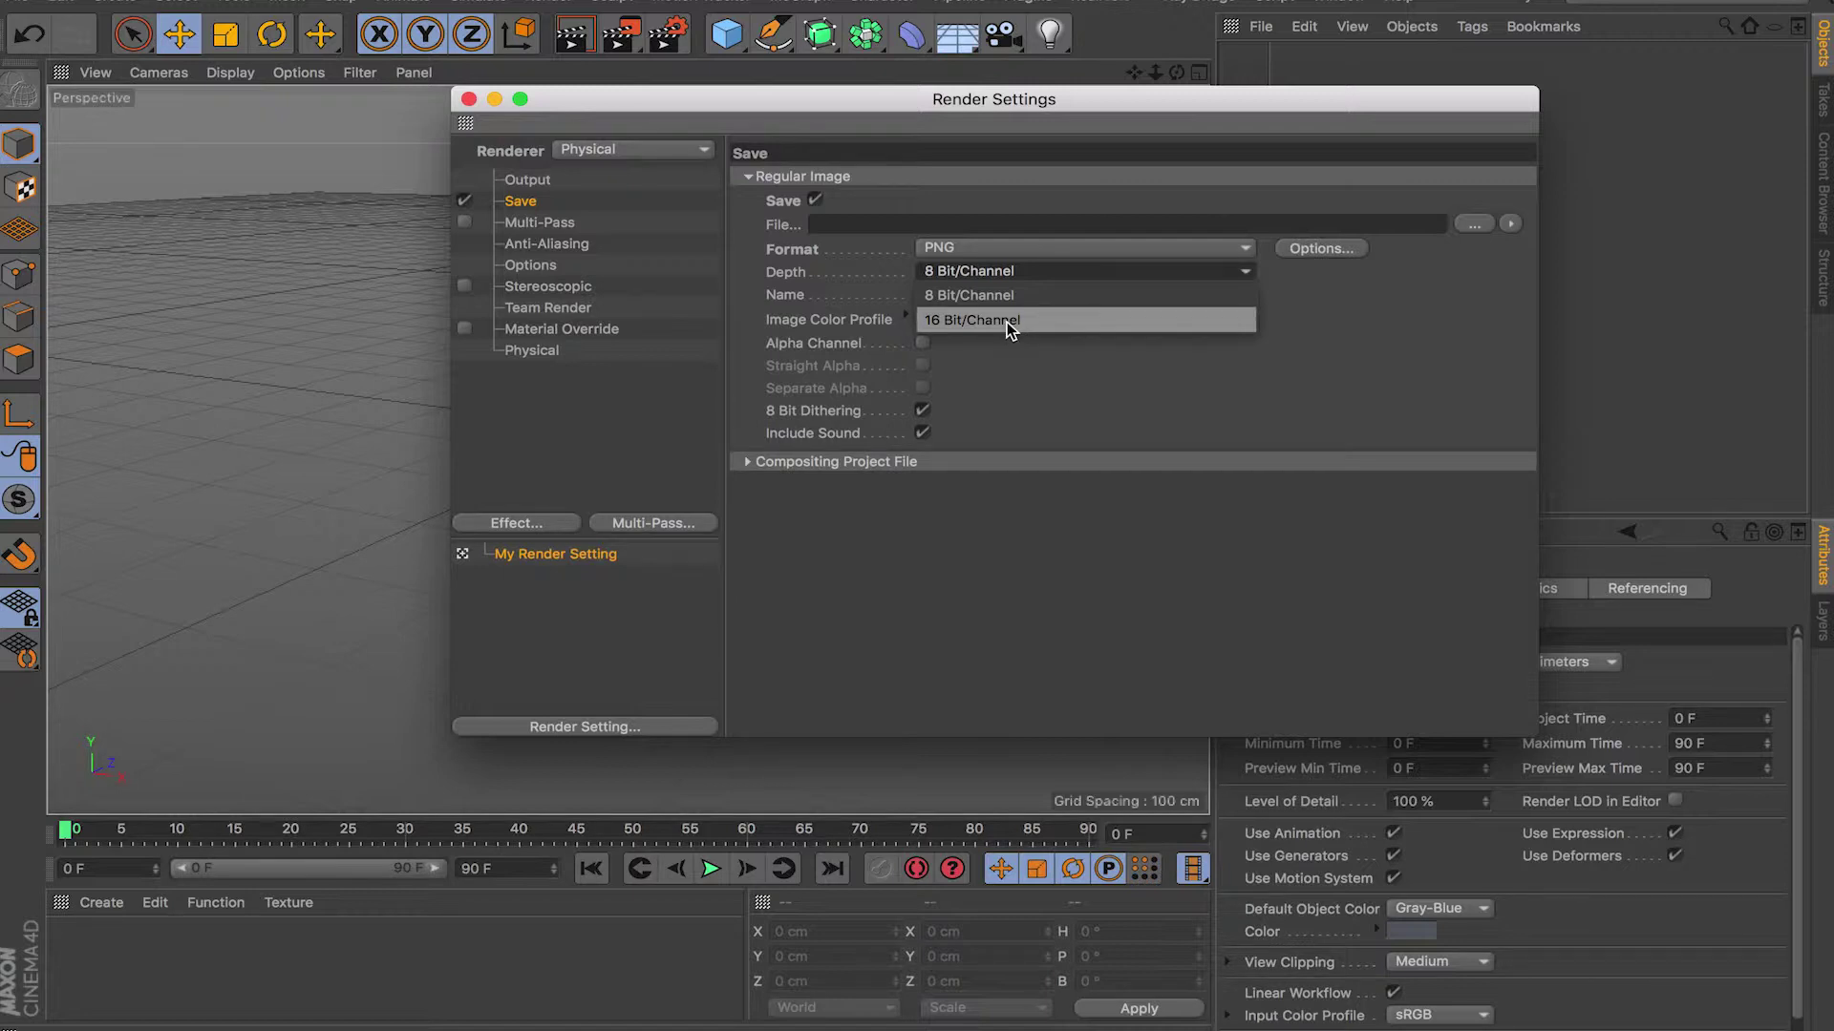
{"action": "left_click", "coordinate": [1009, 325]}
{"action": "left_click", "coordinate": [993, 248]}
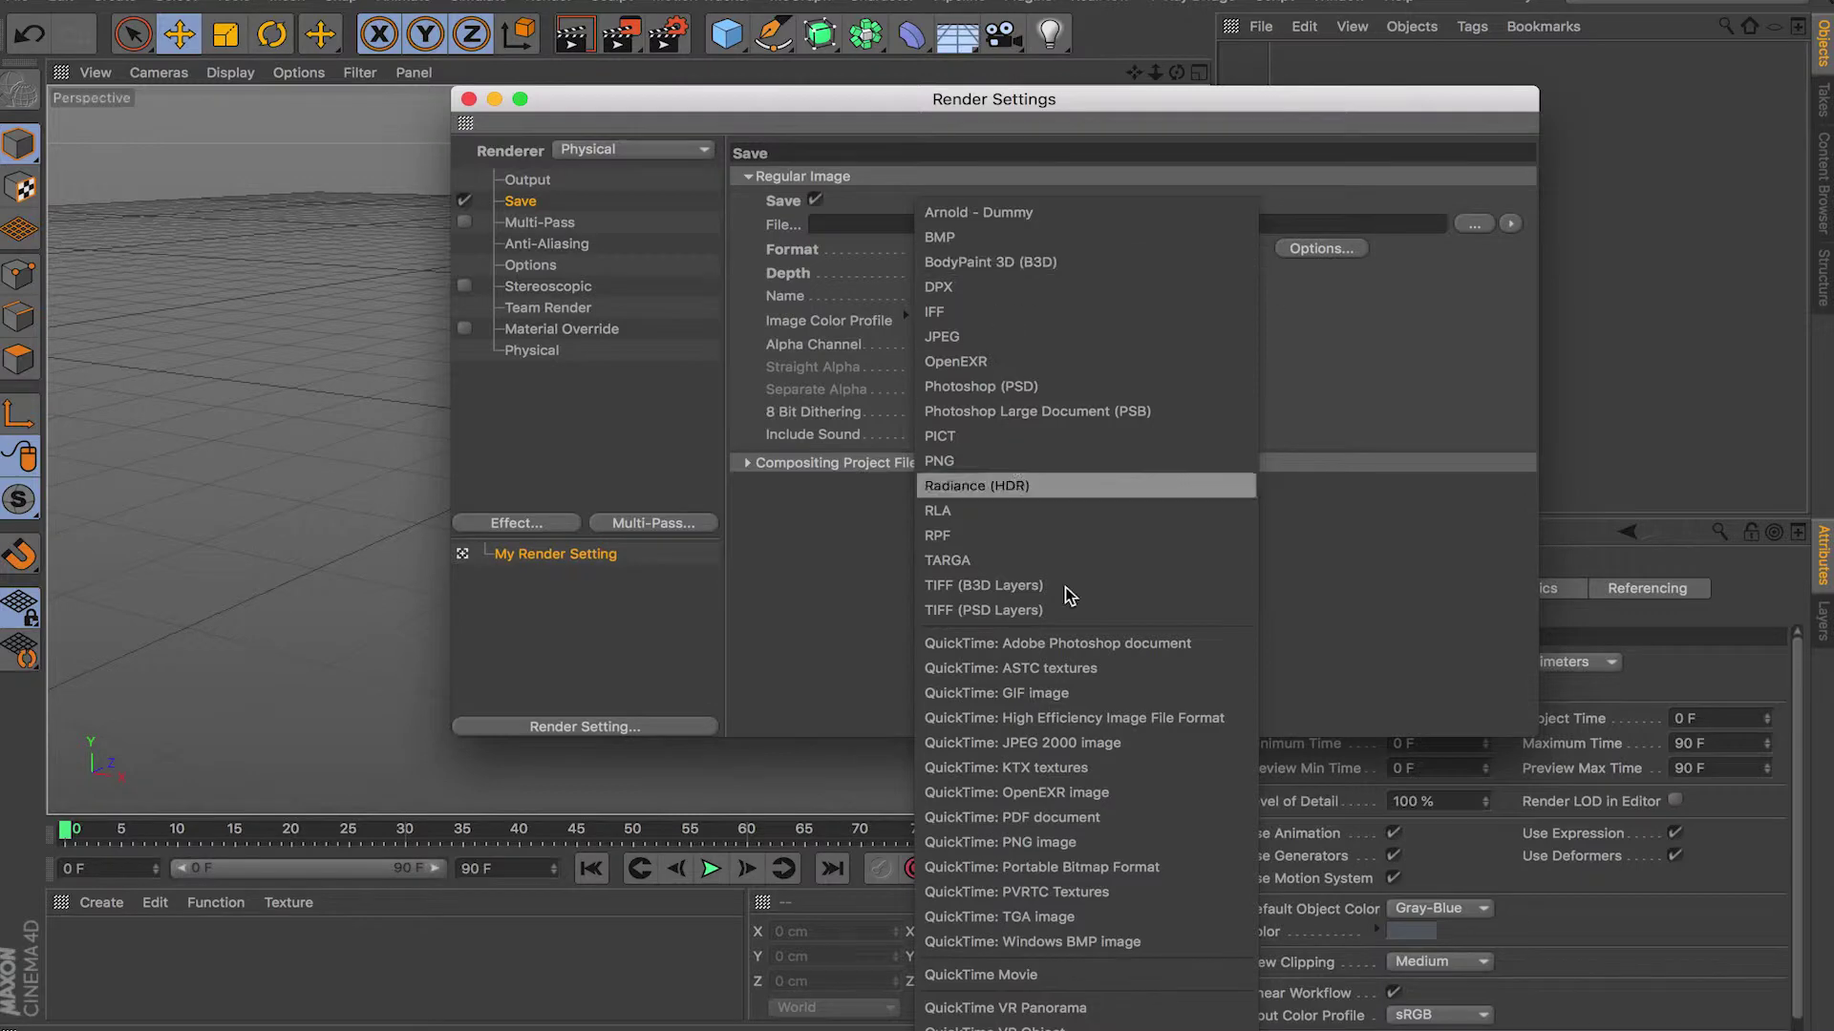
{"action": "left_click", "coordinate": [1036, 993]}
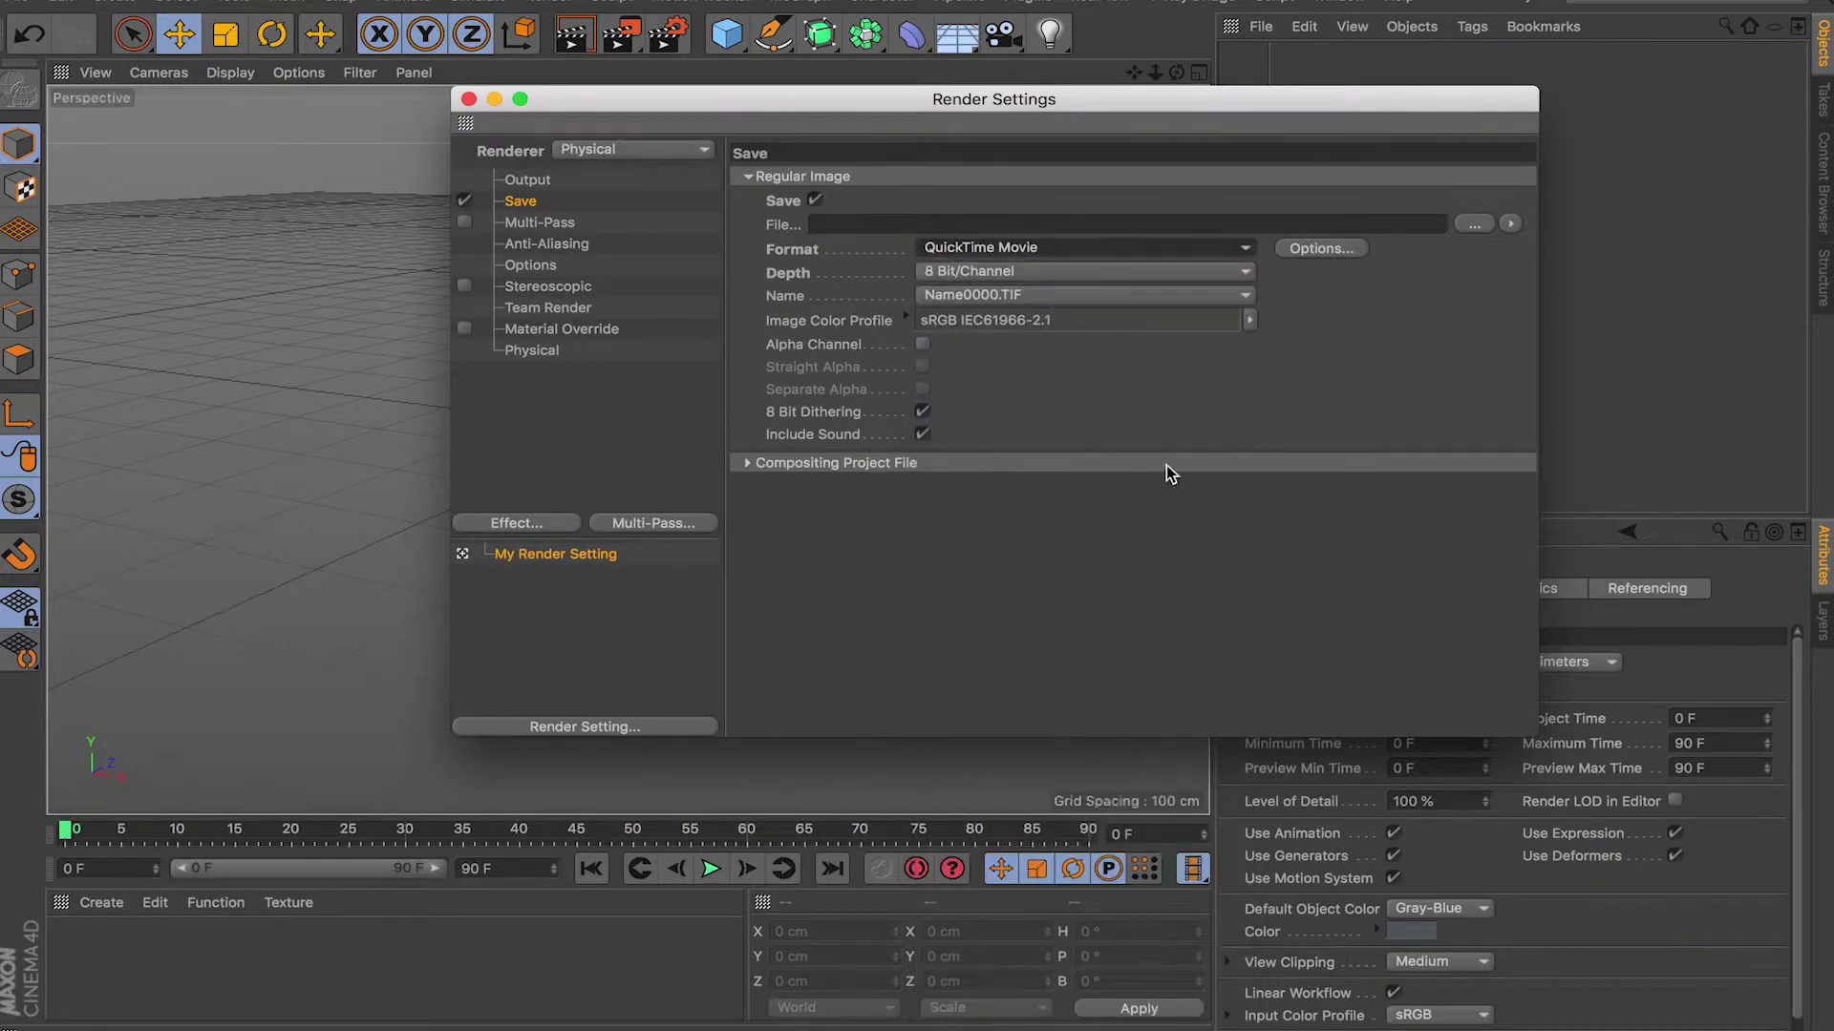
Examine the QuickTime compression types and the available save formats and bit depths
{"action": "left_click", "coordinate": [1324, 250]}
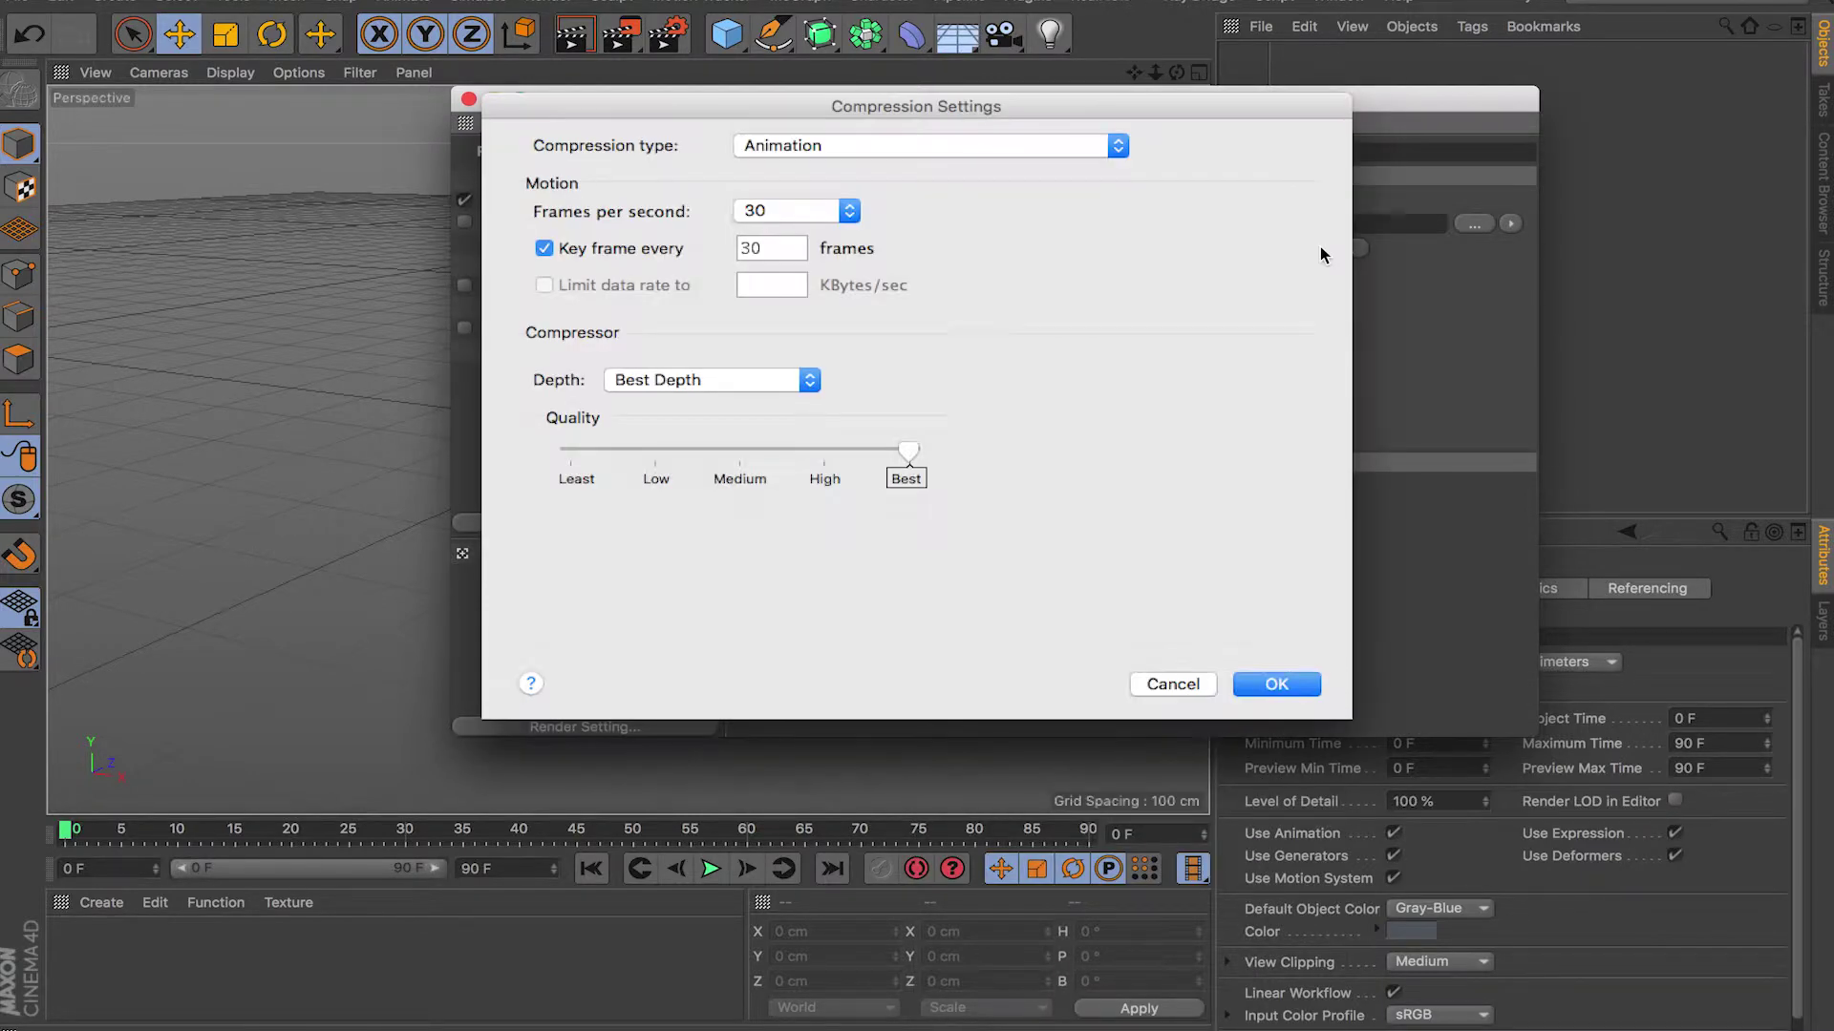
{"action": "left_click", "coordinate": [887, 151]}
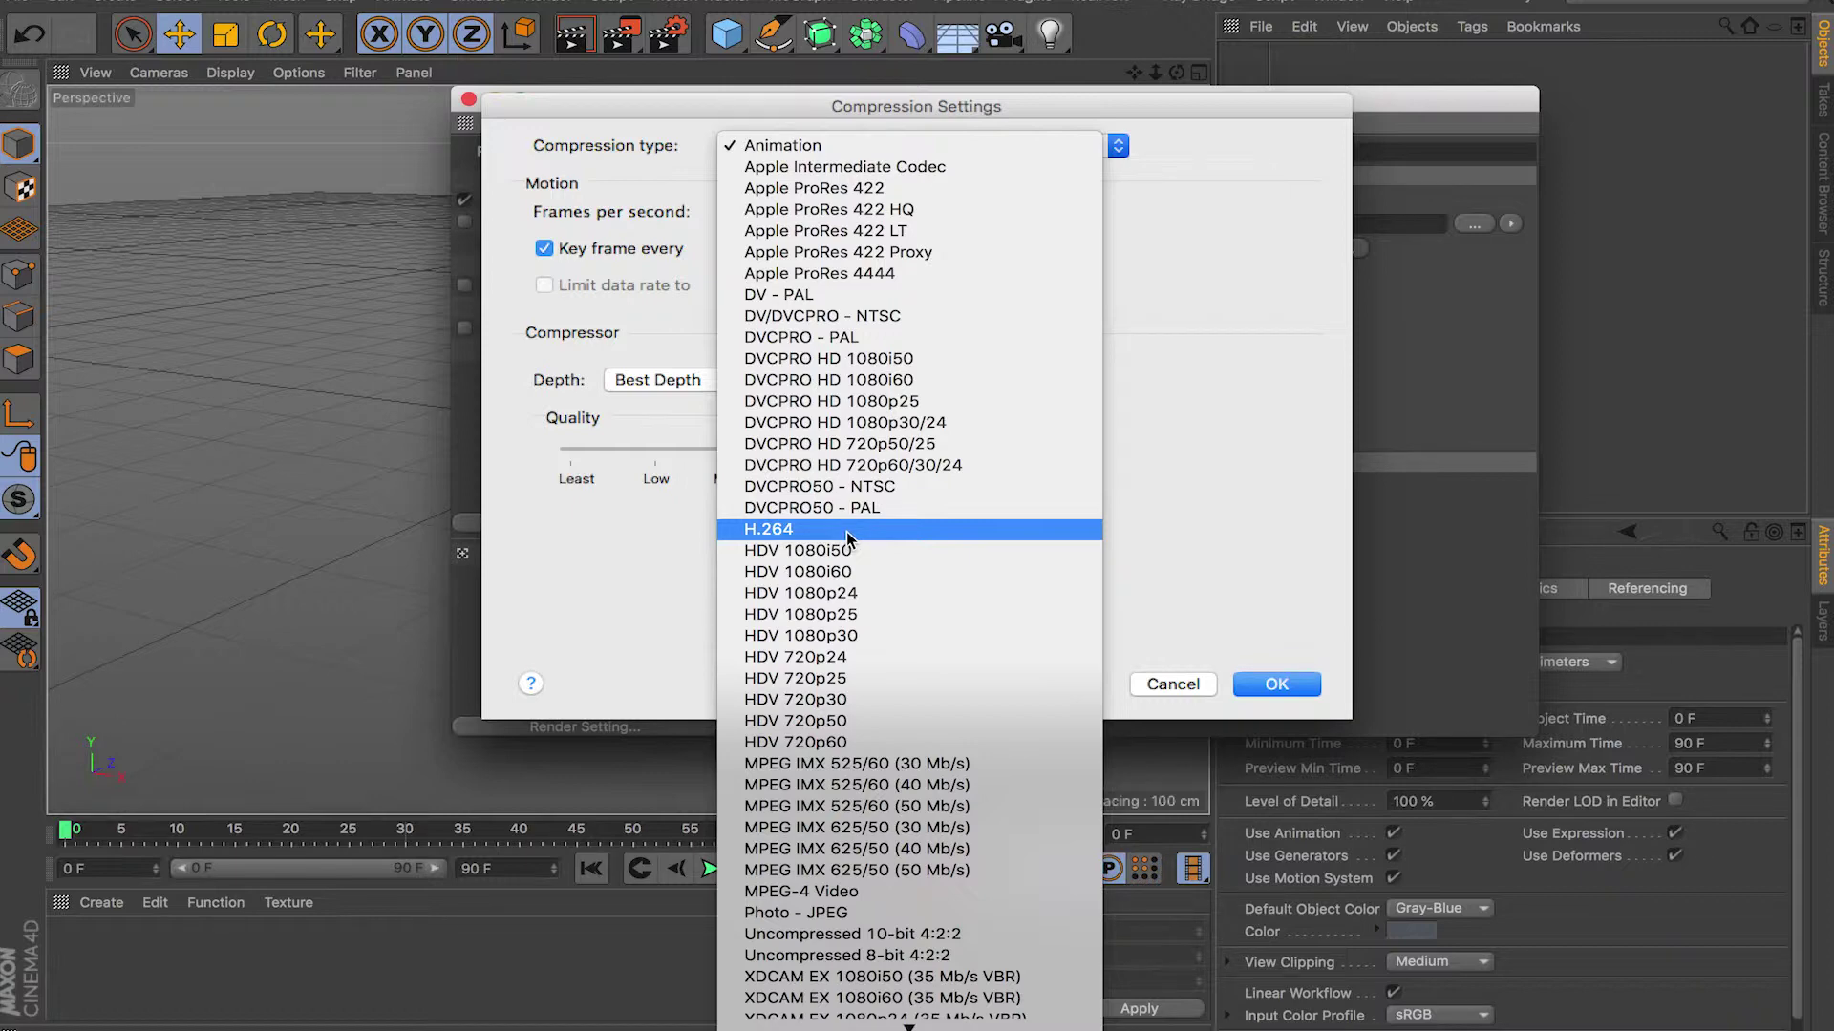
{"action": "left_click", "coordinate": [1215, 468]}
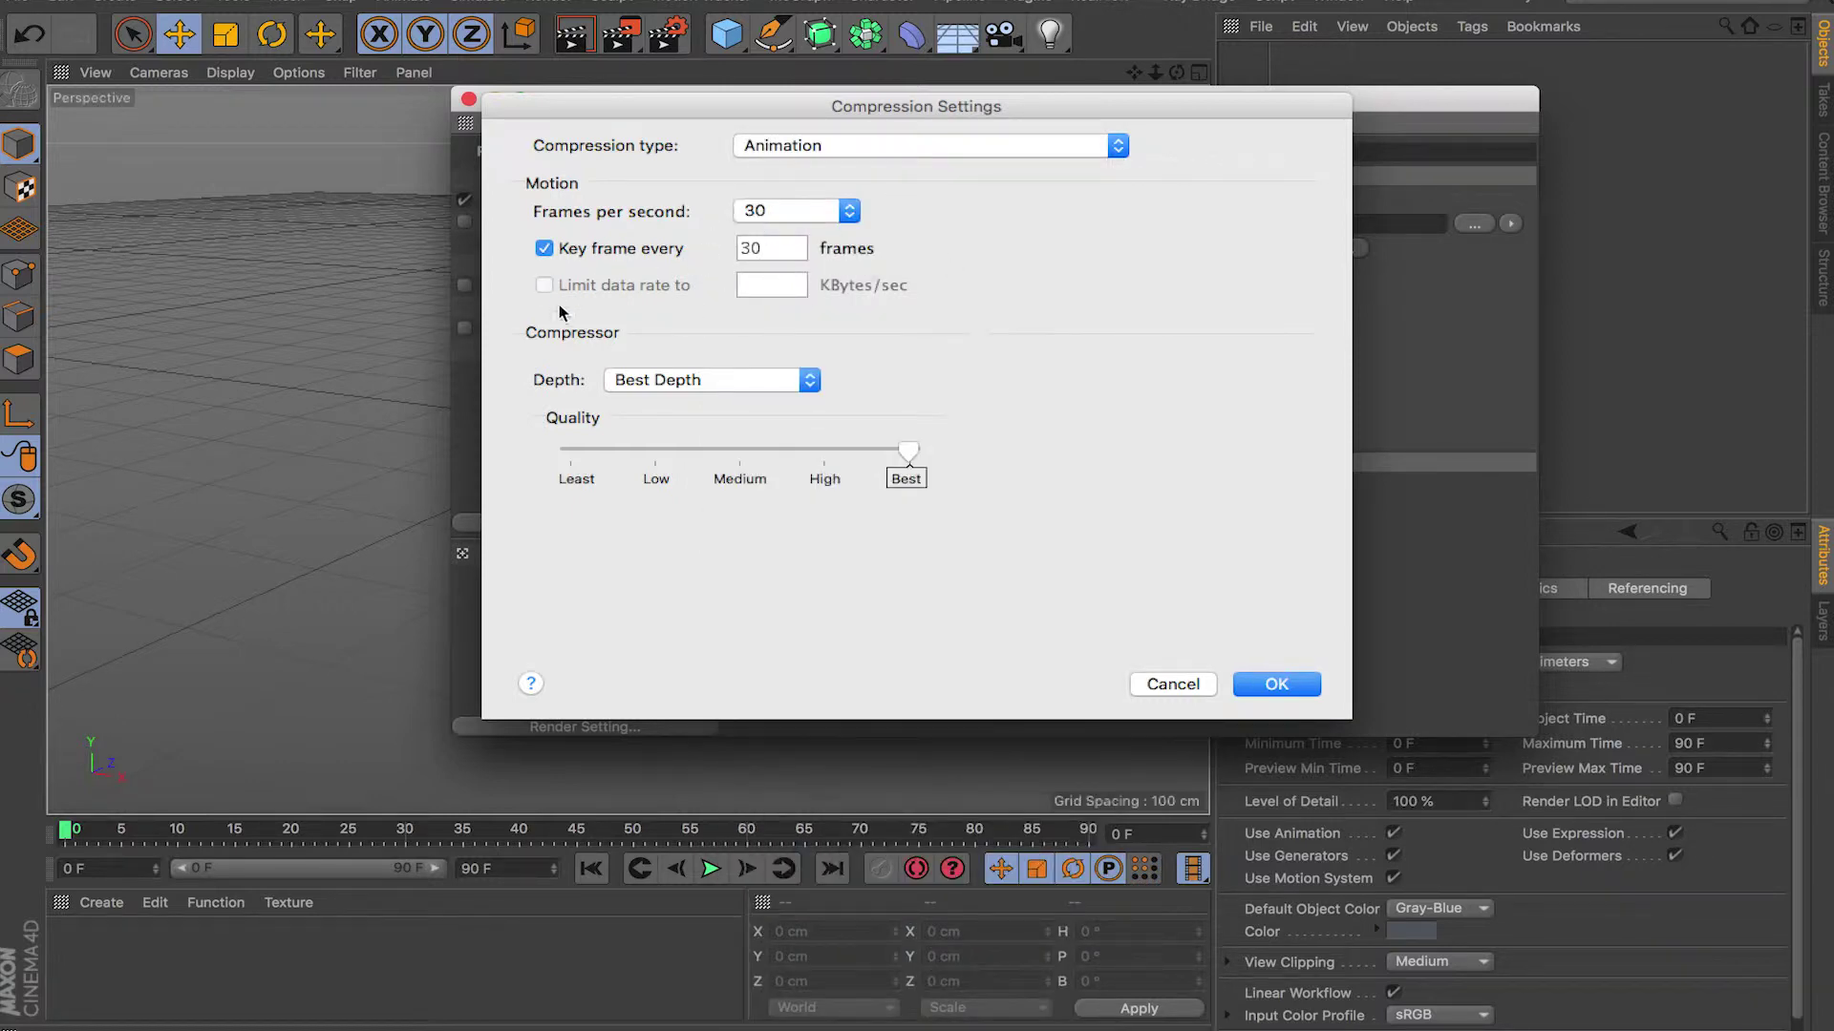
{"action": "left_click", "coordinate": [1173, 685]}
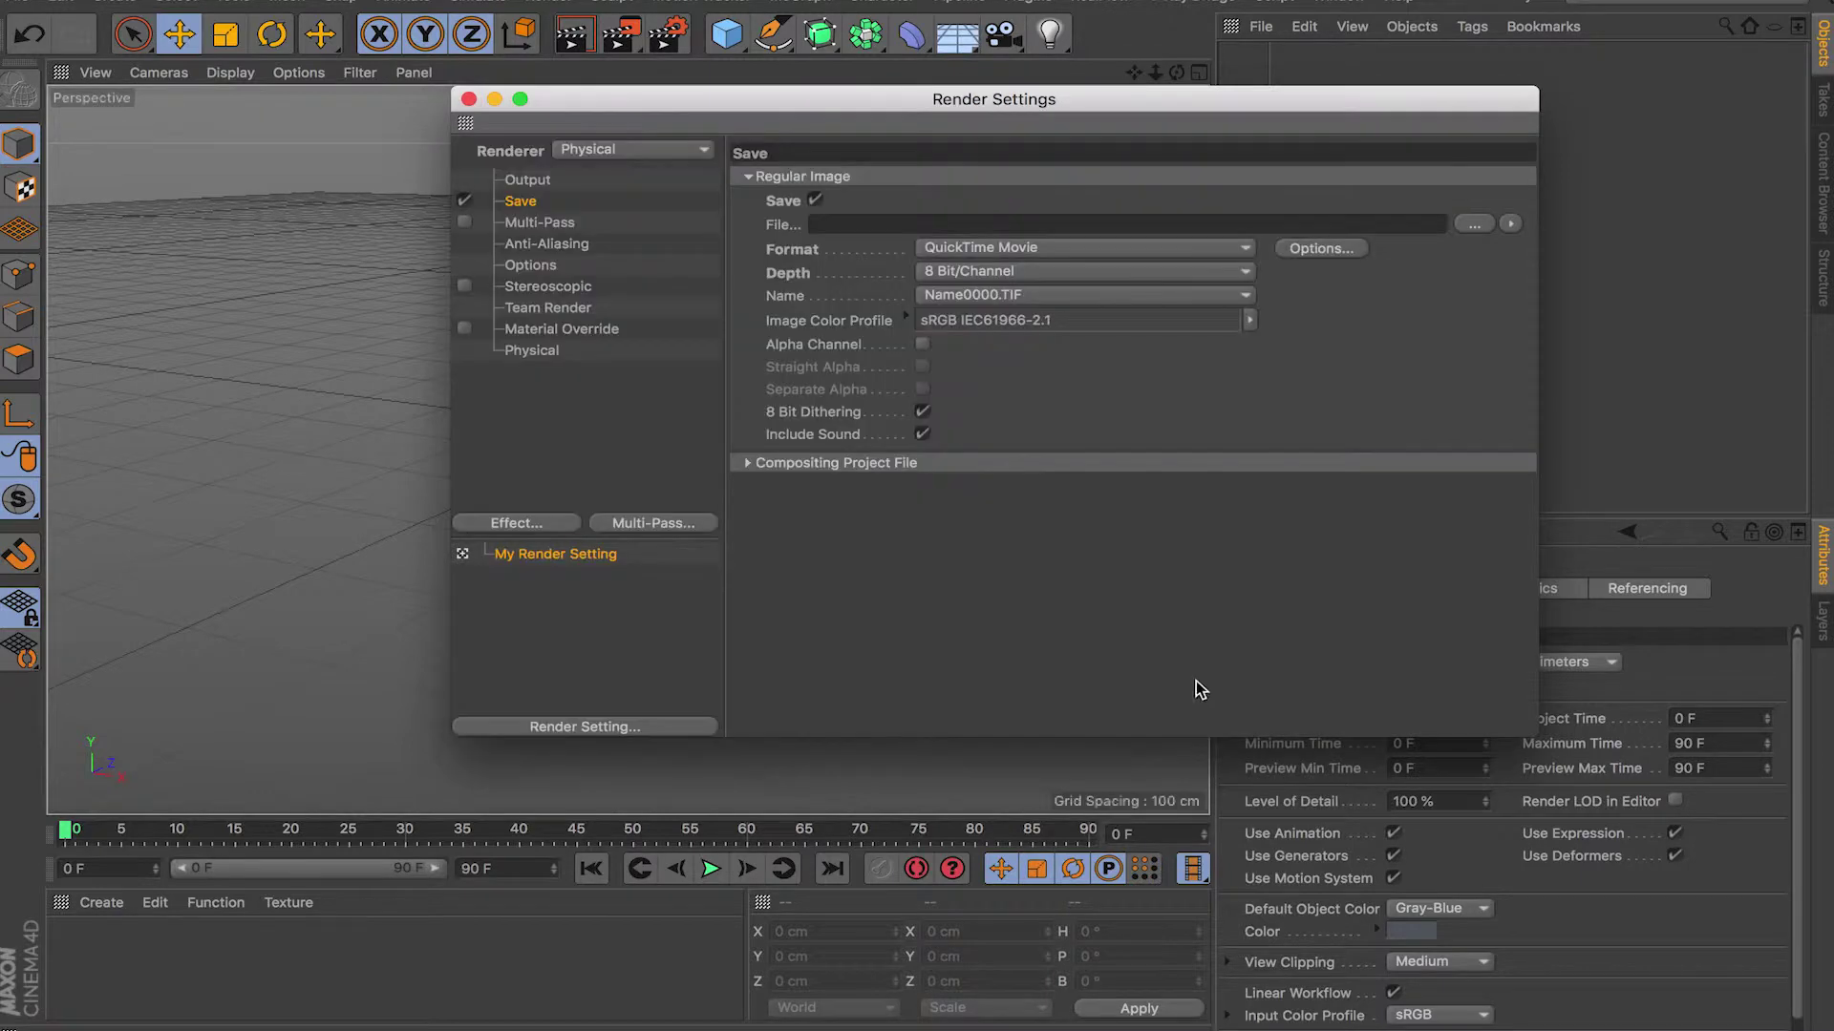
{"action": "left_click", "coordinate": [1012, 274]}
{"action": "left_click", "coordinate": [1040, 252]}
{"action": "left_click", "coordinate": [1040, 253]}
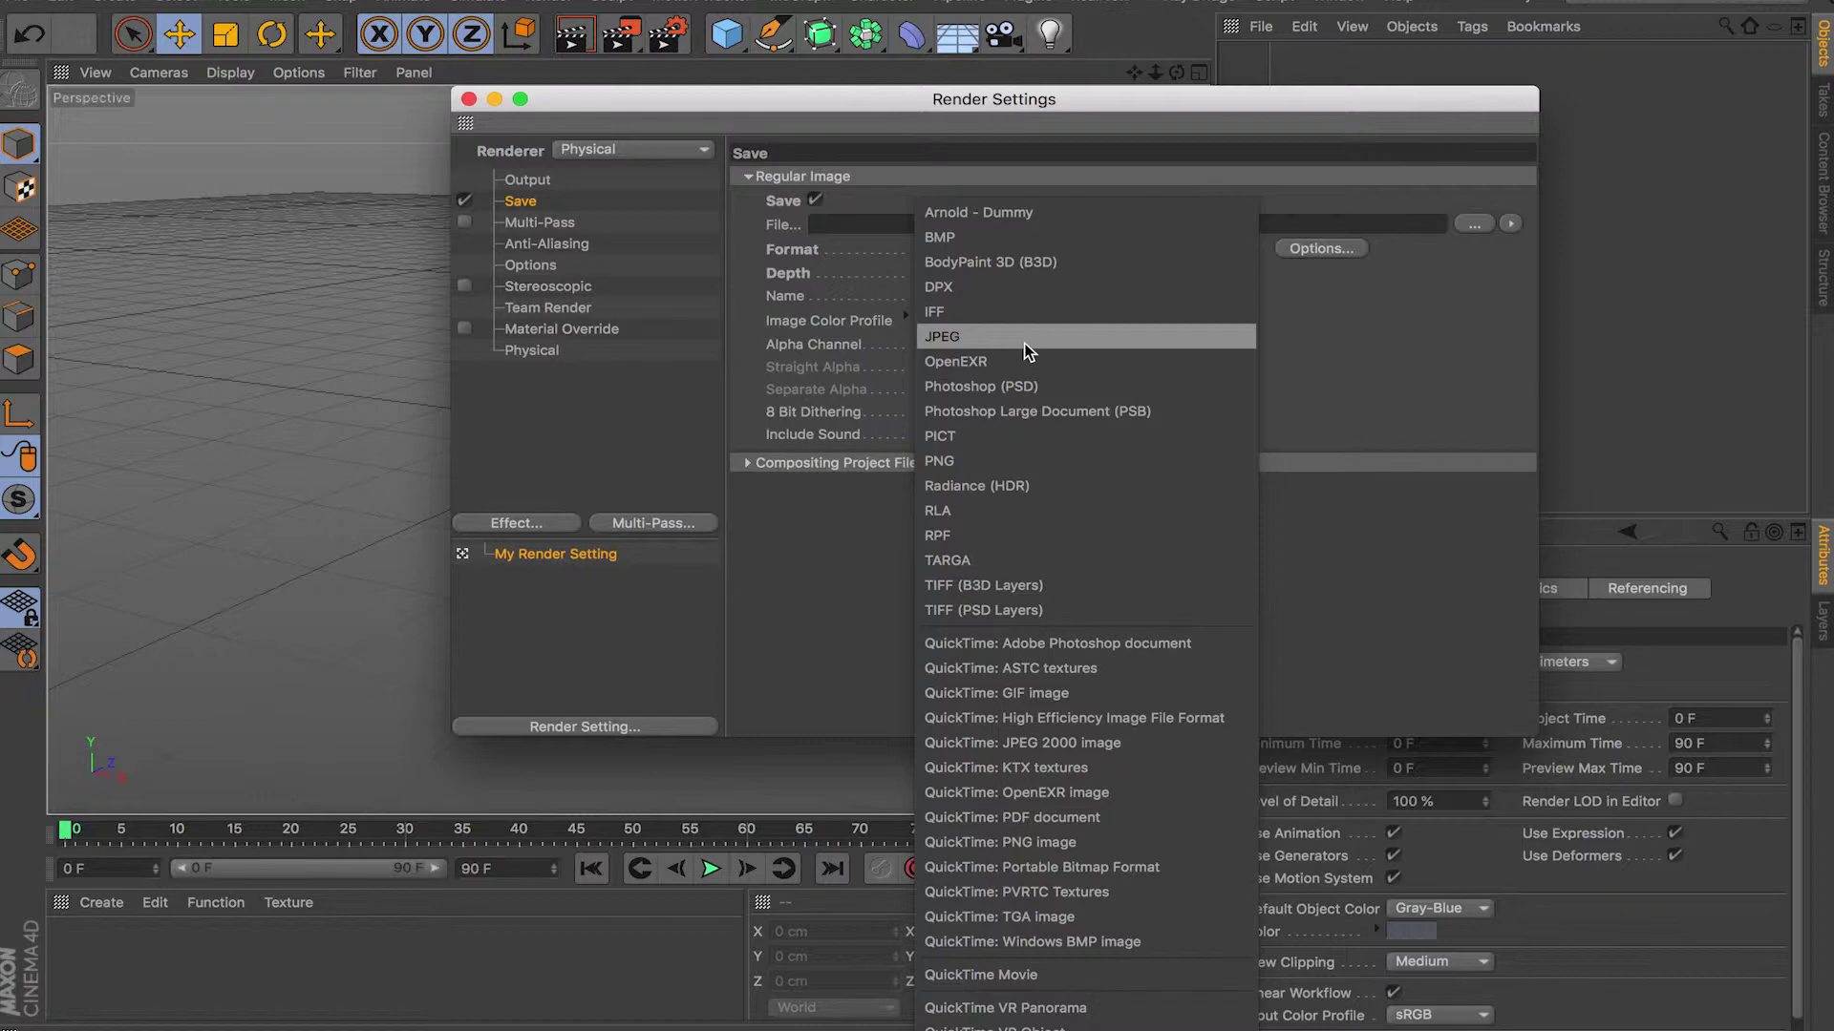
{"action": "left_click", "coordinate": [1403, 401]}
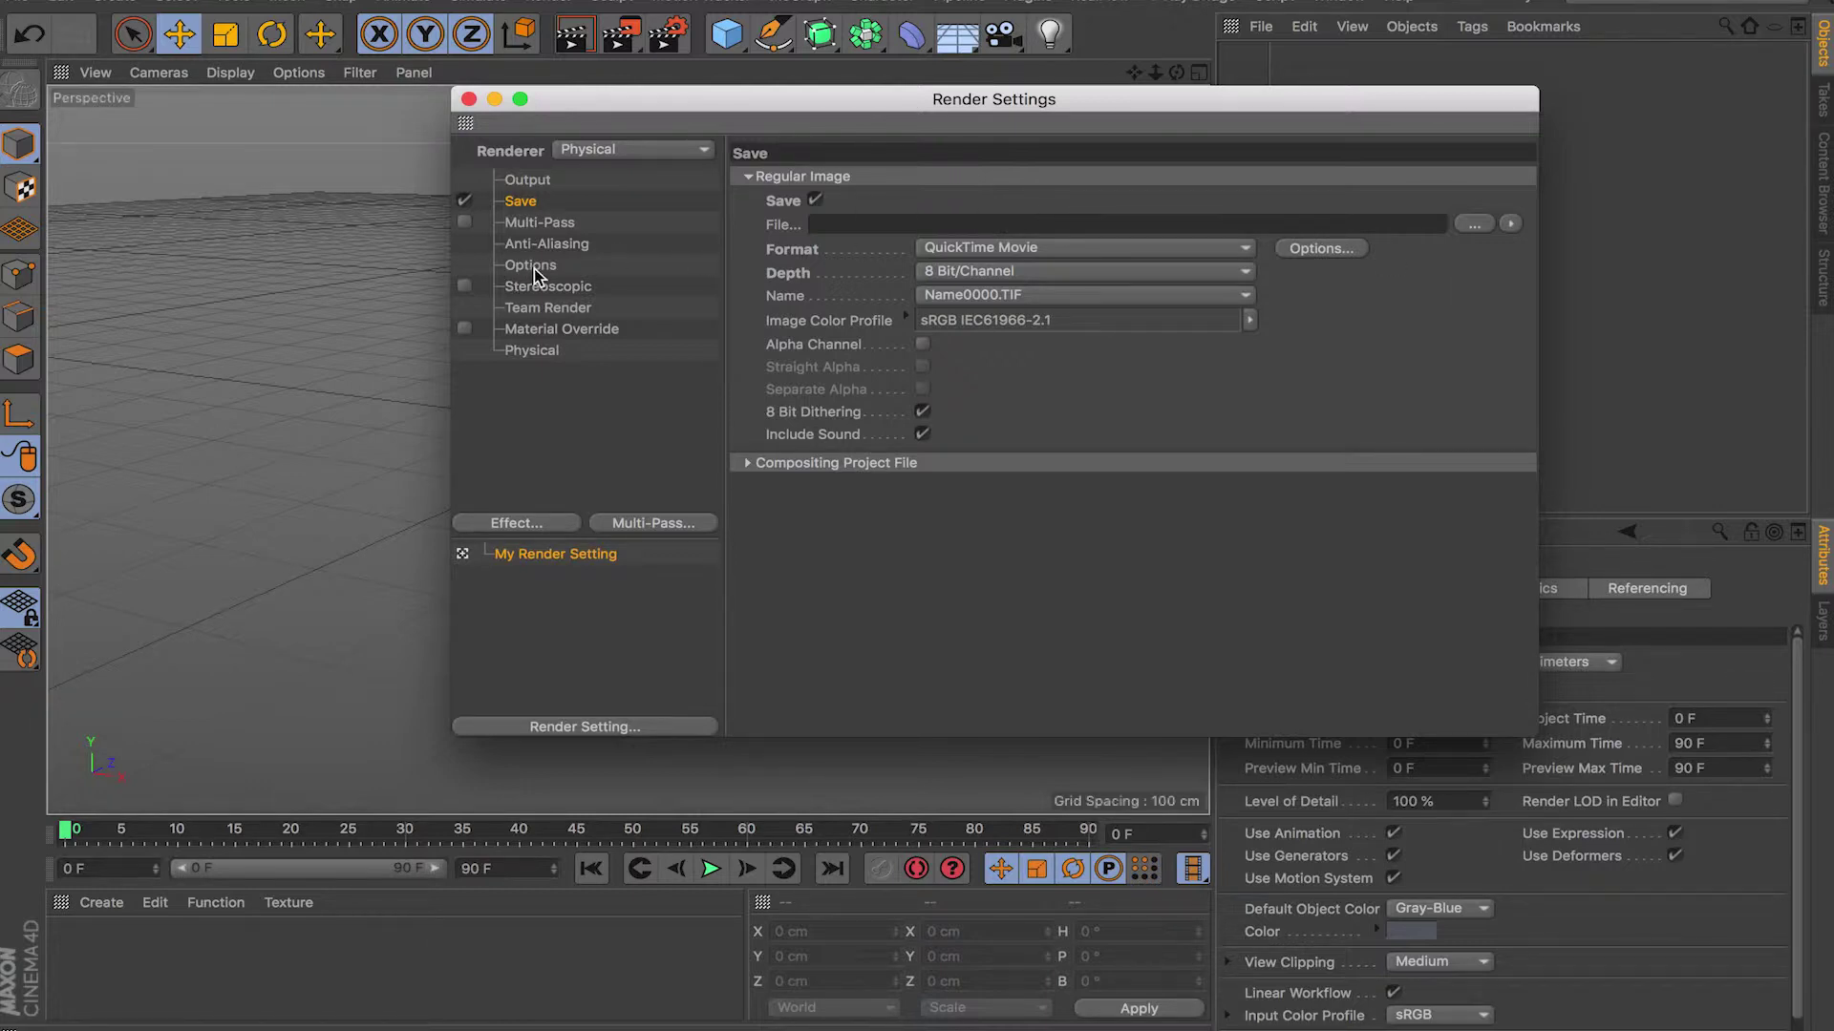
Open the Physical renderer settings and examine the available sampling quality presets
{"action": "left_click", "coordinate": [542, 353]}
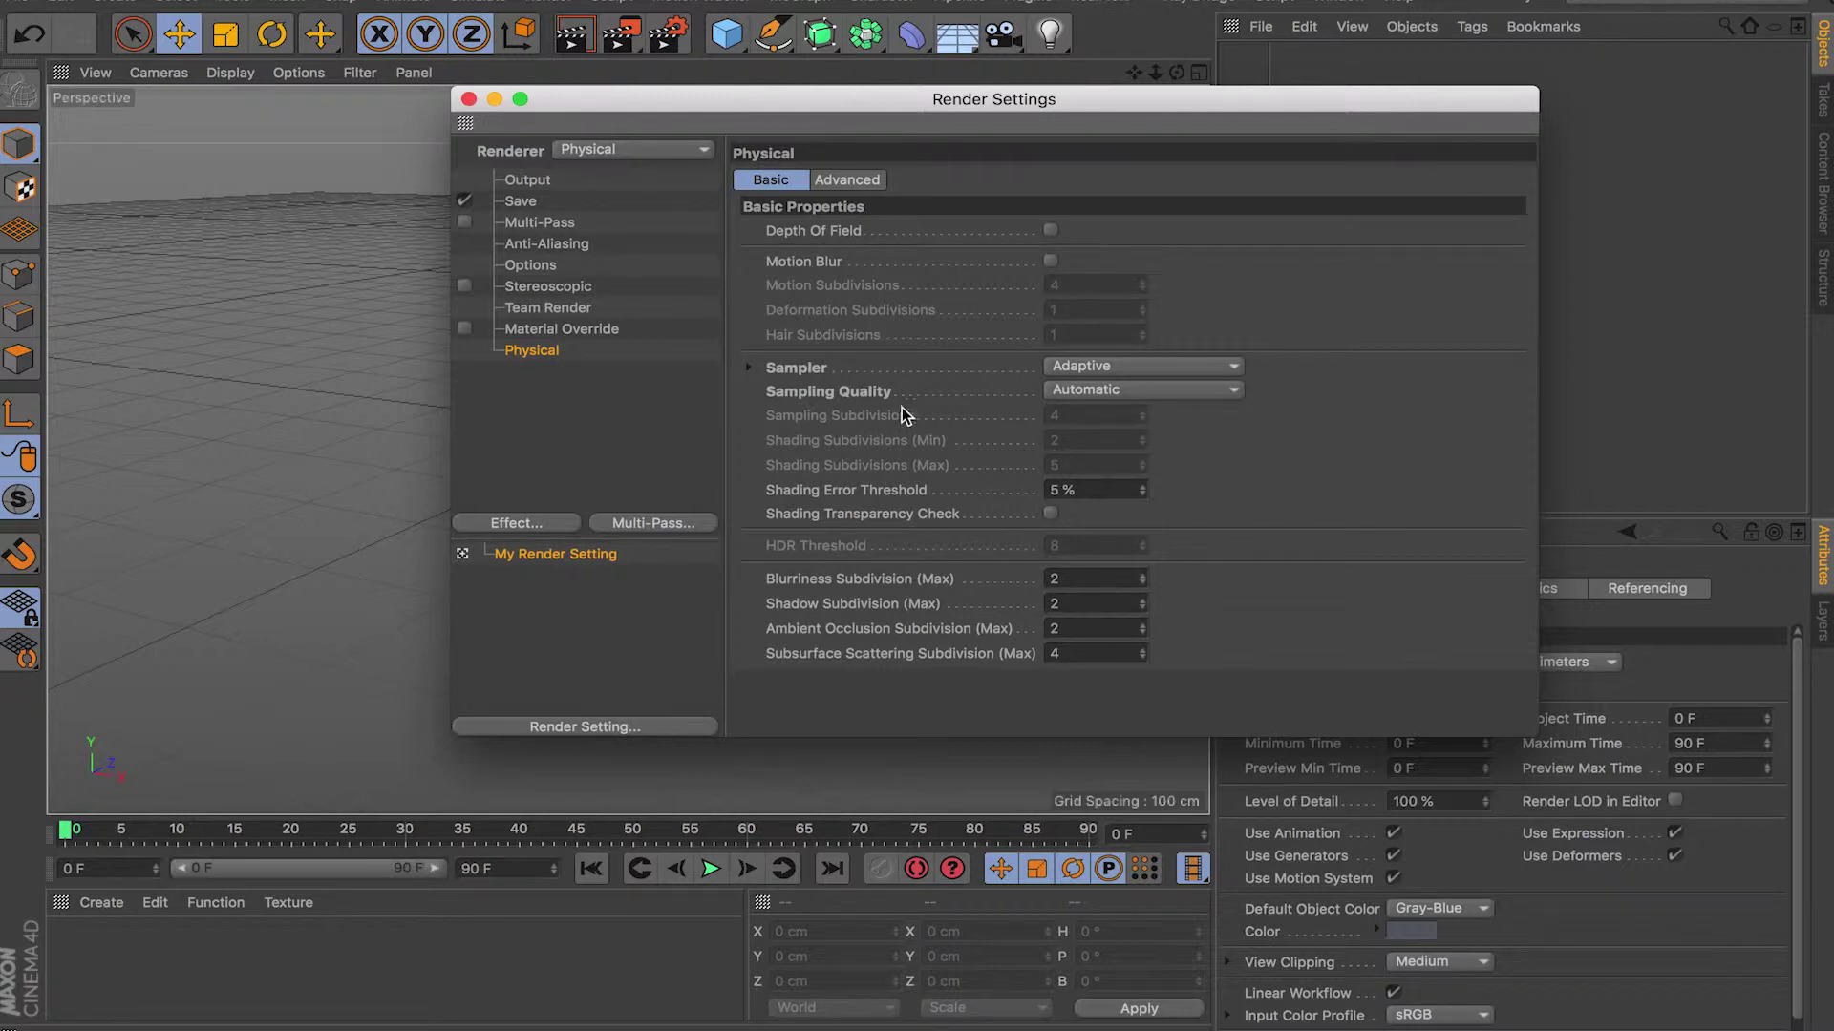
{"action": "left_click", "coordinate": [1142, 394]}
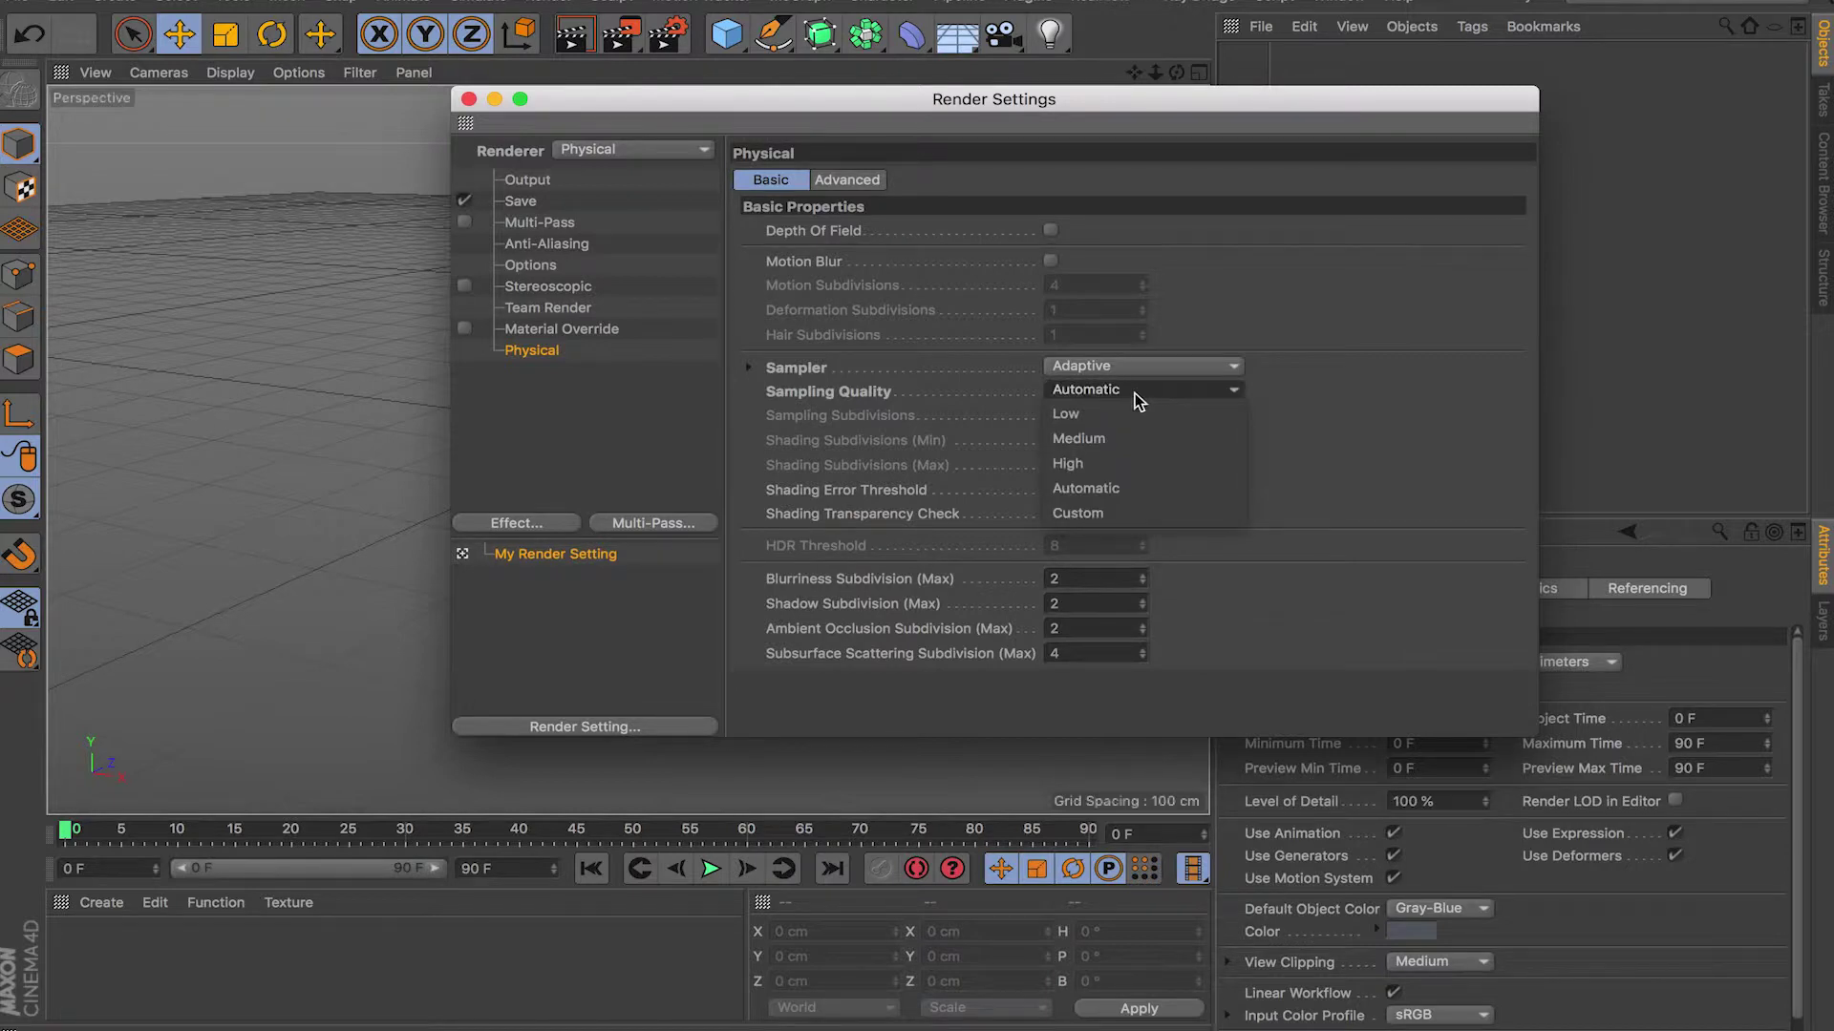
{"action": "left_click", "coordinate": [1282, 416]}
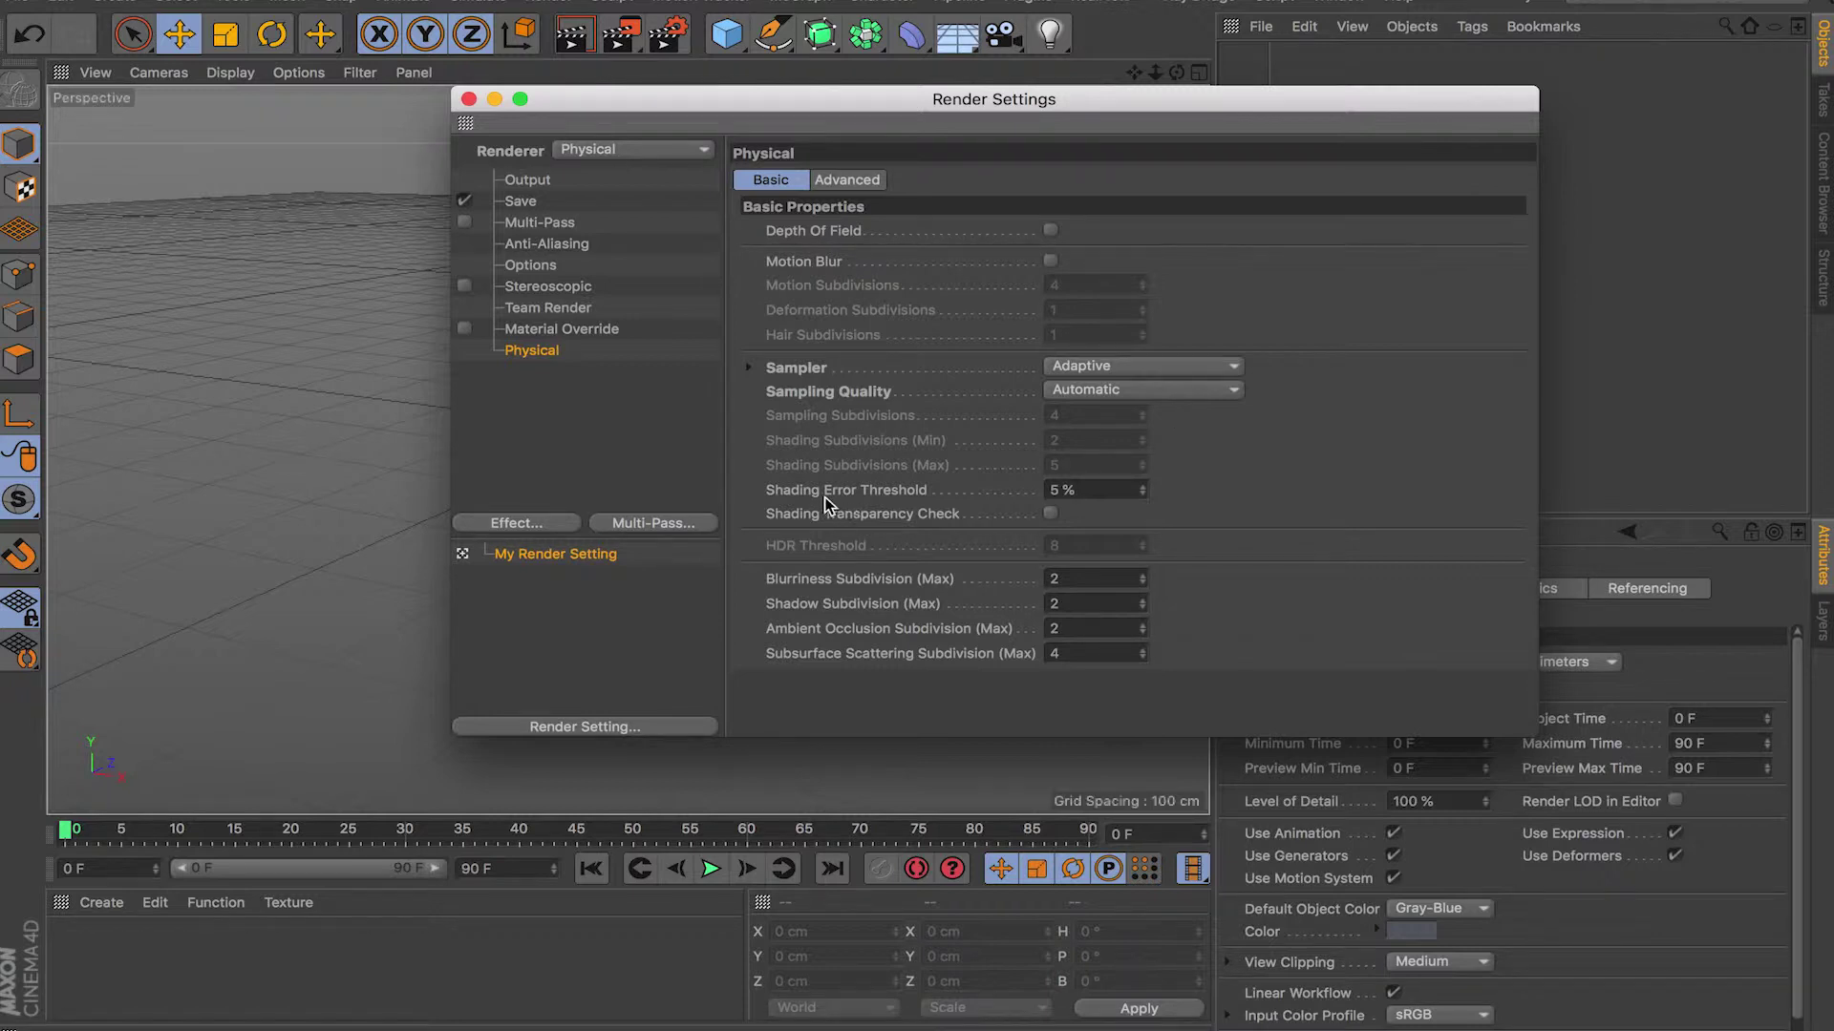
Set the shading error threshold to 1 % and the sampling quality to High
{"action": "double_click", "coordinate": [1060, 490]}
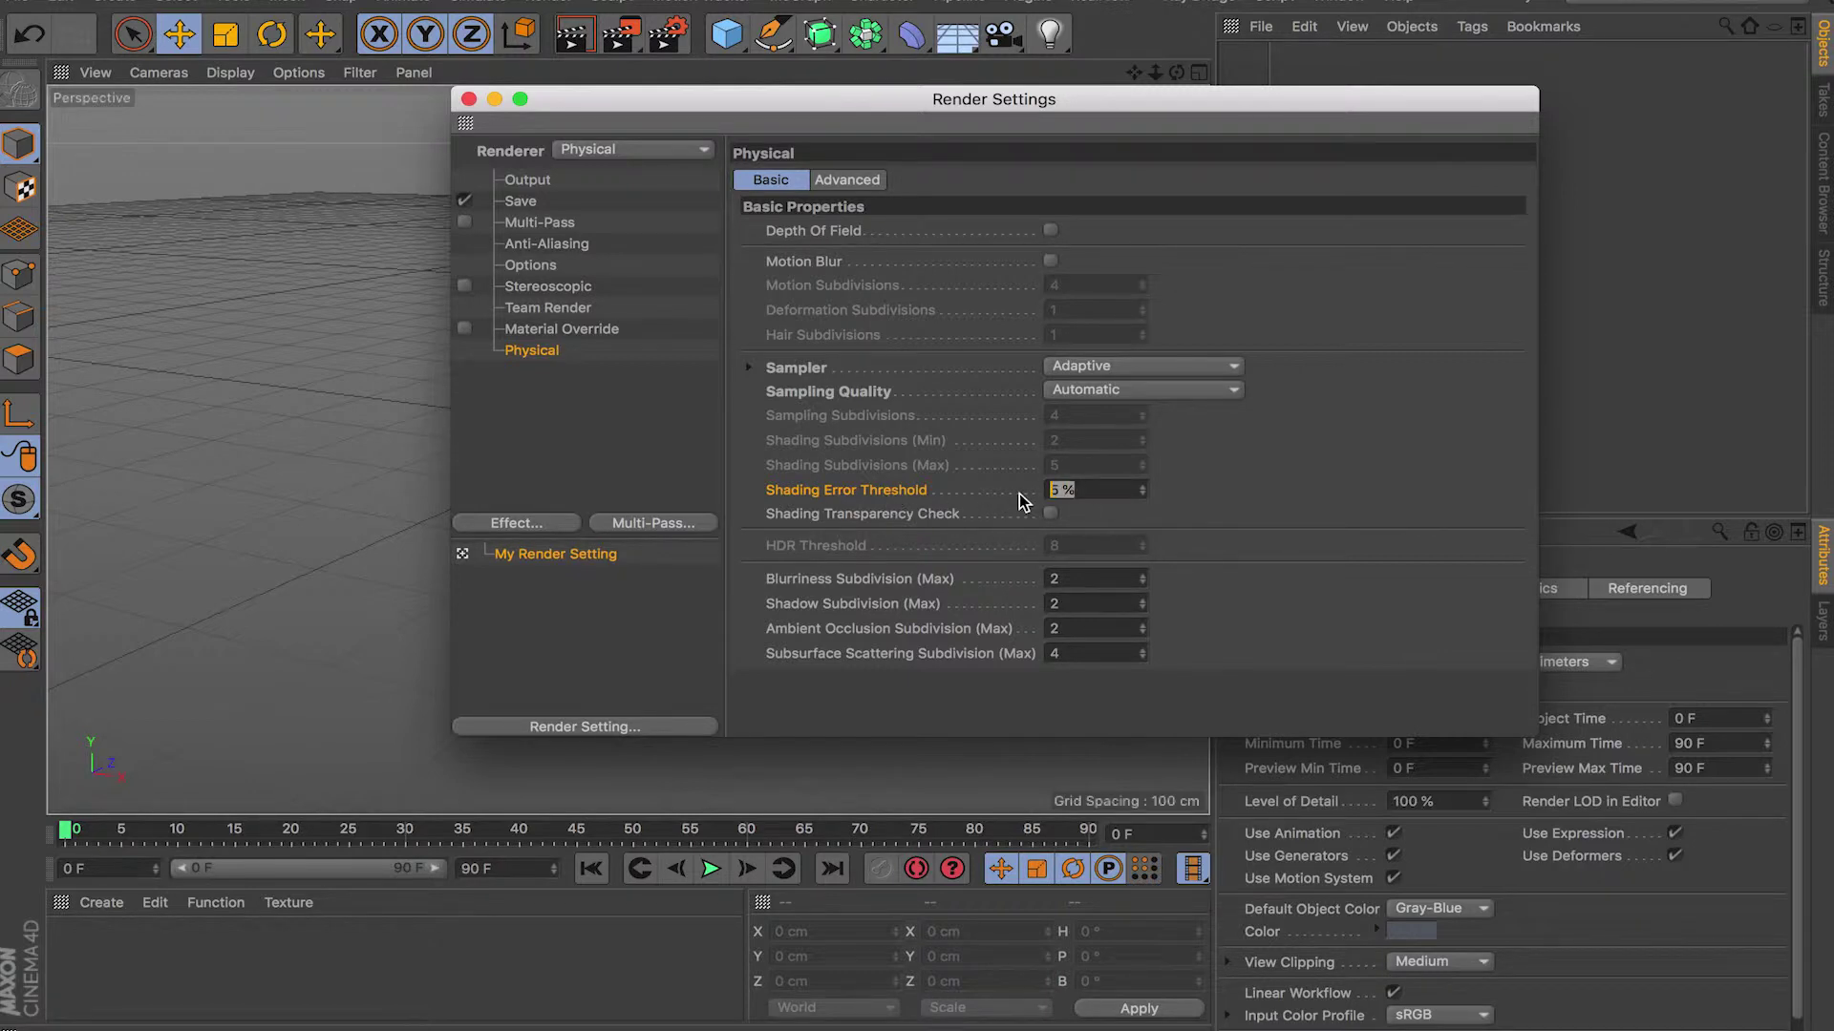
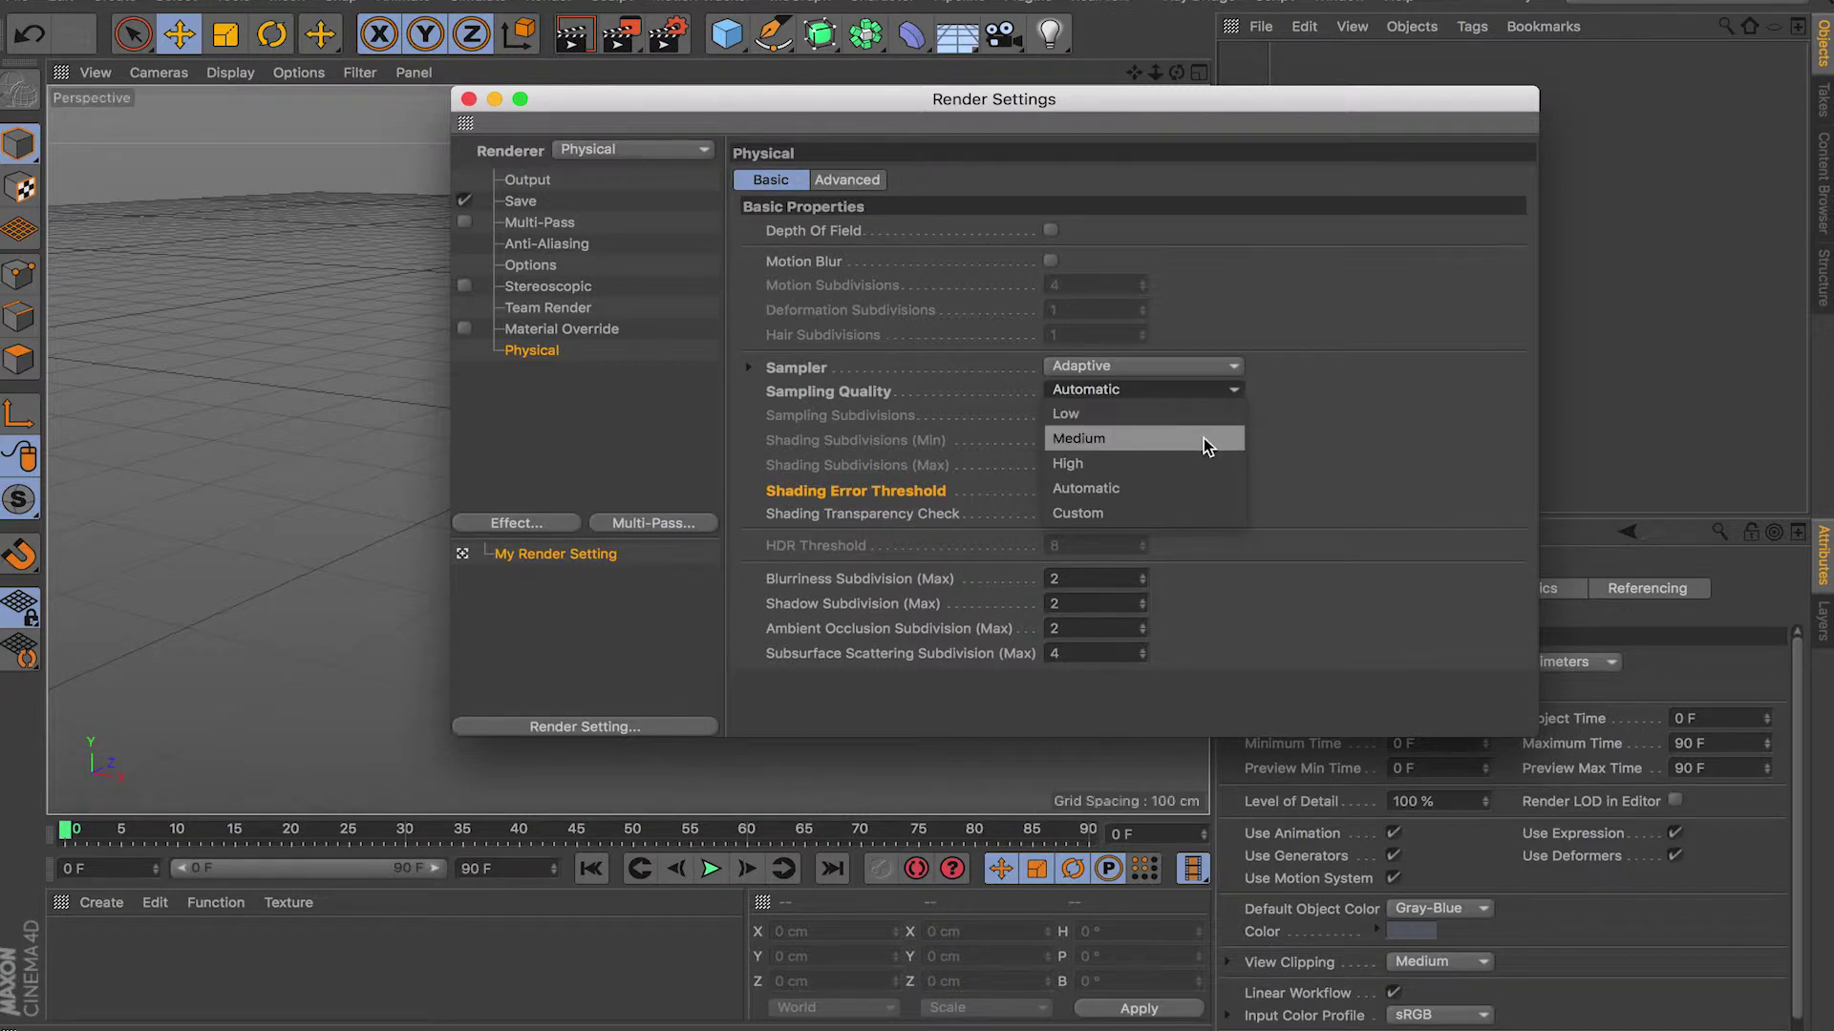
{"action": "left_click", "coordinate": [1102, 464]}
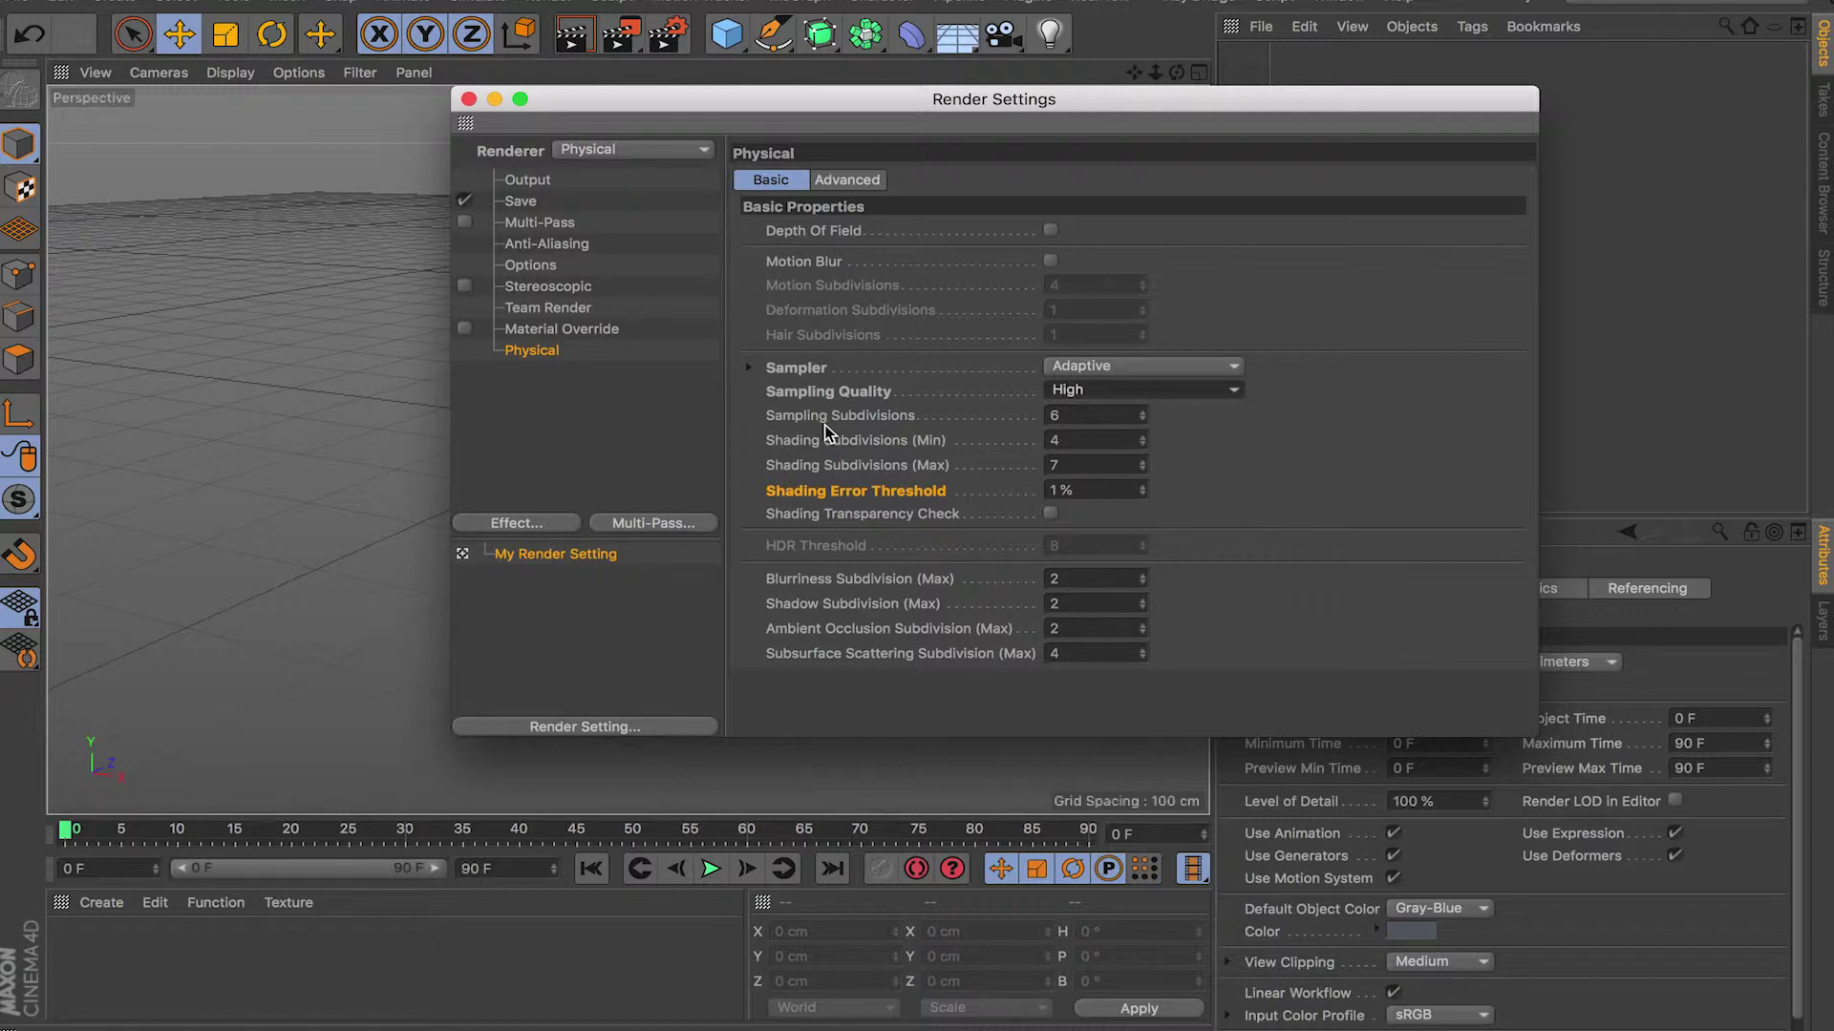
{"action": "left_click", "coordinate": [1060, 416]}
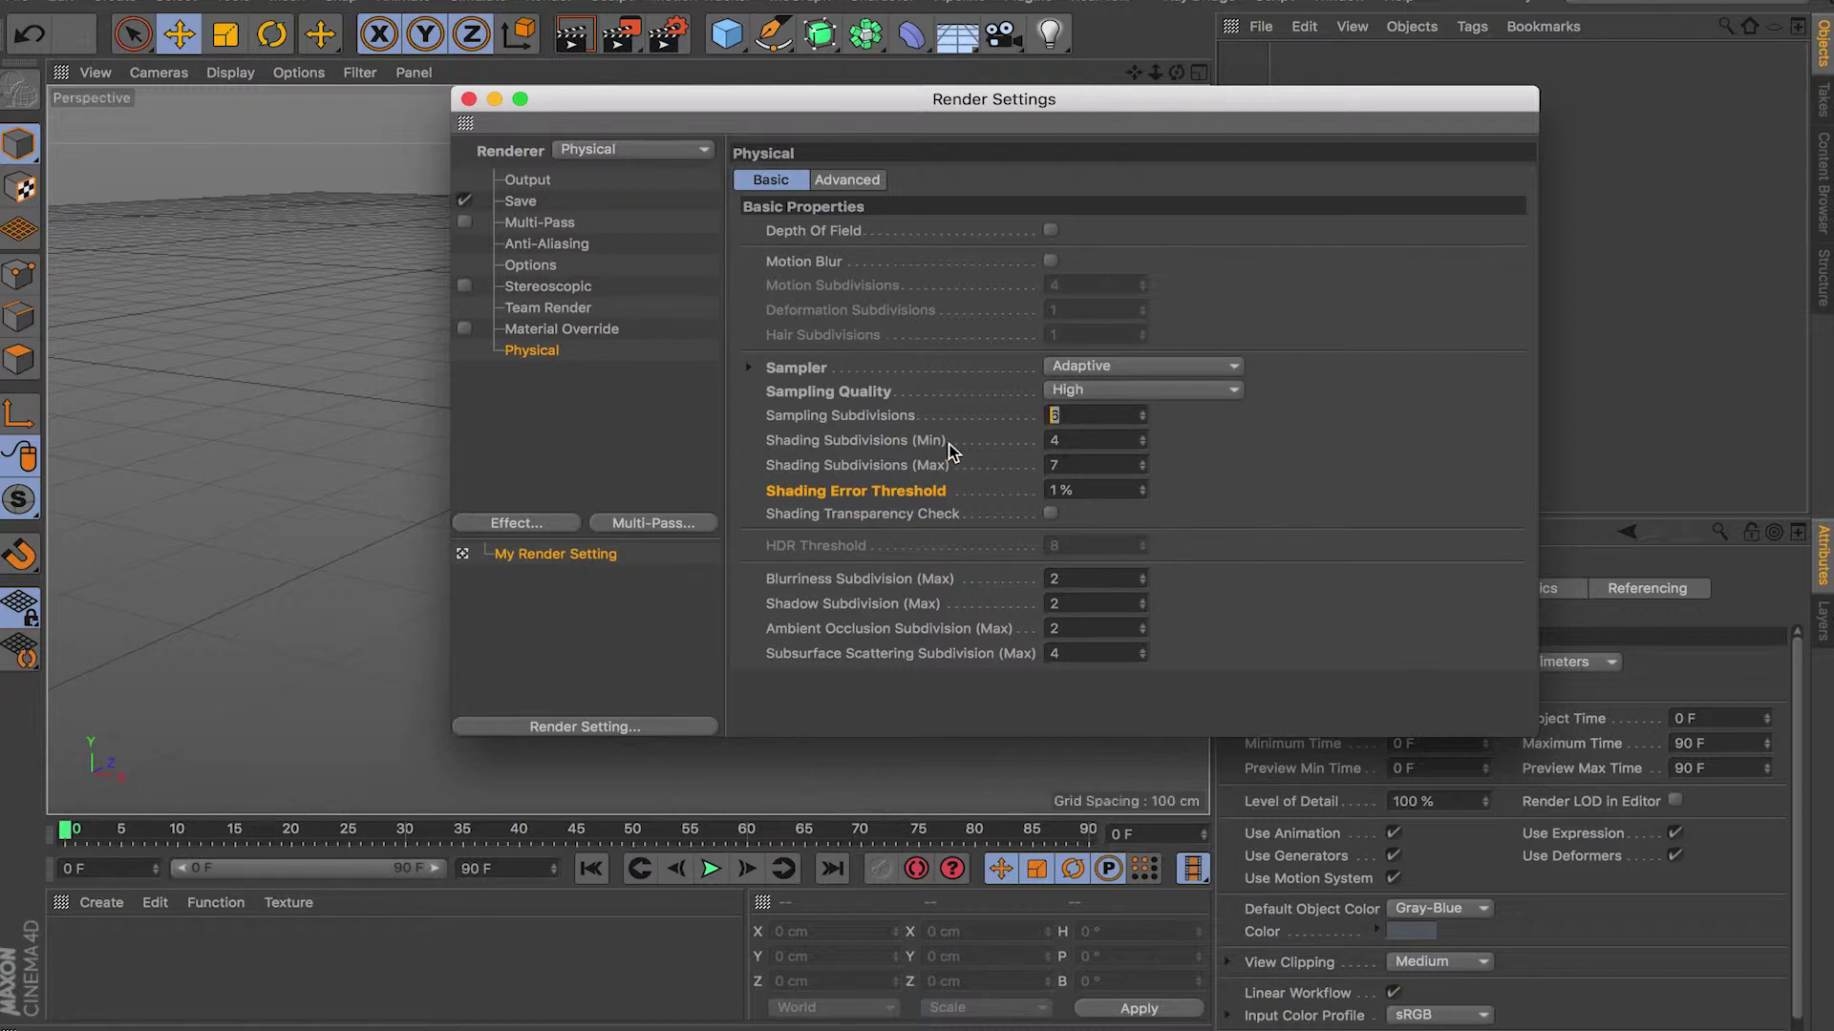
Set the minimum shading subdivisions to 3 and the maximum to 6
{"action": "left_click", "coordinate": [1099, 442]}
{"action": "left_click_drag", "start_coordinate": [1068, 446], "coordinate": [1028, 447]}
{"action": "type", "text": "3"}
{"action": "left_click_drag", "start_coordinate": [1079, 466], "coordinate": [1036, 475]}
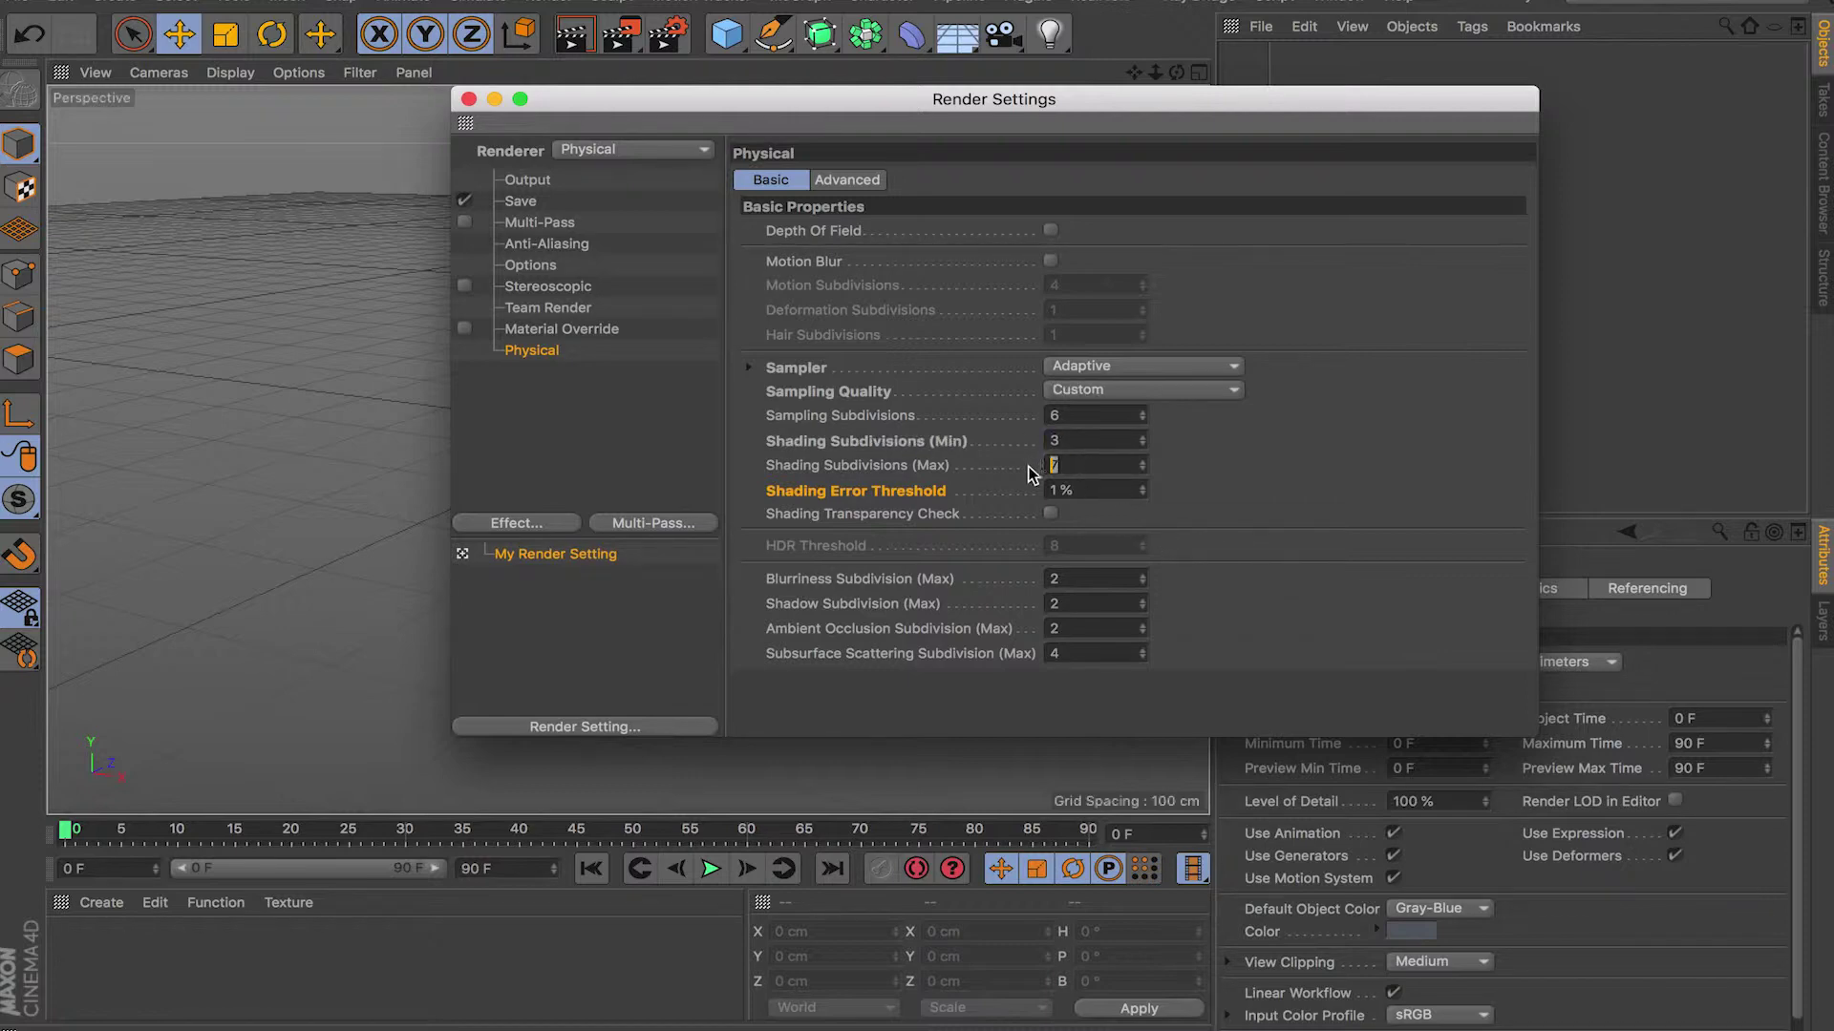
{"action": "type", "text": "6"}
{"action": "key", "text": "Return"}
Set the shading error threshold to 5 % and the sampling subdivisions to 4
{"action": "left_click_drag", "start_coordinate": [1091, 491], "coordinate": [1055, 492]}
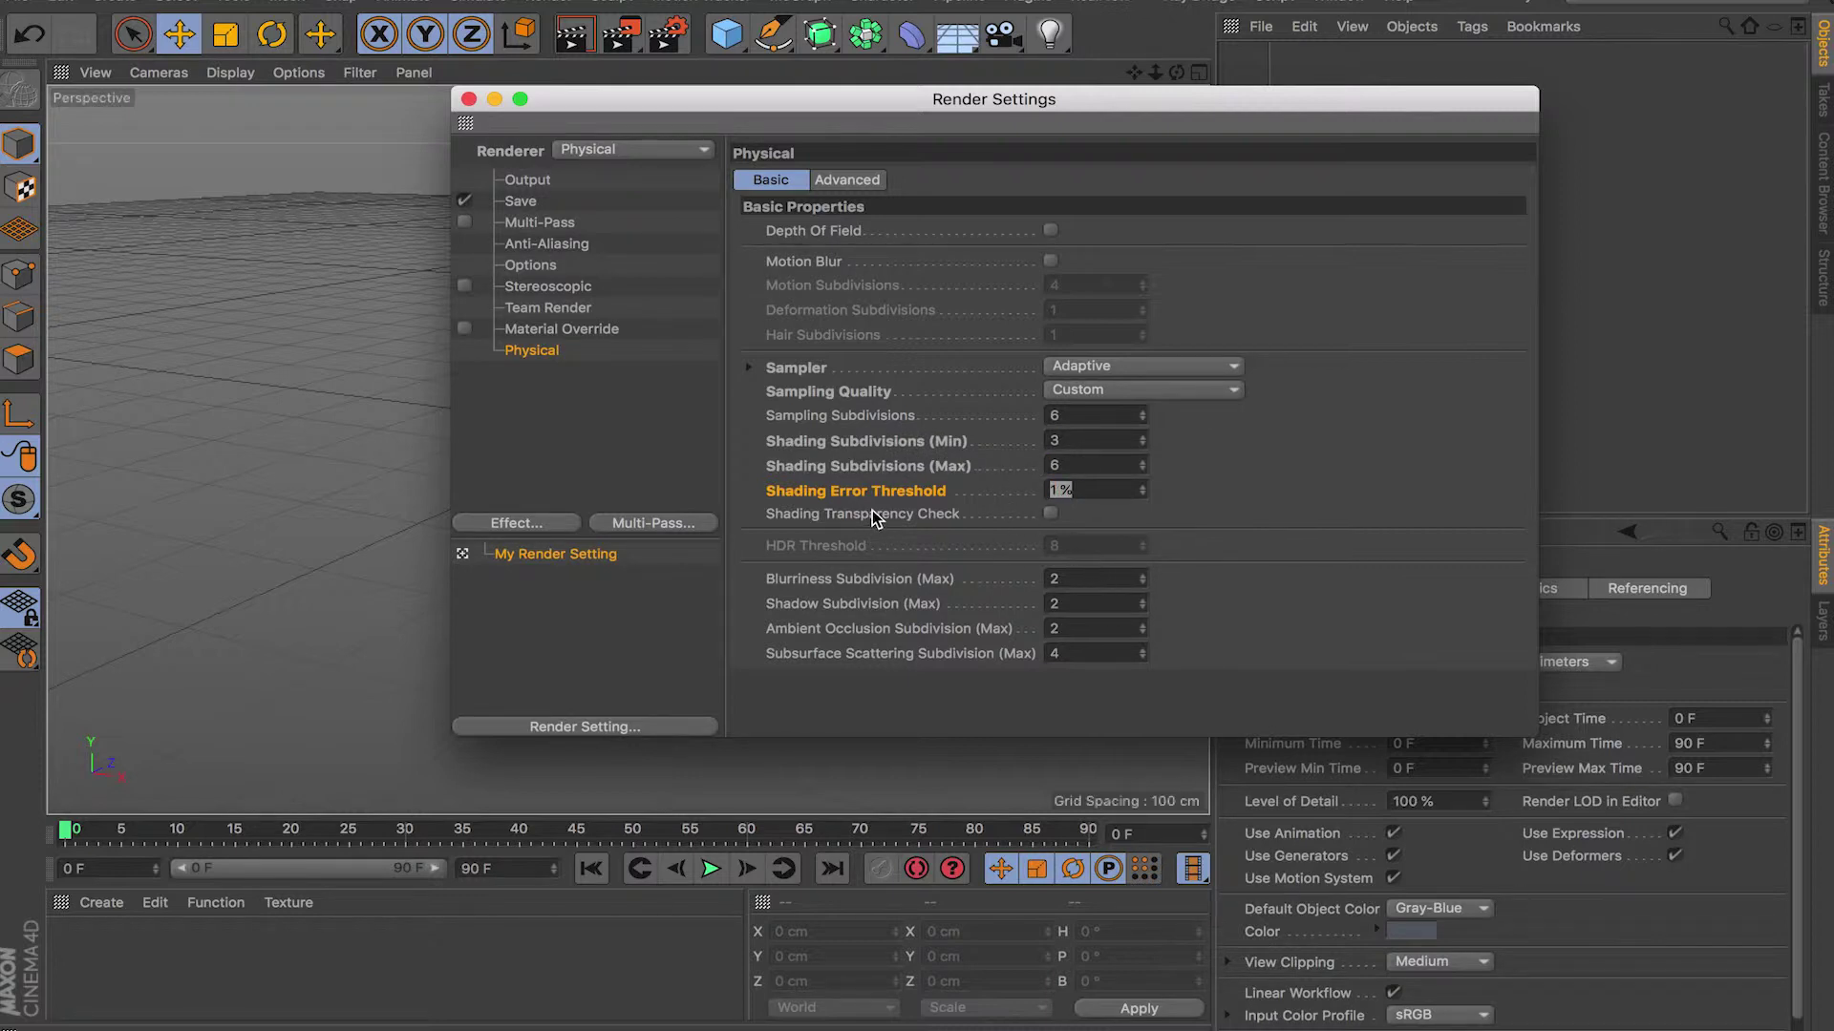
{"action": "type", "text": "5"}
{"action": "left_click", "coordinate": [1069, 466]}
{"action": "double_click", "coordinate": [1074, 416]}
{"action": "type", "text": "4"}
Set the minimum shading subdivisions to 2 and the maximum to 4
{"action": "left_click", "coordinate": [1089, 437]}
{"action": "double_click", "coordinate": [1089, 437]}
{"action": "type", "text": "2"}
{"action": "key", "text": "Tab"}
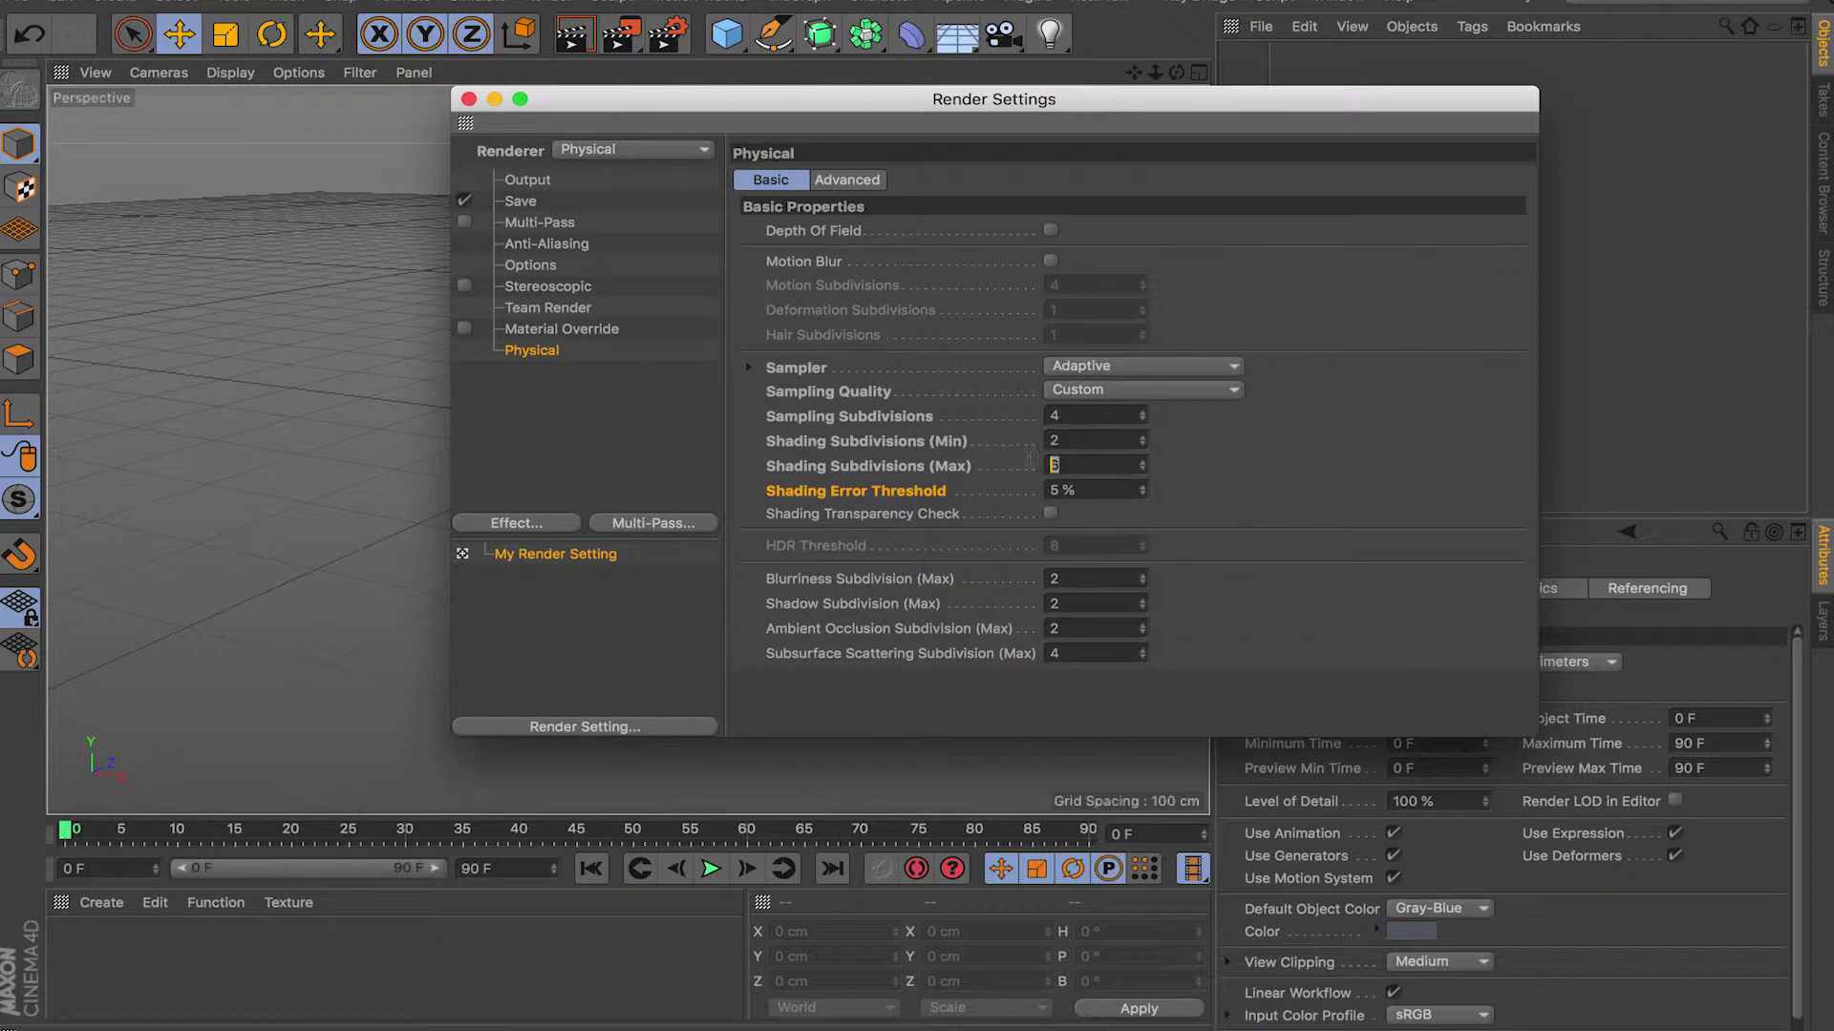
{"action": "type", "text": "4"}
{"action": "left_click", "coordinate": [1087, 442]}
{"action": "double_click", "coordinate": [1093, 489]}
{"action": "left_click", "coordinate": [1089, 490]}
{"action": "key", "text": "shift+Tab"}
Set the sampling subdivisions to 6, with shading subdivisions of 3 minimum and 6 maximum
{"action": "left_click_drag", "start_coordinate": [1104, 96], "coordinate": [1035, 71]}
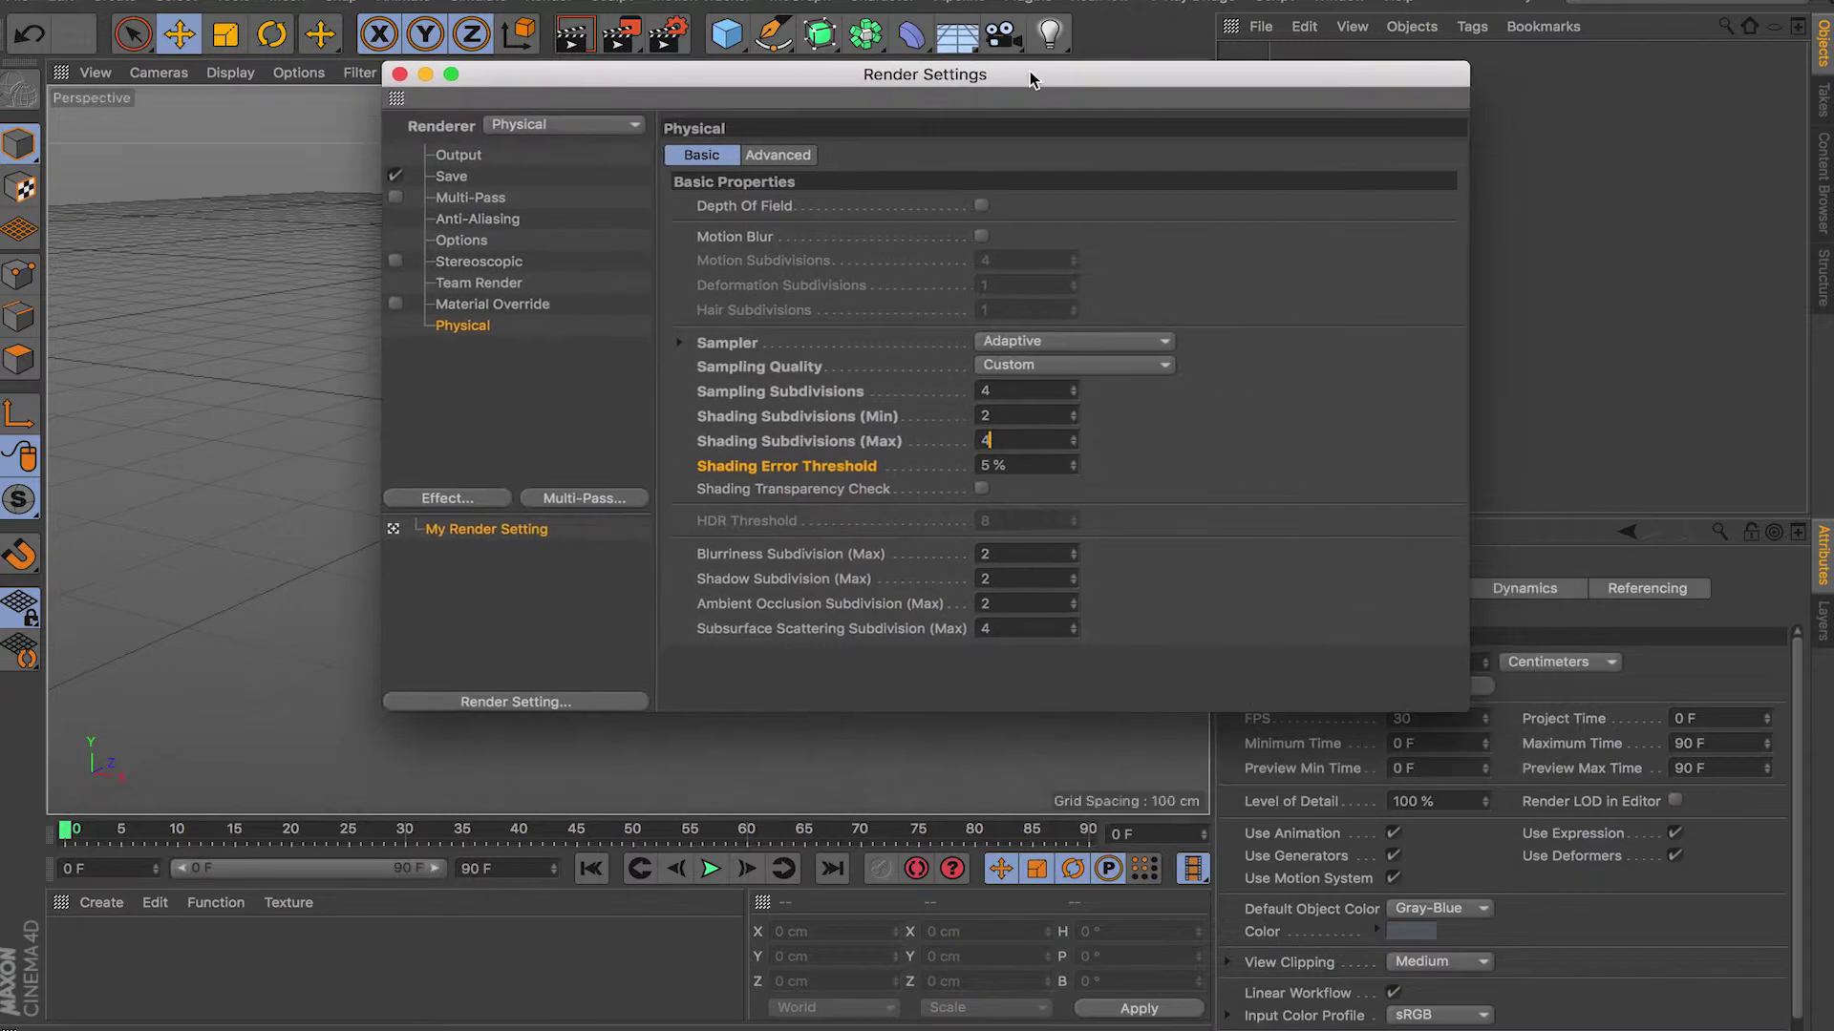
{"action": "double_click", "coordinate": [1035, 396]}
{"action": "type", "text": "6"}
{"action": "key", "text": "Return"}
{"action": "double_click", "coordinate": [1030, 417]}
{"action": "type", "text": "3"}
{"action": "key", "text": "Tab"}
{"action": "type", "text": "6"}
Set the shading error threshold to 8 %
{"action": "left_click", "coordinate": [1023, 420]}
{"action": "double_click", "coordinate": [1018, 466]}
{"action": "left_click", "coordinate": [1035, 465]}
{"action": "key", "text": "Return"}
{"action": "type", "text": "8 %"}
{"action": "double_click", "coordinate": [1017, 390]}
{"action": "left_click", "coordinate": [874, 441]}
{"action": "key", "text": "Return"}
Set the minimum shading subdivisions to 4 and the maximum to 8
{"action": "left_click", "coordinate": [1014, 439]}
{"action": "double_click", "coordinate": [1015, 424]}
{"action": "type", "text": "4"}
{"action": "double_click", "coordinate": [1018, 441]}
{"action": "type", "text": "8"}
{"action": "double_click", "coordinate": [1014, 415]}
{"action": "type", "text": "4"}
{"action": "left_click", "coordinate": [1012, 438]}
Switch the sampling quality to Automatic and set the shading error threshold to 10 %
{"action": "left_click", "coordinate": [1089, 367]}
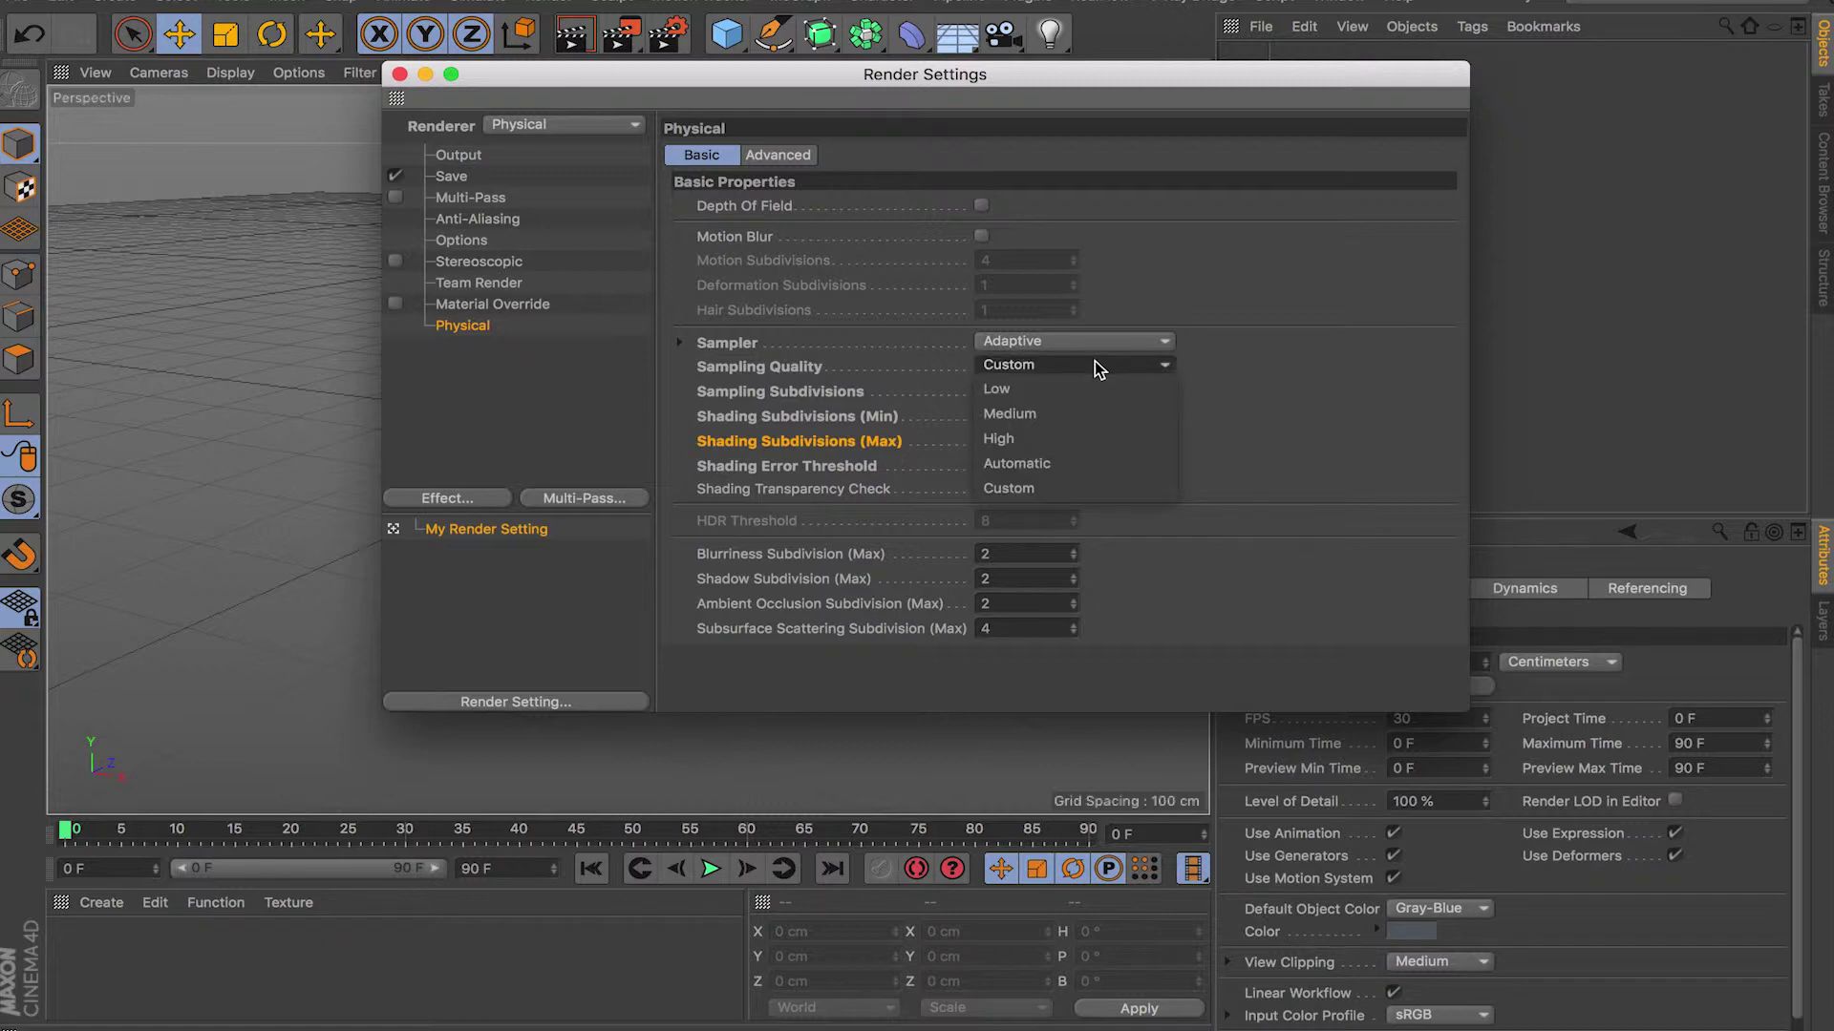
{"action": "left_click", "coordinate": [1077, 463]}
{"action": "left_click_drag", "start_coordinate": [1037, 465], "coordinate": [954, 463]}
{"action": "type", "text": "8"}
{"action": "type", "text": "10"}
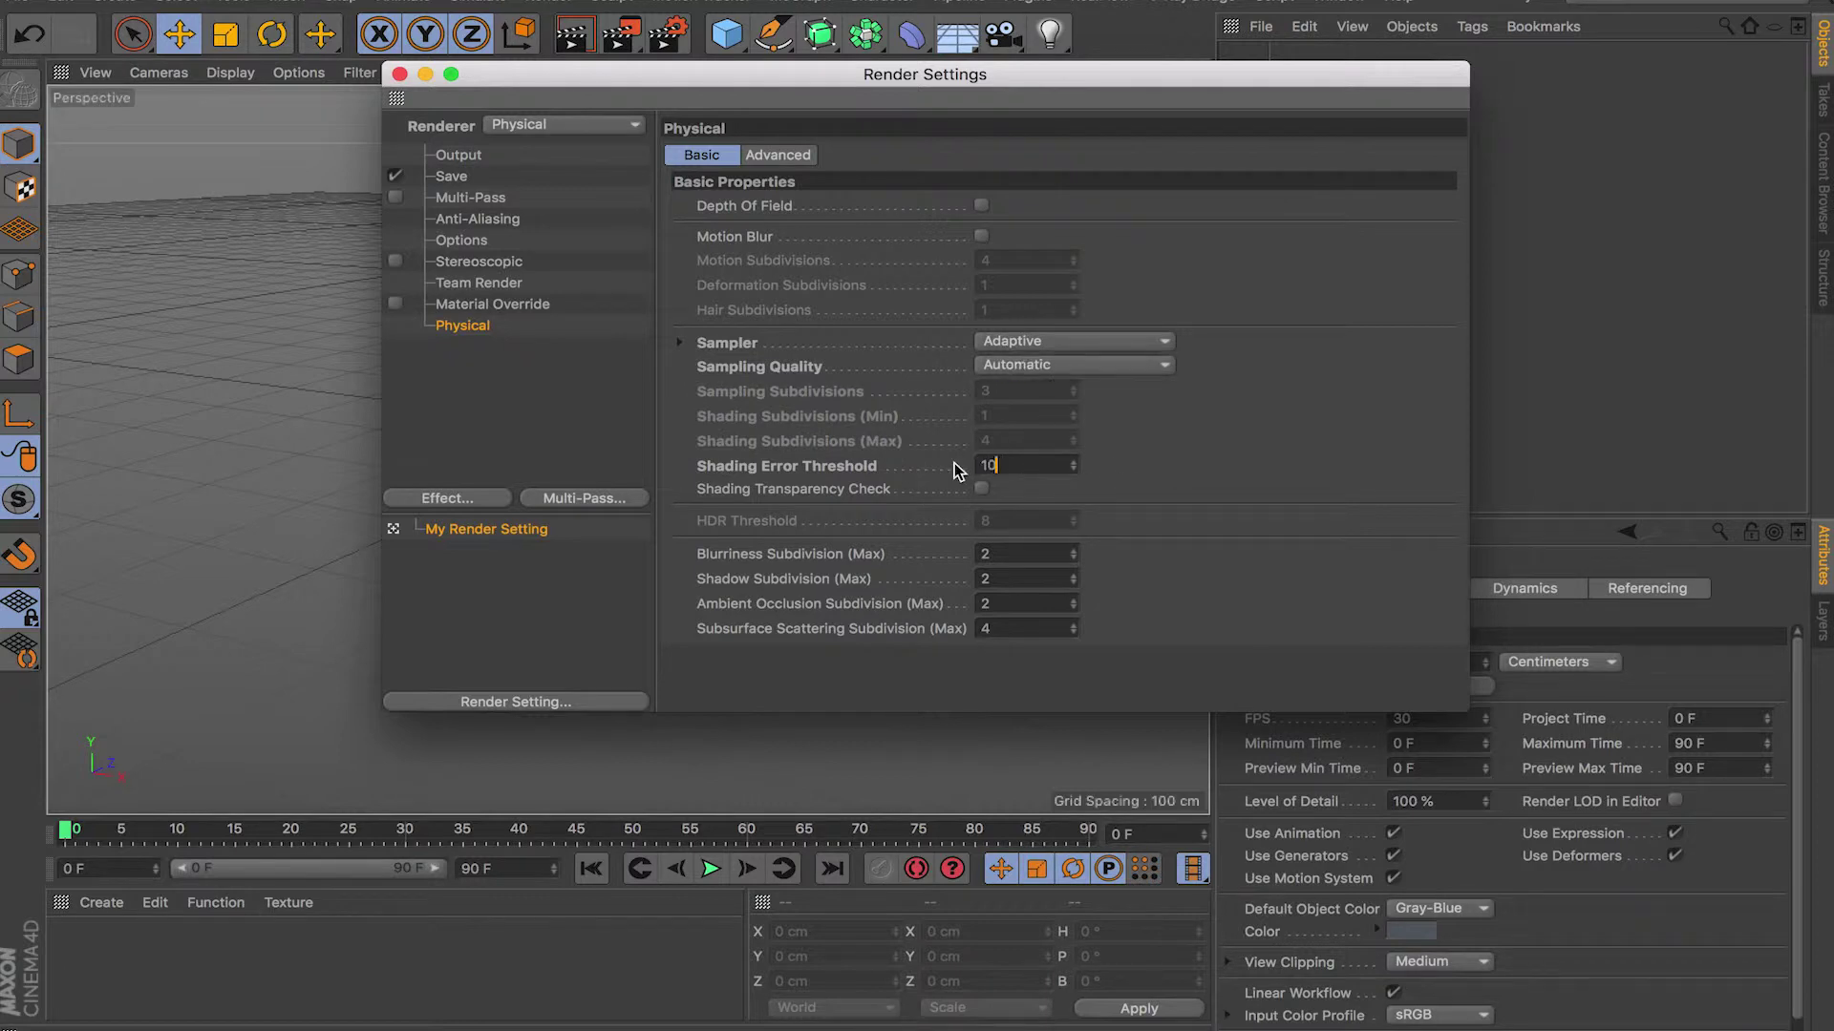
{"action": "left_click", "coordinate": [1017, 552]}
Set the maximum blurriness subdivision to 0 and the maximum shadow subdivision to 4
{"action": "left_click_drag", "start_coordinate": [1052, 79], "coordinate": [1093, 44]}
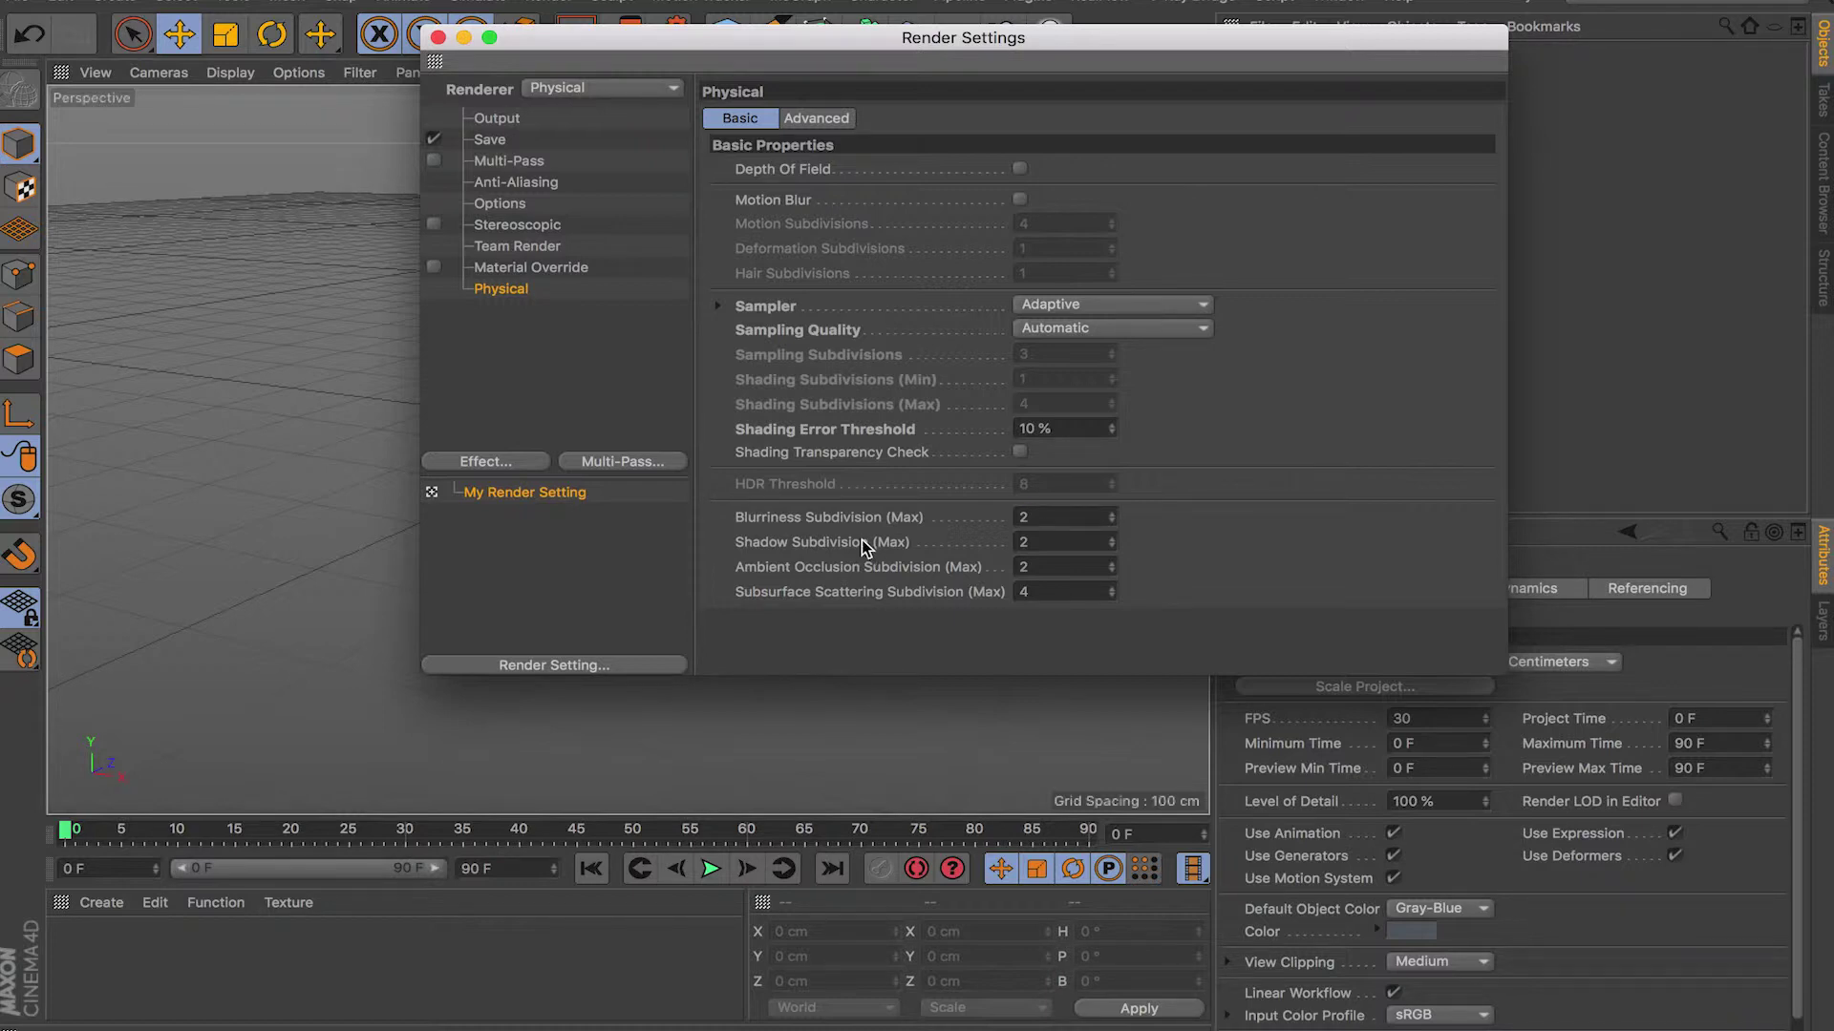
{"action": "double_click", "coordinate": [1047, 516]}
{"action": "type", "text": "4"}
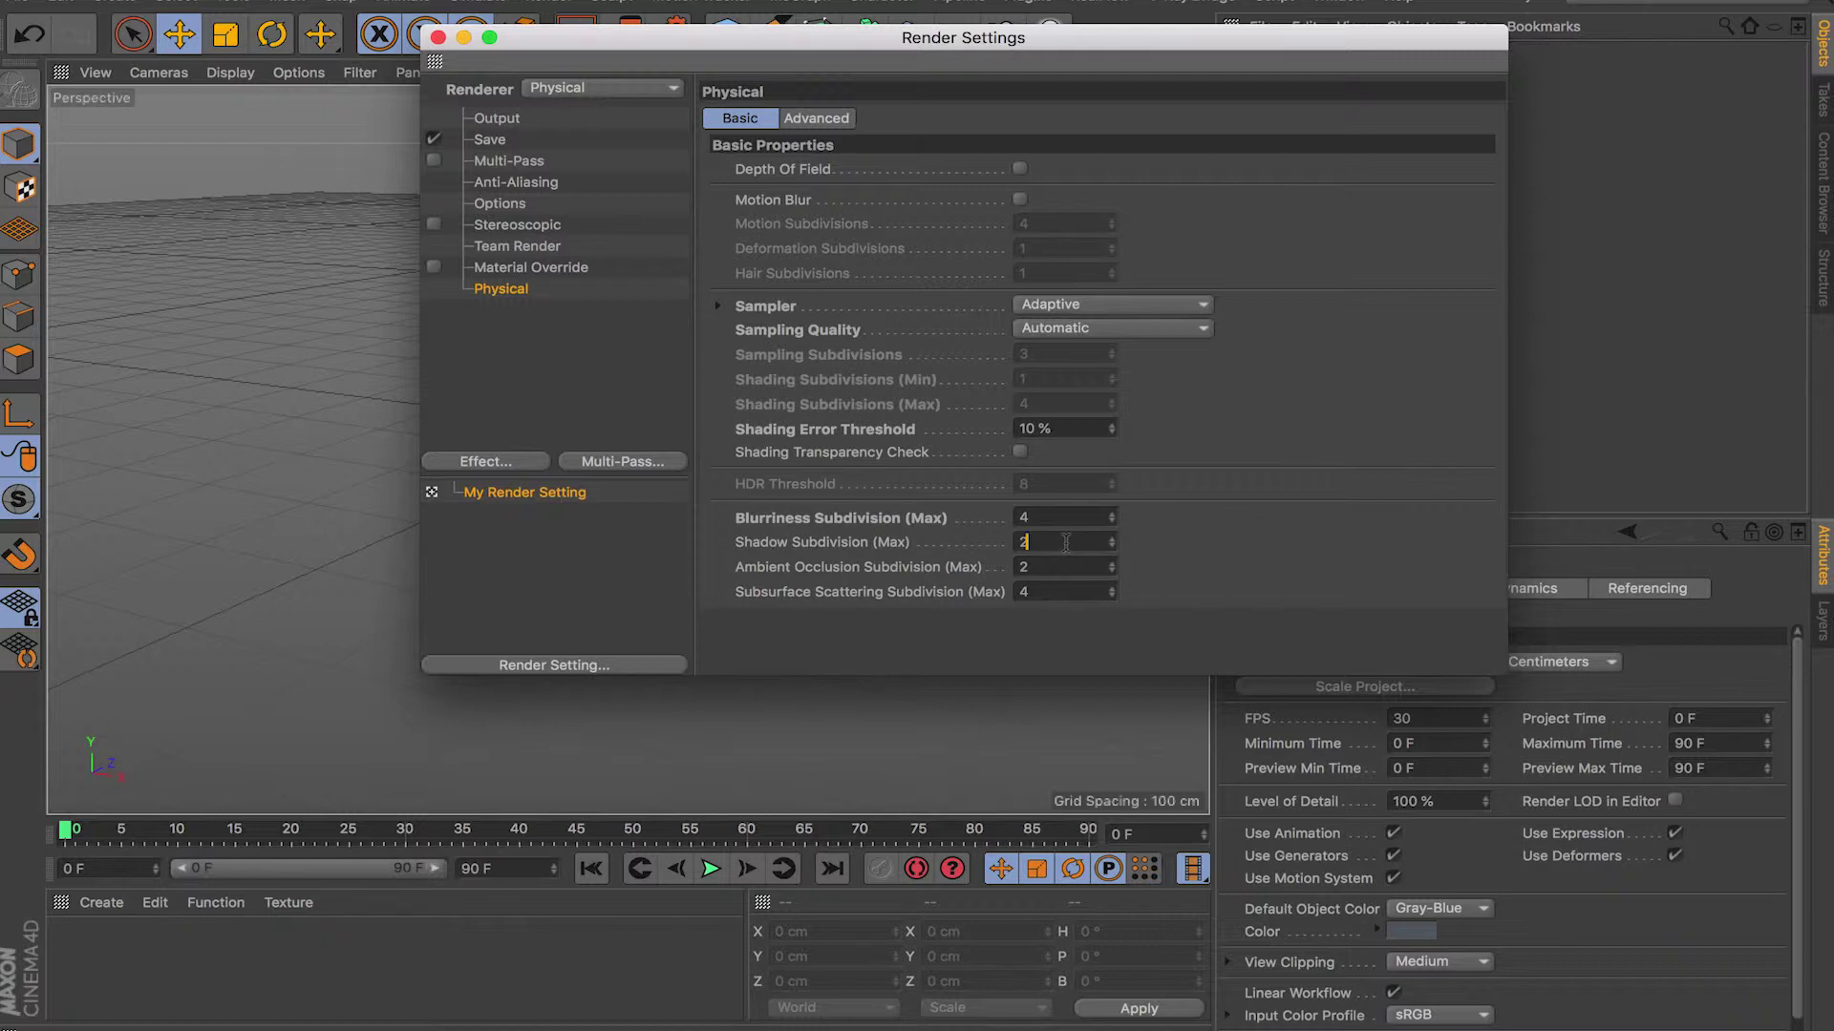
{"action": "double_click", "coordinate": [1046, 536]}
{"action": "type", "text": "0"}
{"action": "key", "text": "Return"}
{"action": "type", "text": "3"}
{"action": "type", "text": "4"}
{"action": "left_click", "coordinate": [1042, 517]}
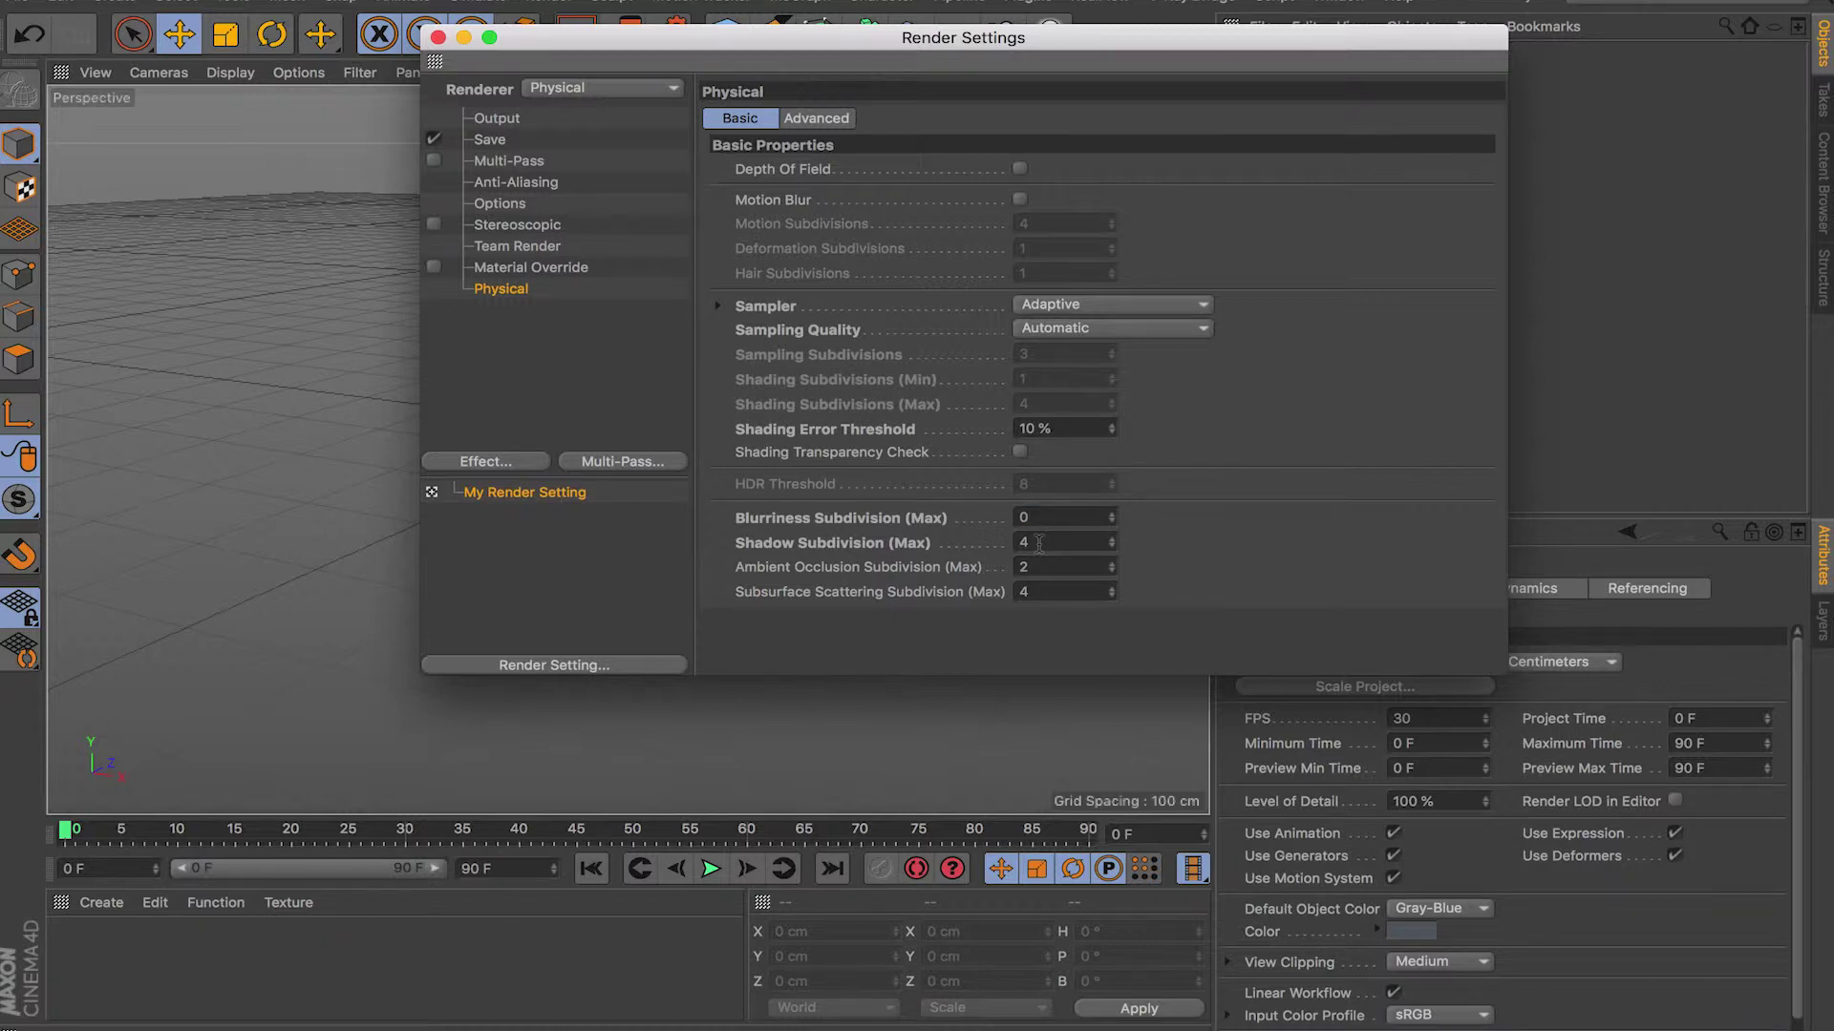
Add the Ambient Occlusion effect to the render settings
{"action": "left_click_drag", "start_coordinate": [871, 569], "coordinate": [908, 578]}
{"action": "left_click", "coordinate": [1029, 542]}
{"action": "left_click", "coordinate": [492, 459]}
{"action": "left_click", "coordinate": [680, 609]}
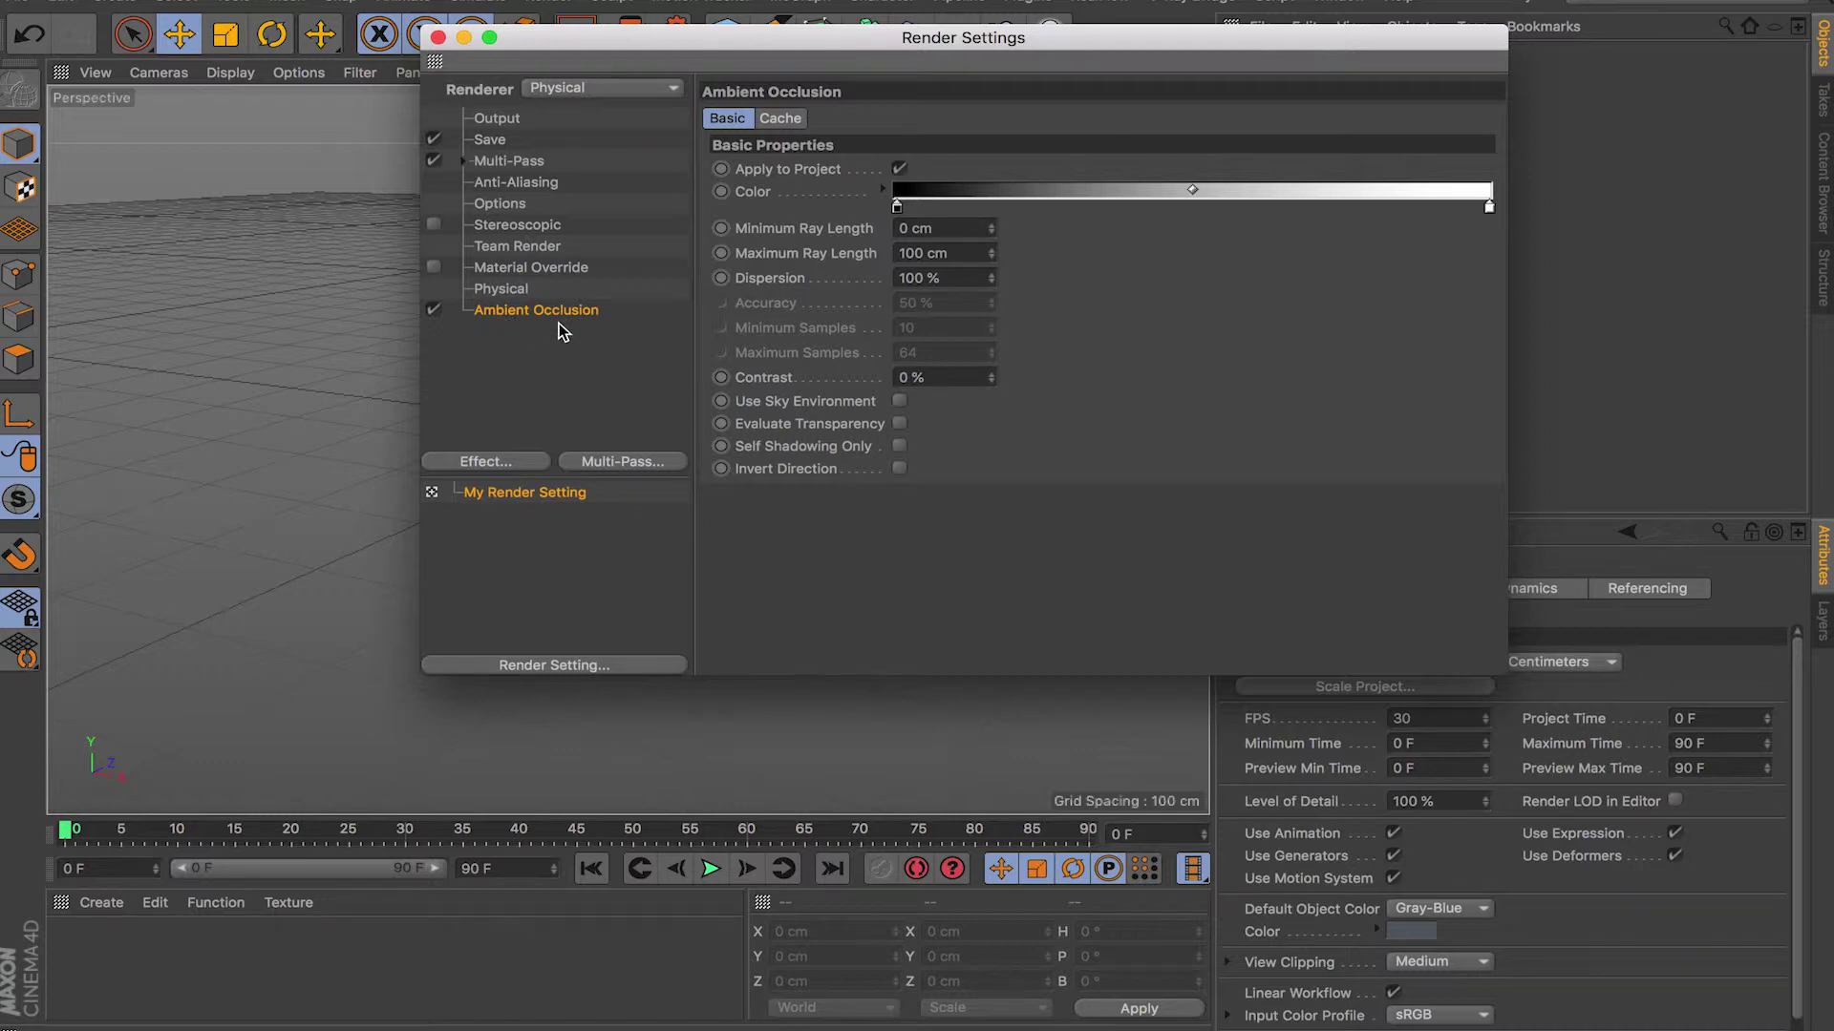
Return to the Physical settings and set the maximum ambient occlusion subdivision to 4
{"action": "left_click", "coordinate": [500, 288]}
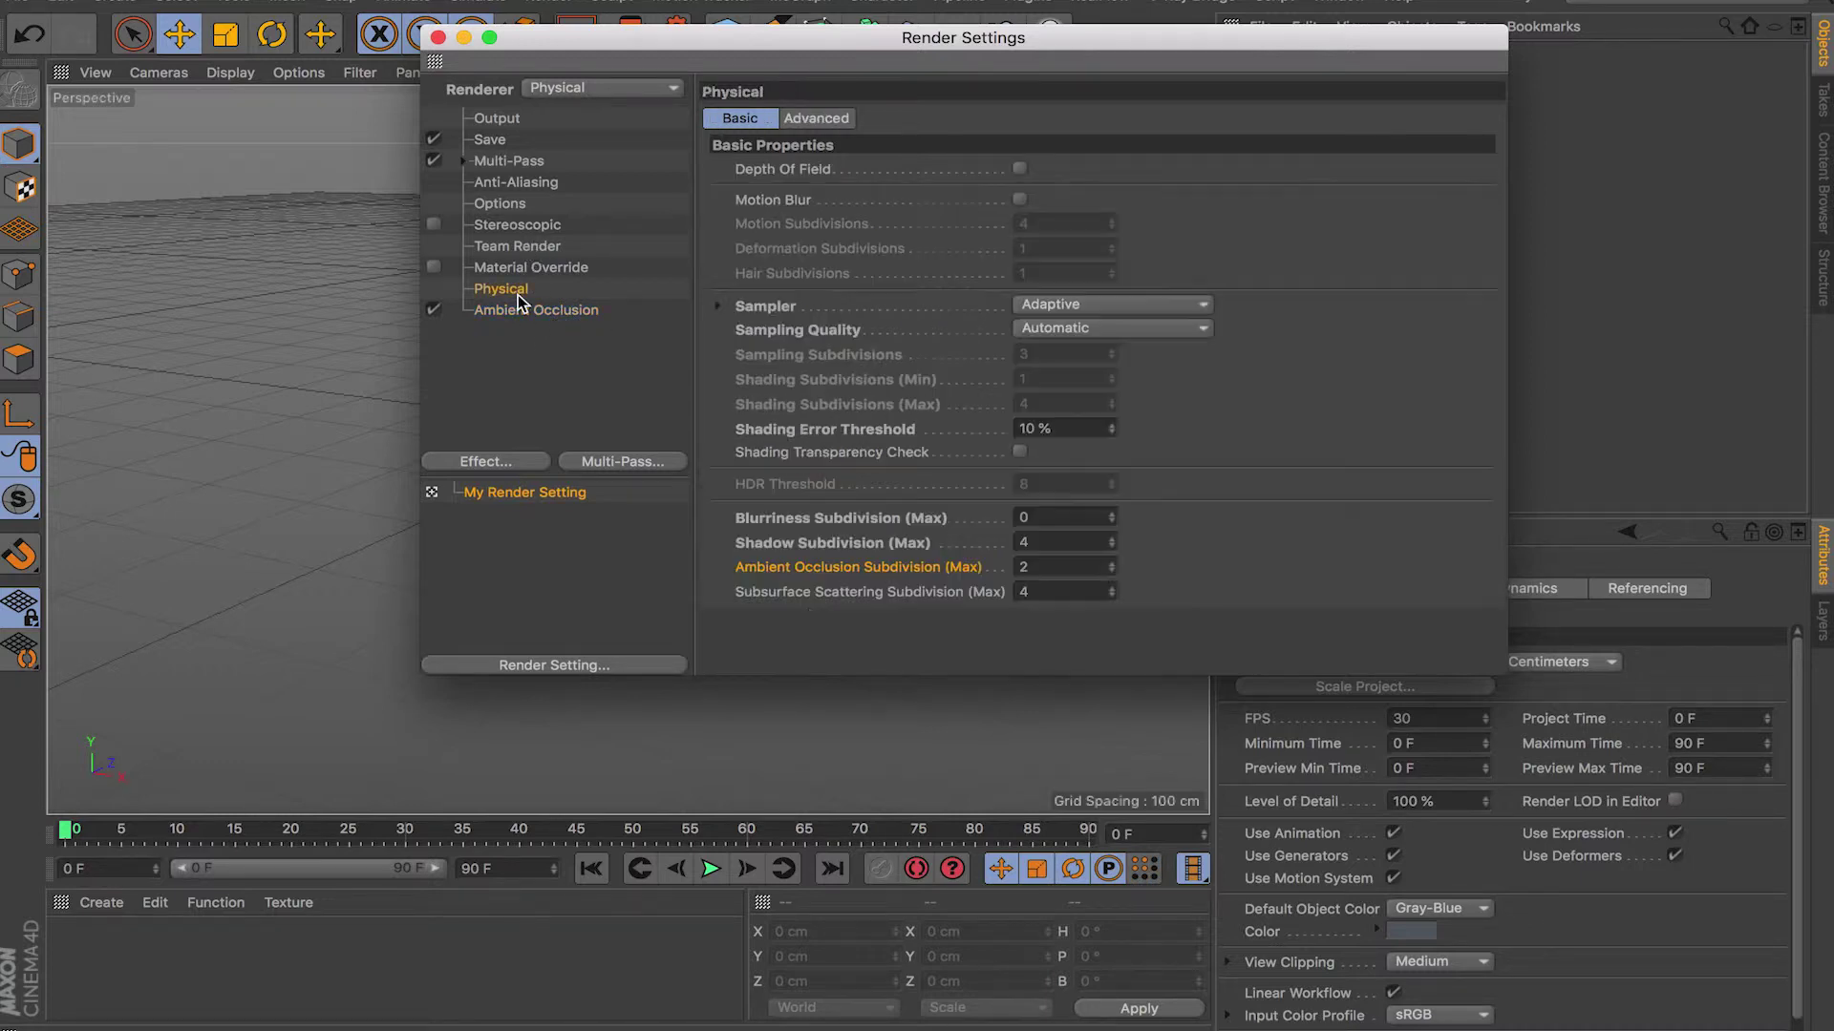
{"action": "double_click", "coordinate": [1049, 573]}
{"action": "type", "text": "4"}
{"action": "left_click", "coordinate": [1041, 542]}
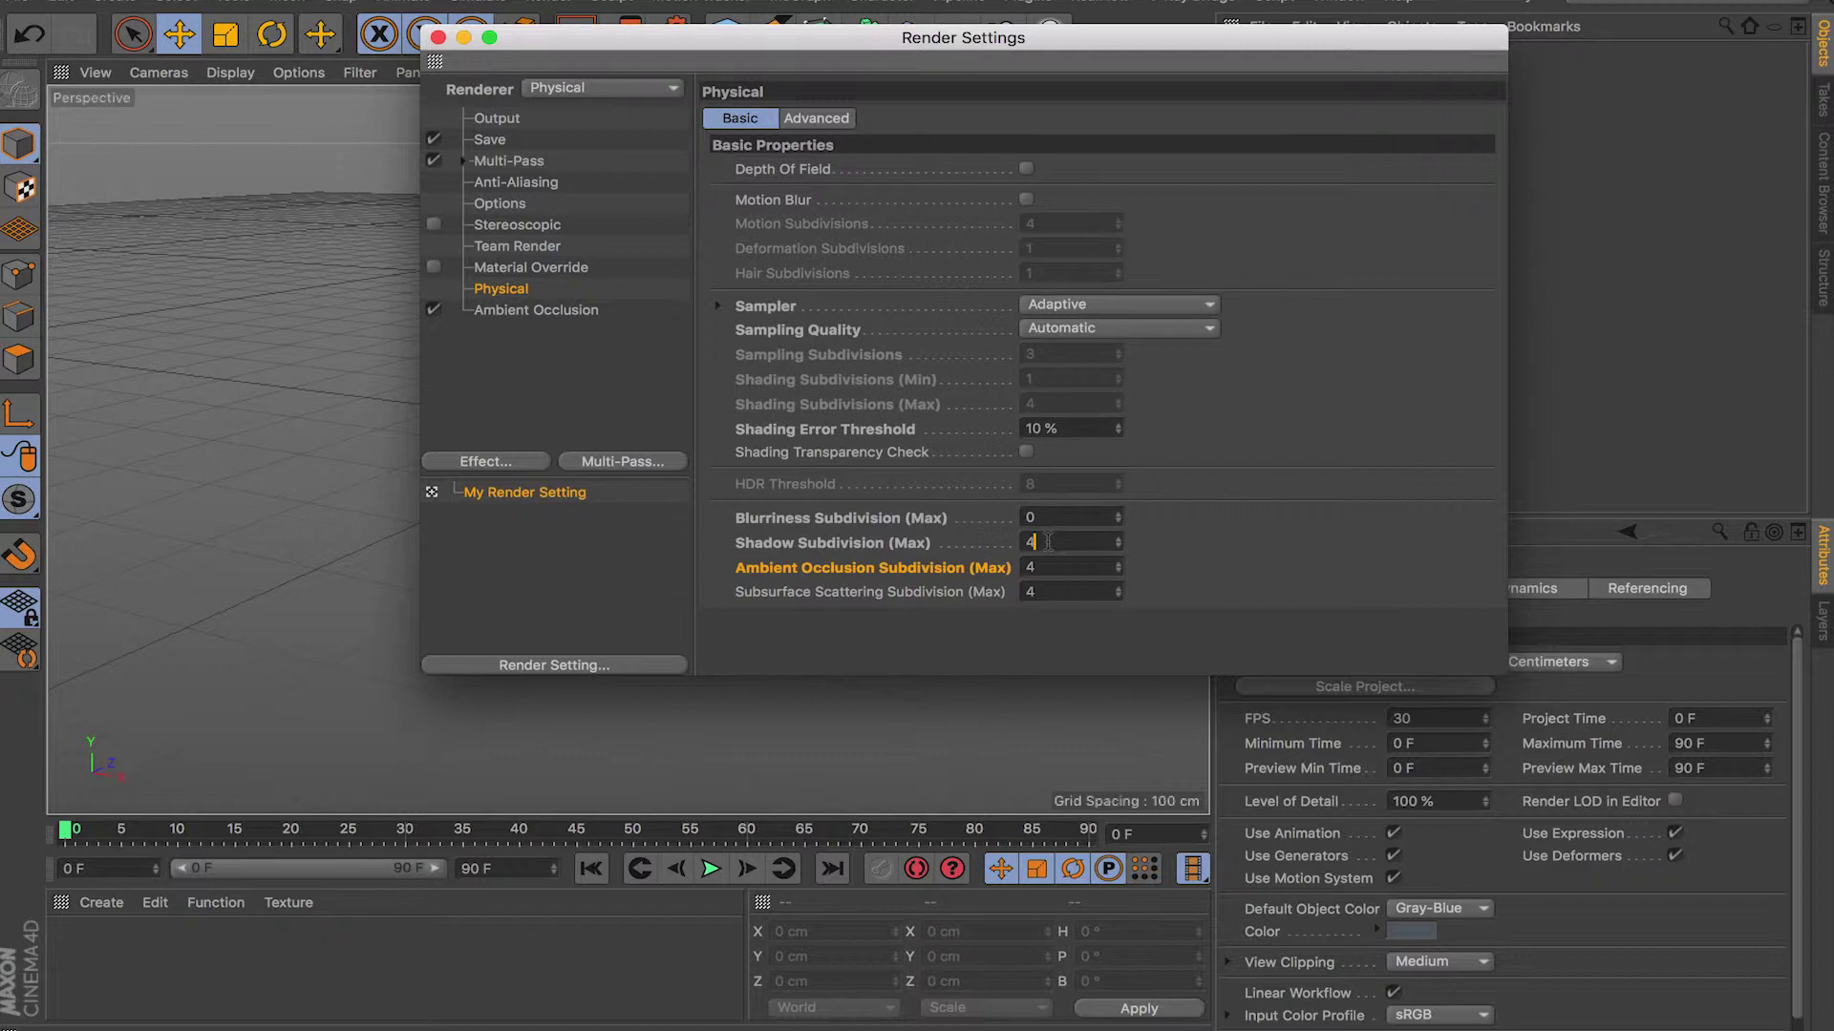
{"action": "left_click", "coordinate": [1064, 589]}
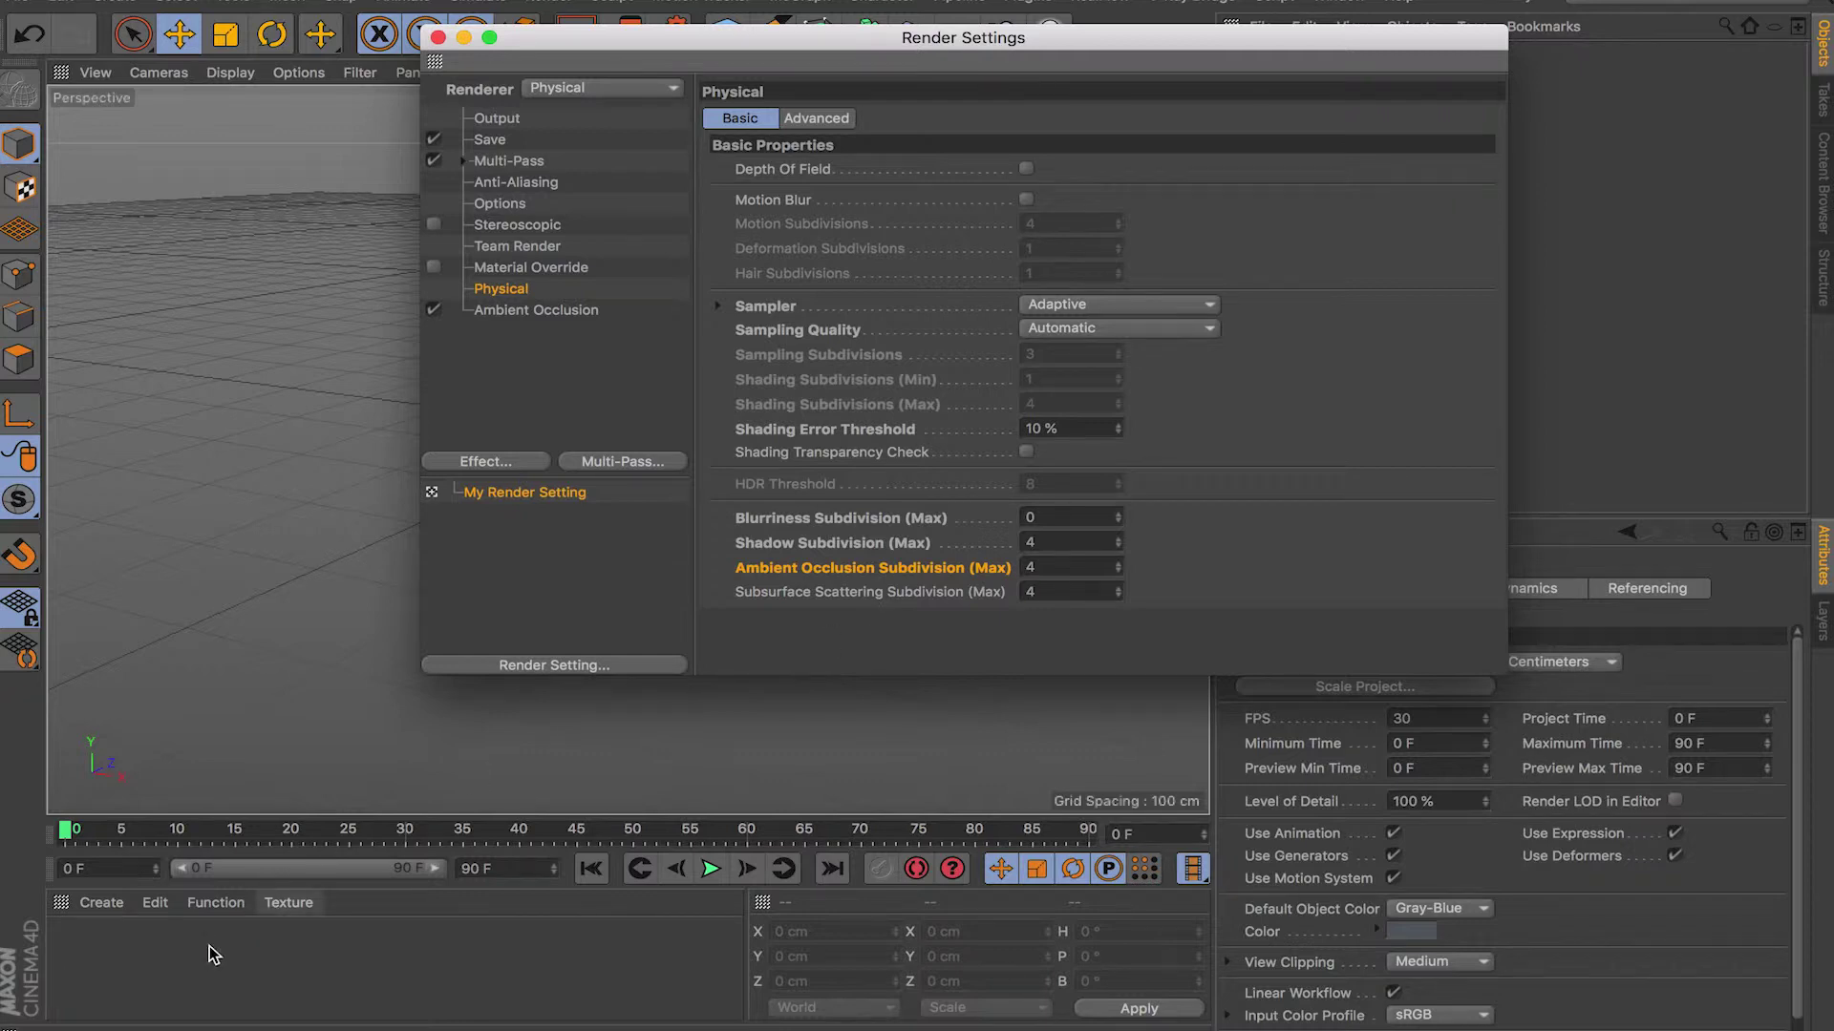
Create a new material, load the Subsurface Scattering shader as its color texture, and close the material's editor
{"action": "left_click", "coordinate": [140, 947]}
{"action": "double_click", "coordinate": [119, 964]}
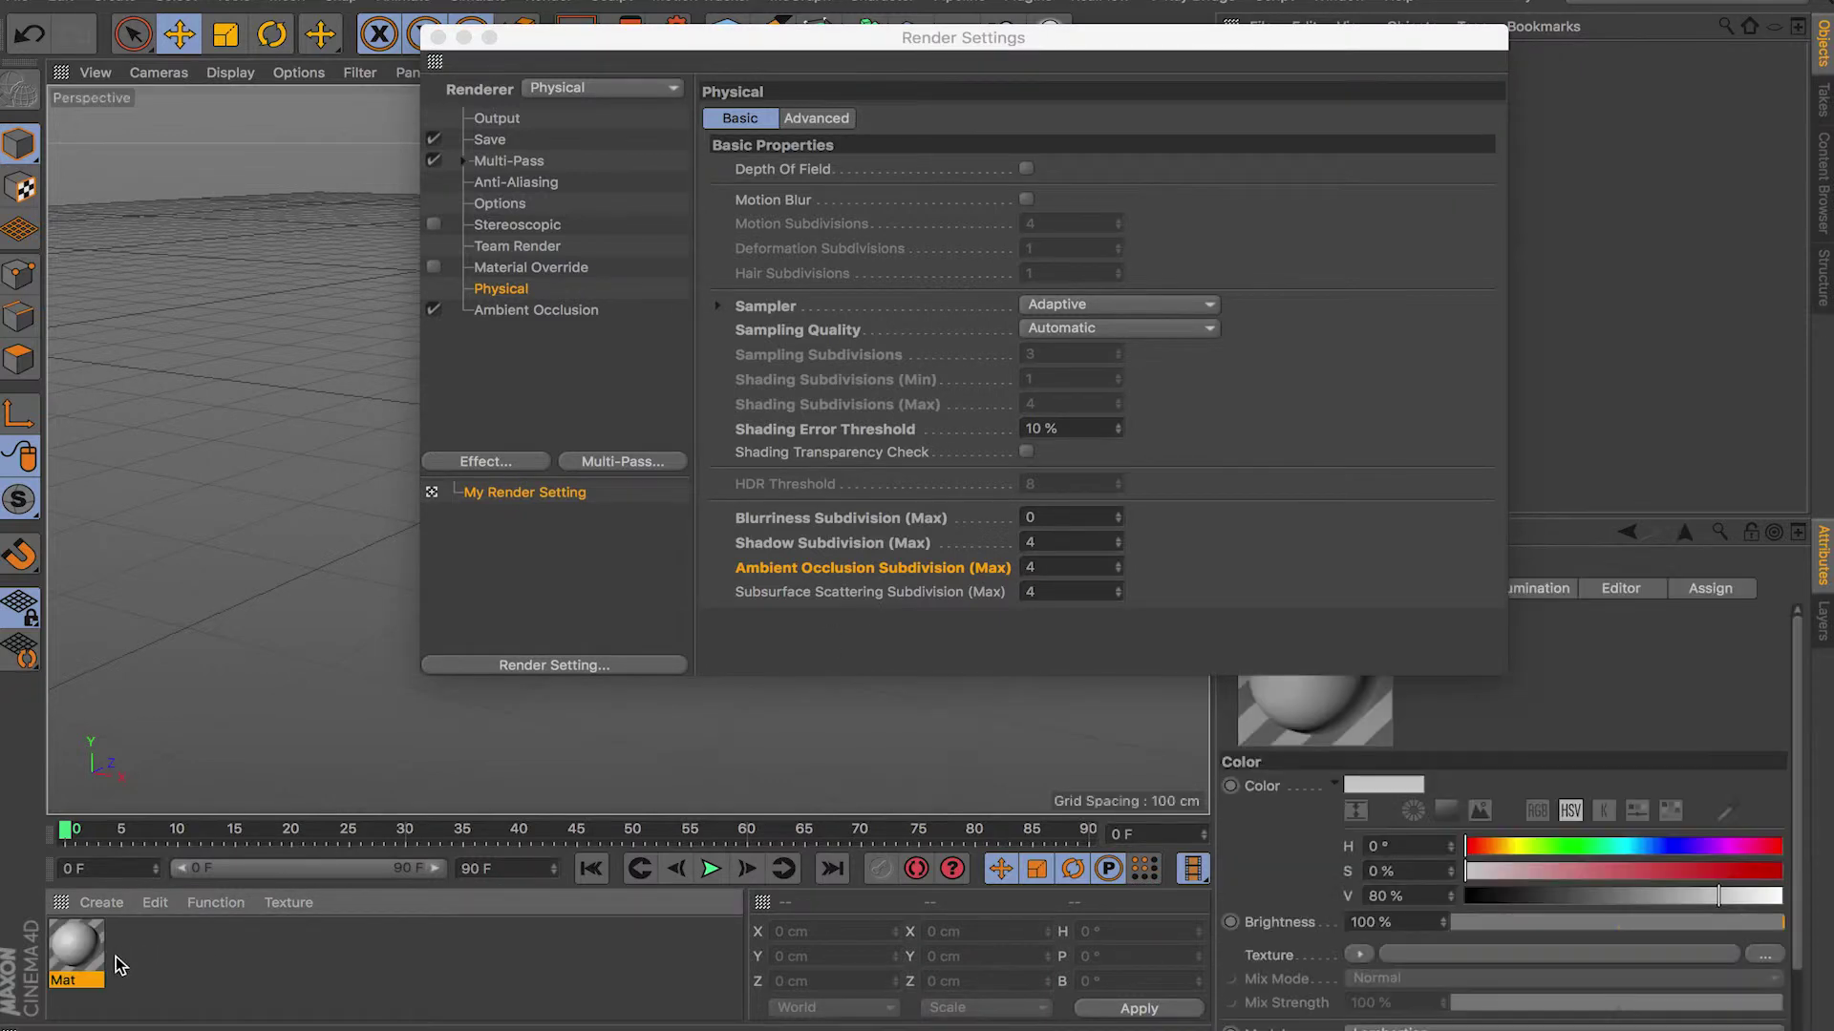
{"action": "double_click", "coordinate": [84, 959]}
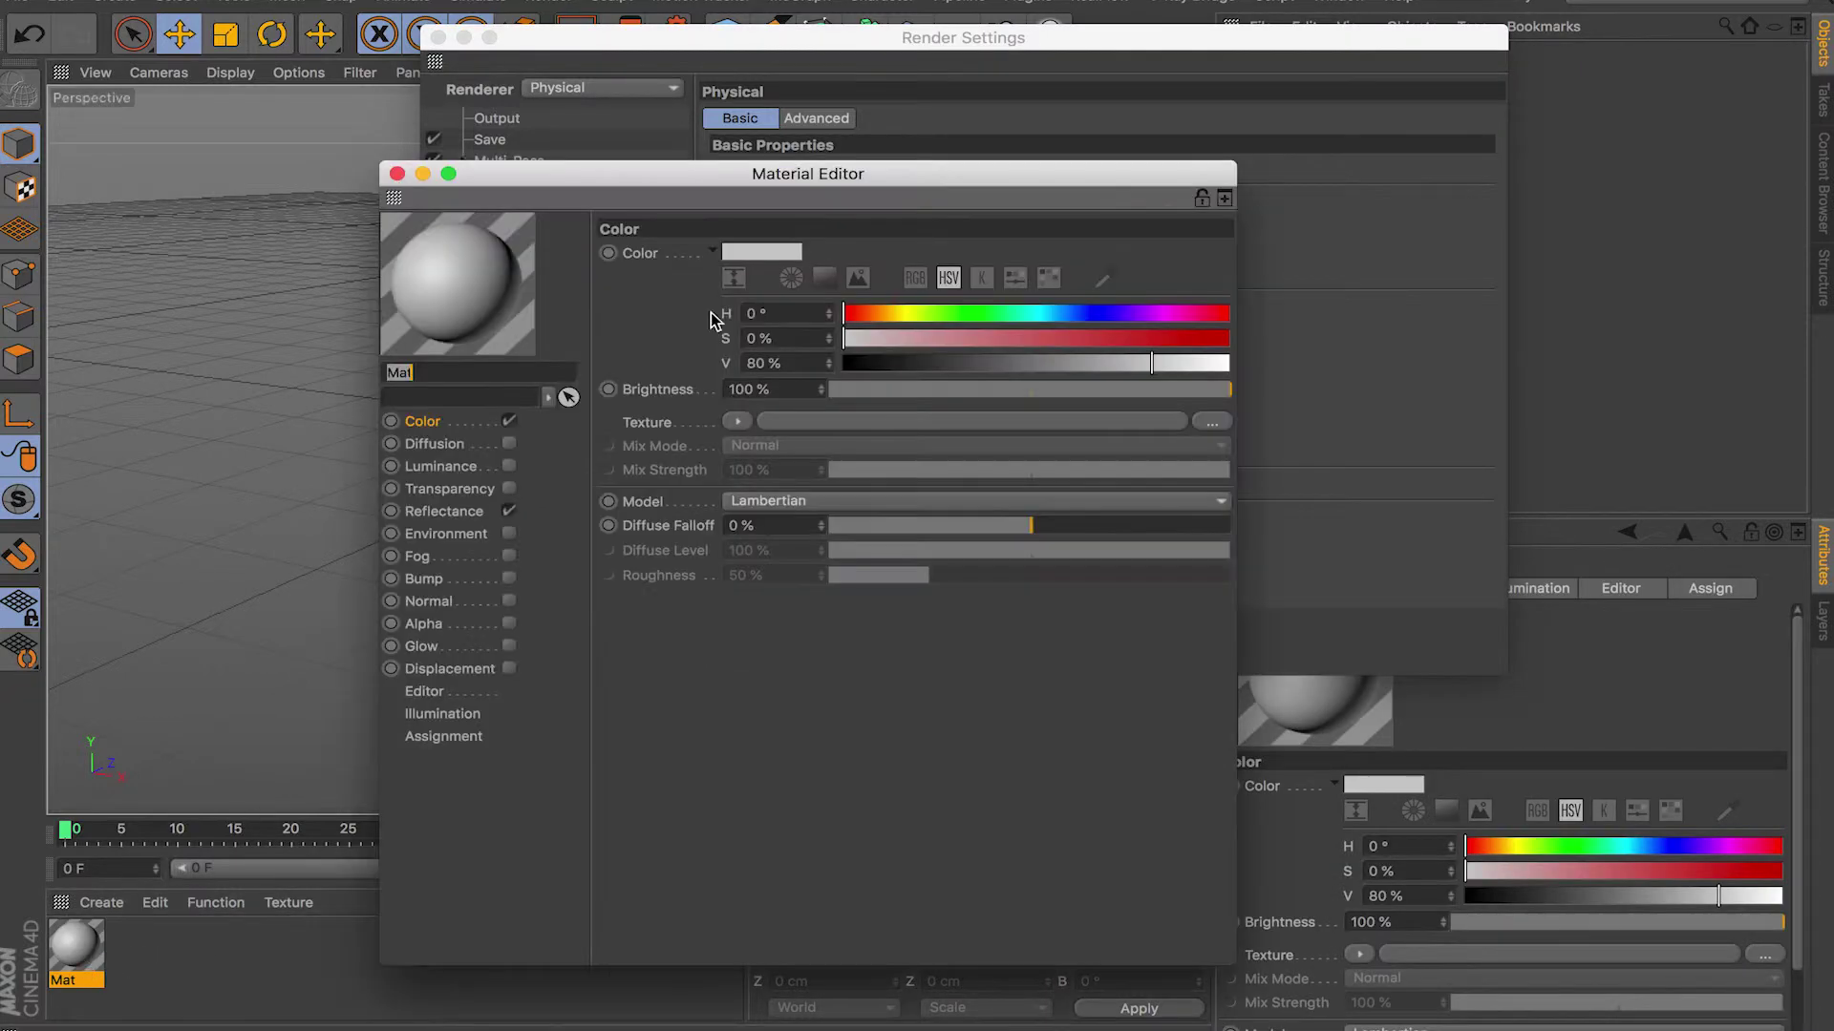
{"action": "left_click", "coordinate": [731, 422]}
{"action": "mouse_move", "coordinate": [835, 904]}
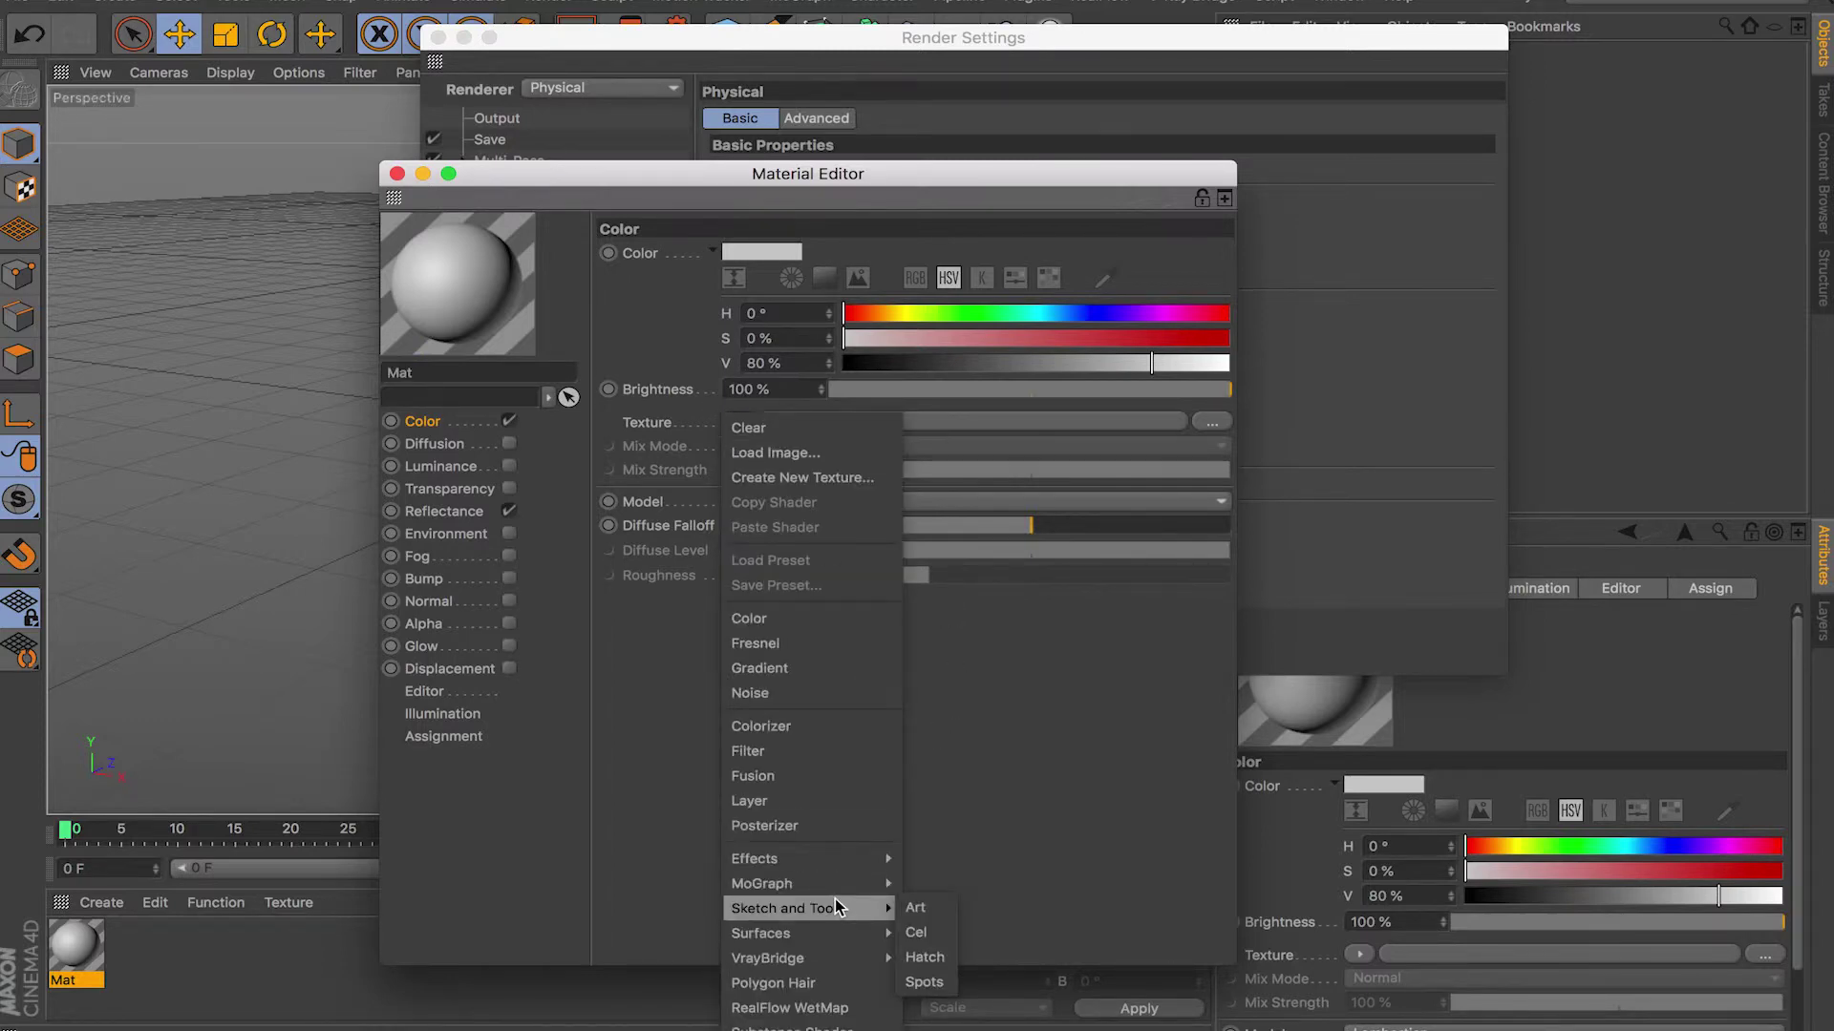
{"action": "mouse_move", "coordinate": [827, 862]}
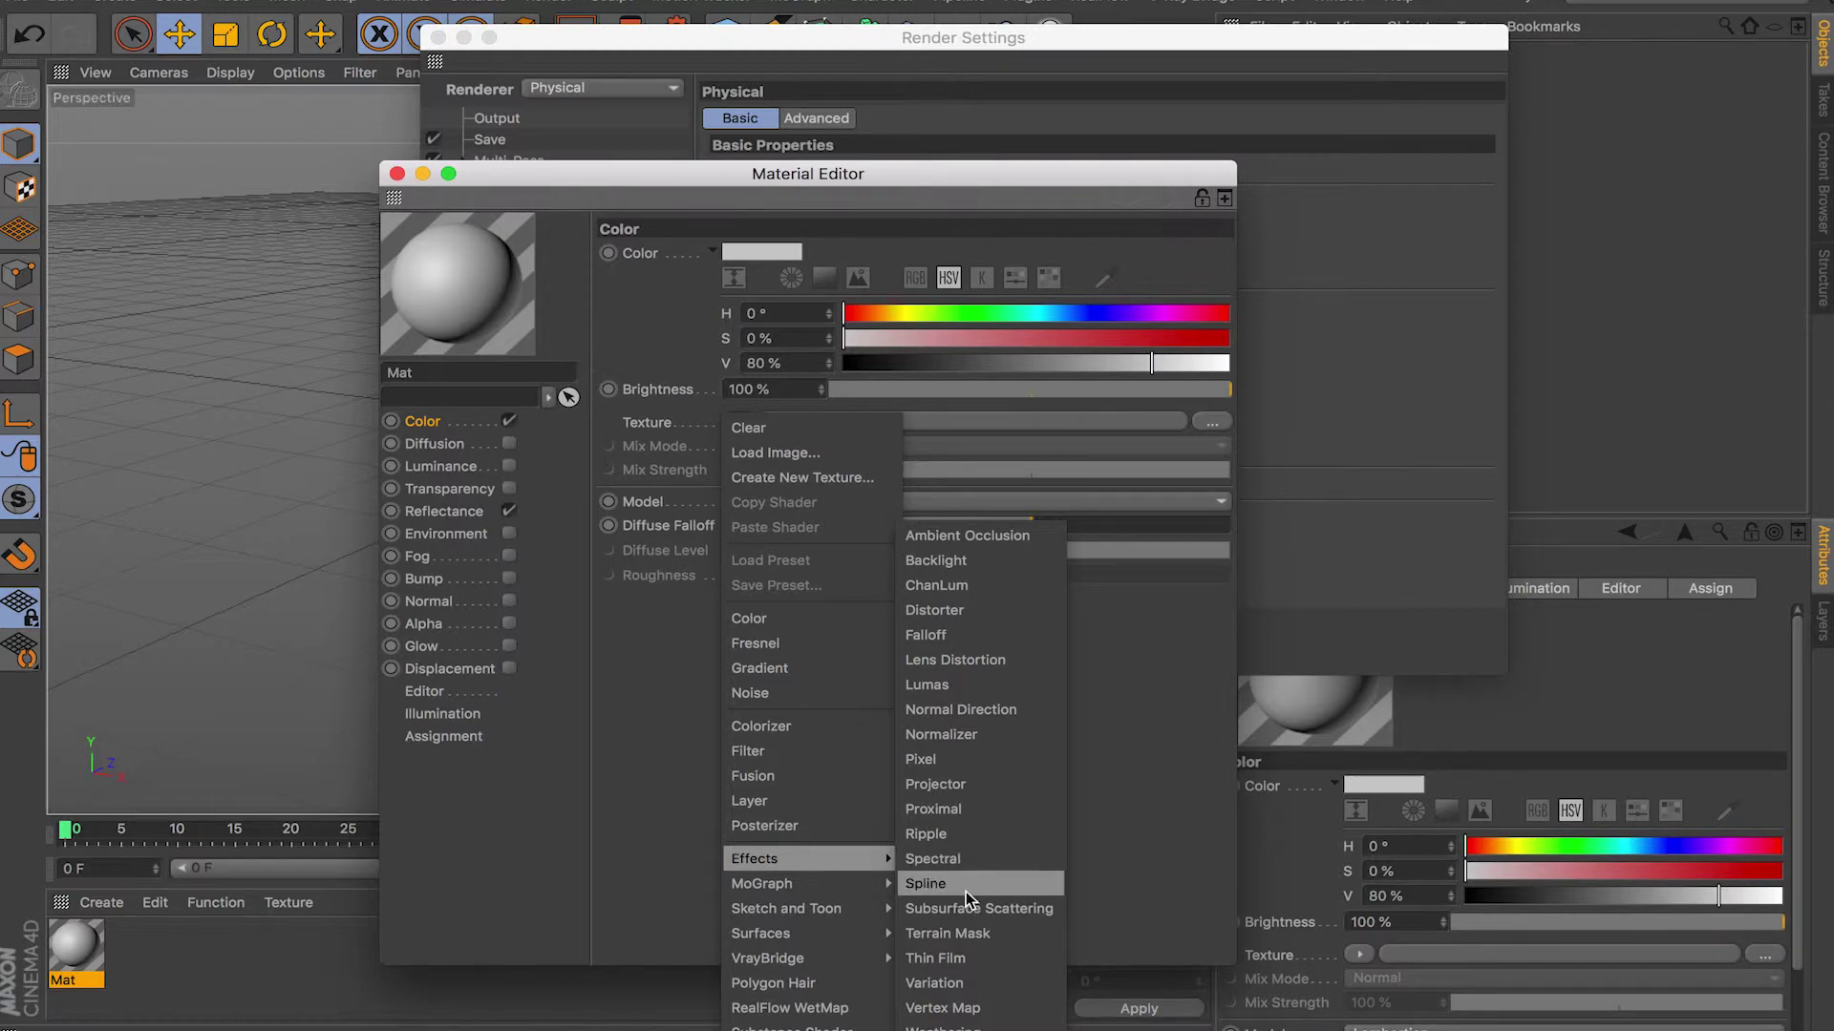
{"action": "left_click", "coordinate": [993, 908]}
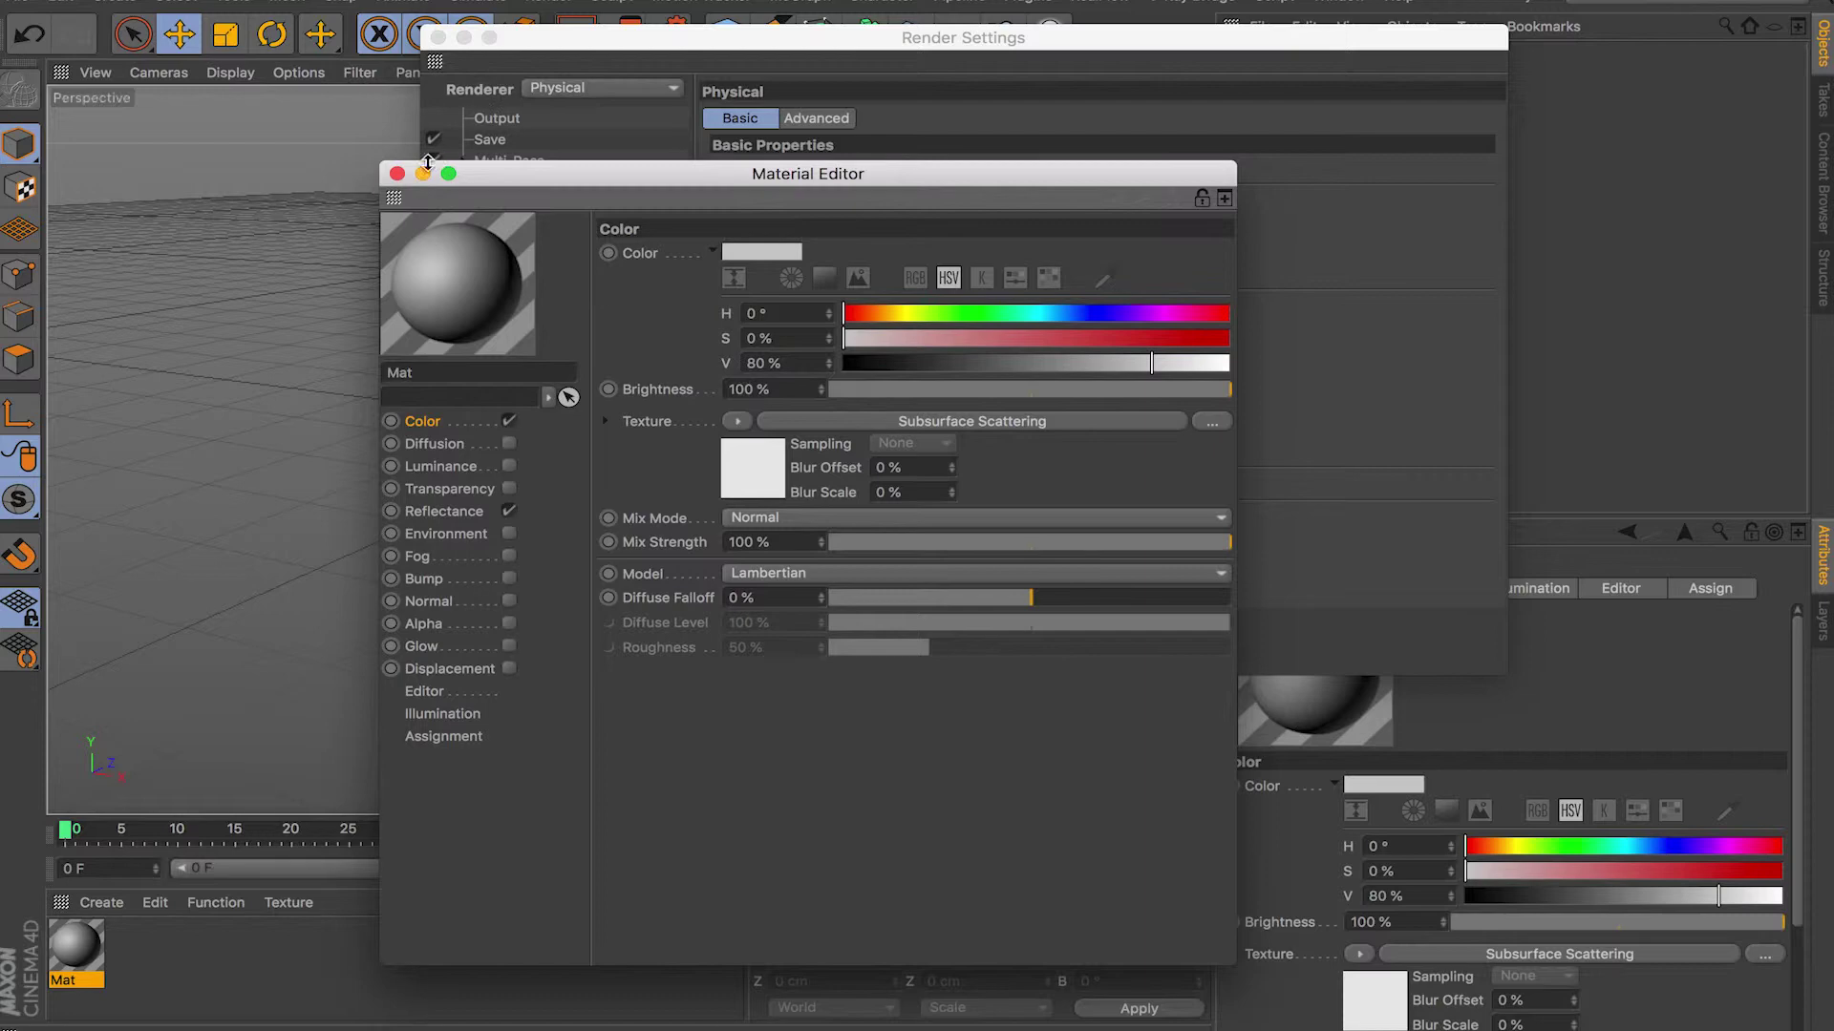
{"action": "left_click", "coordinate": [397, 174]}
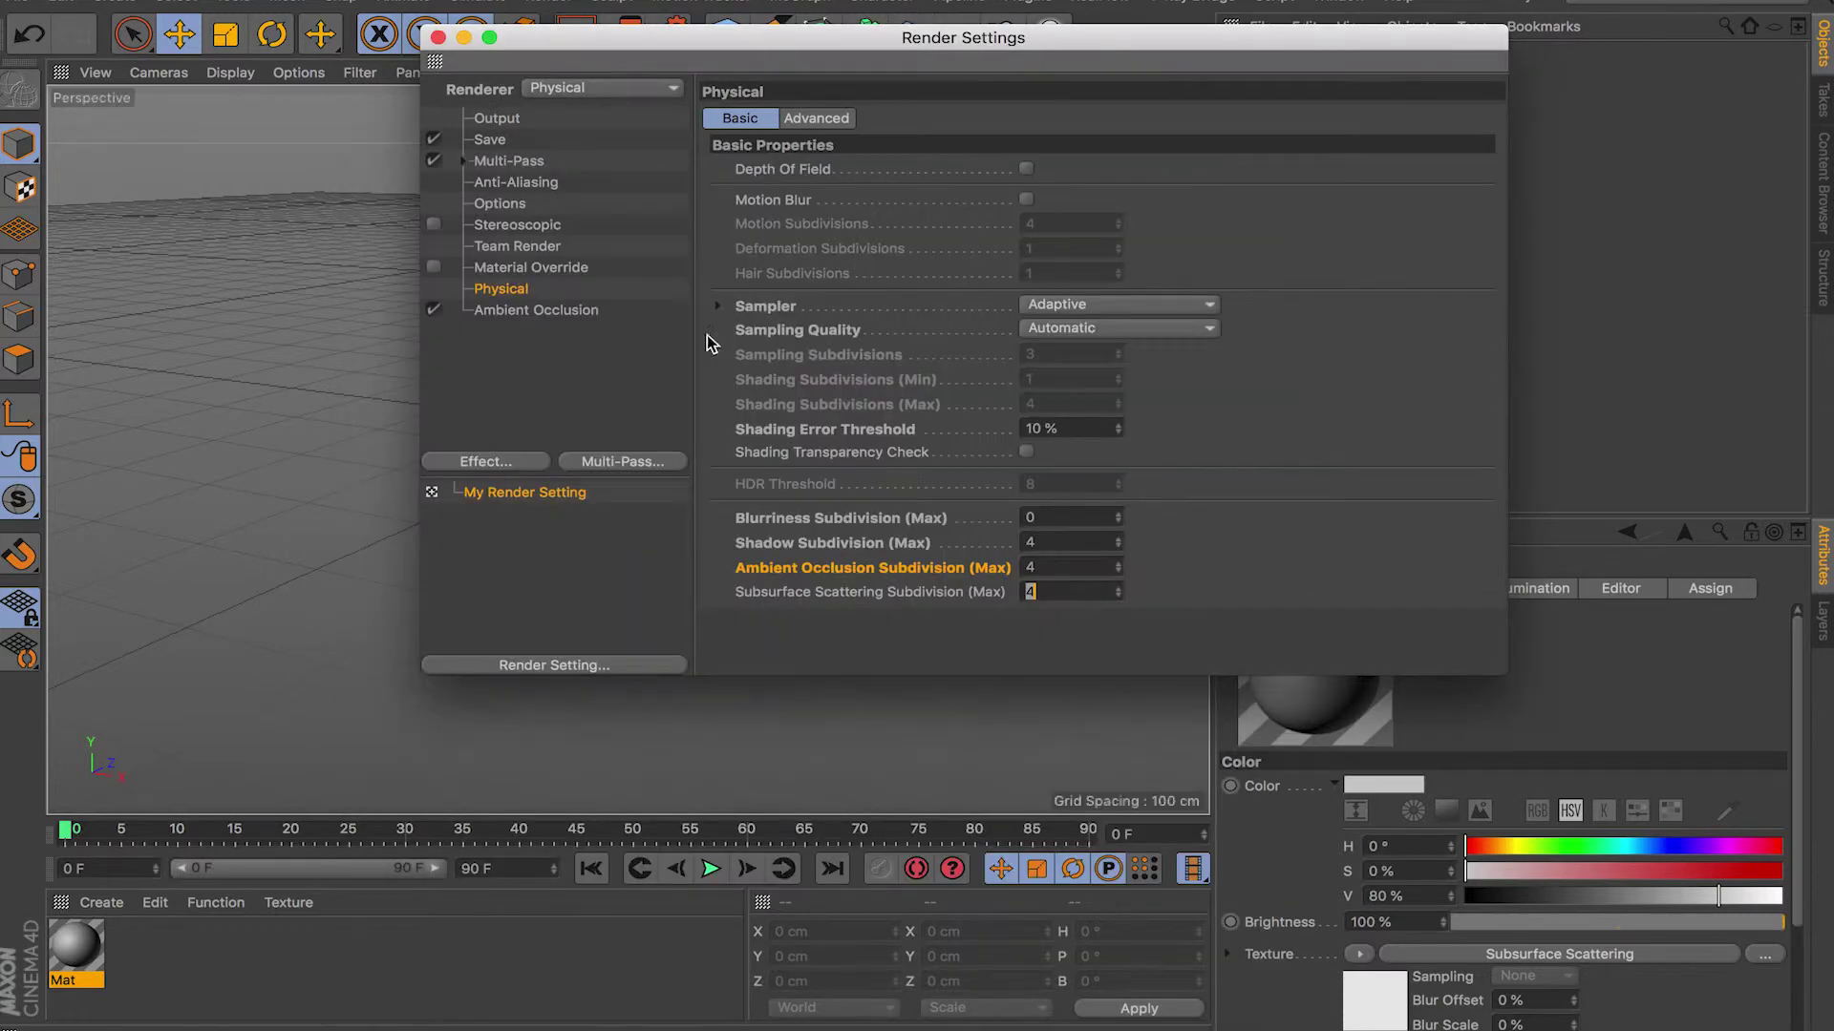
Examine the Team Render, Options, Anti-Aliasing and Stereoscopic render settings
{"action": "left_click", "coordinate": [1073, 594]}
{"action": "key", "text": "Return"}
{"action": "left_click", "coordinate": [1068, 567]}
{"action": "left_click", "coordinate": [530, 245]}
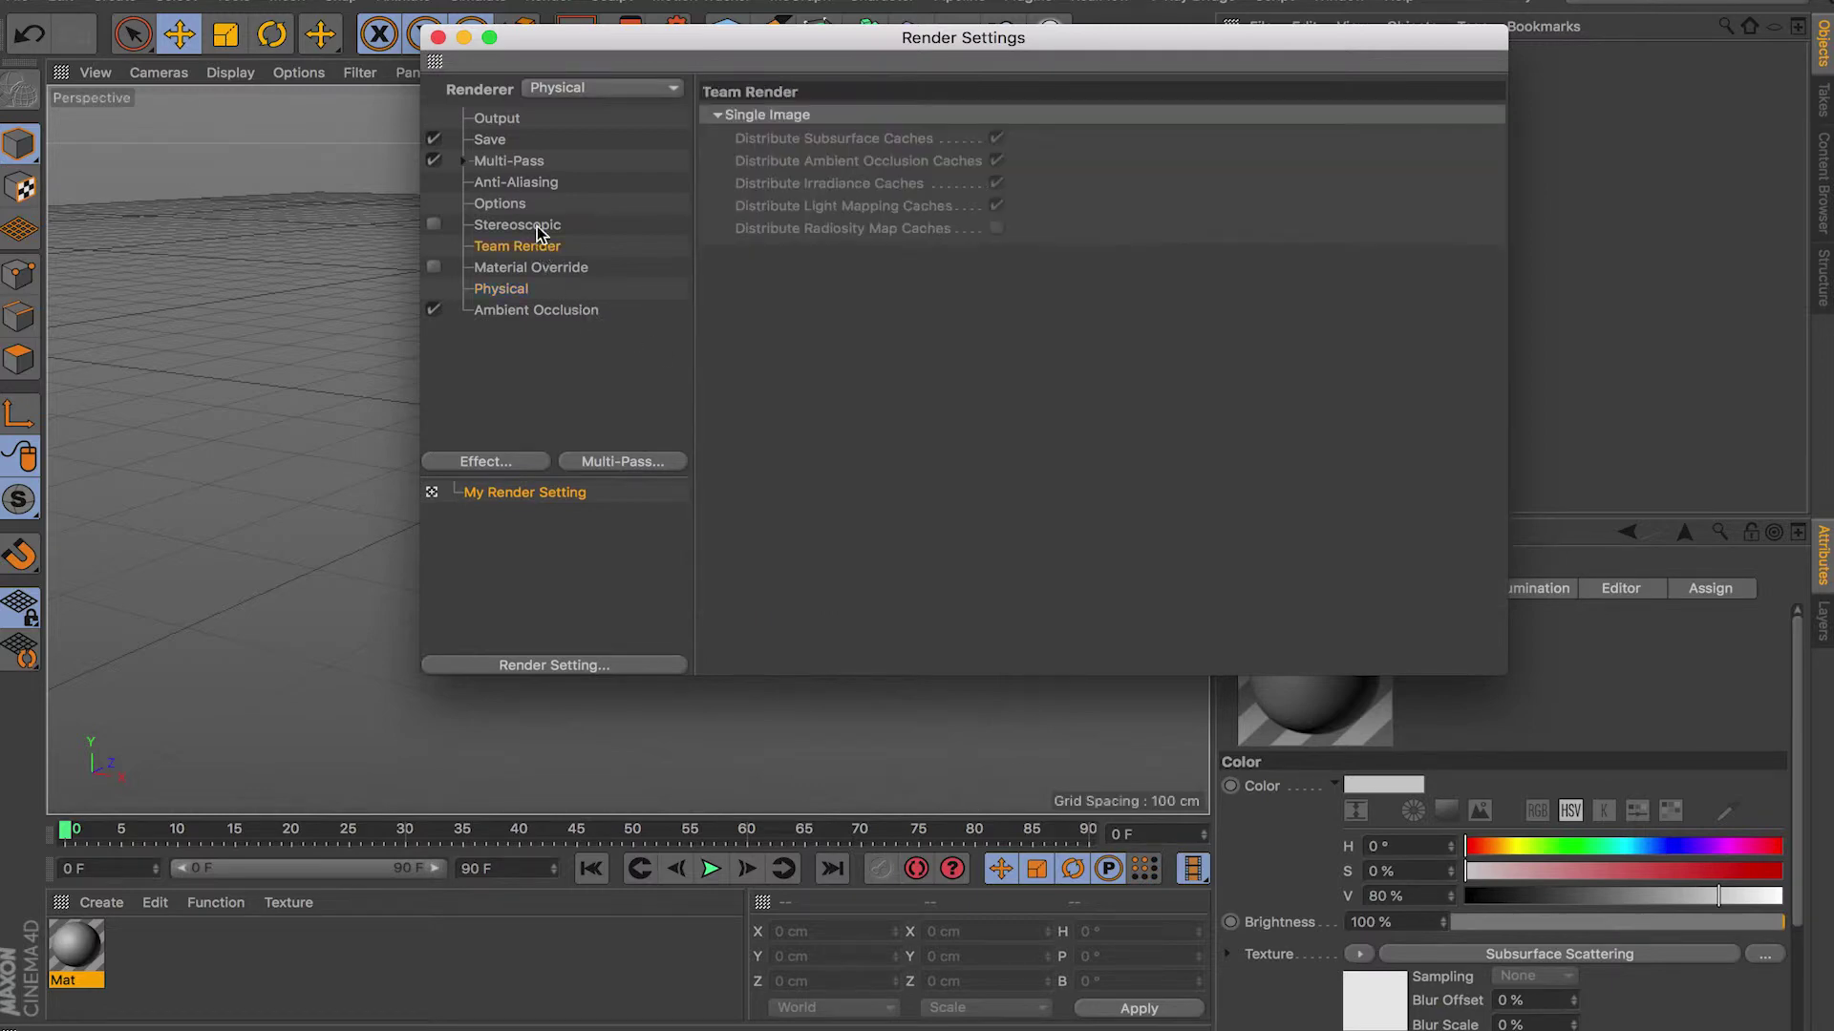
{"action": "left_click", "coordinate": [520, 205]}
{"action": "left_click", "coordinate": [518, 184]}
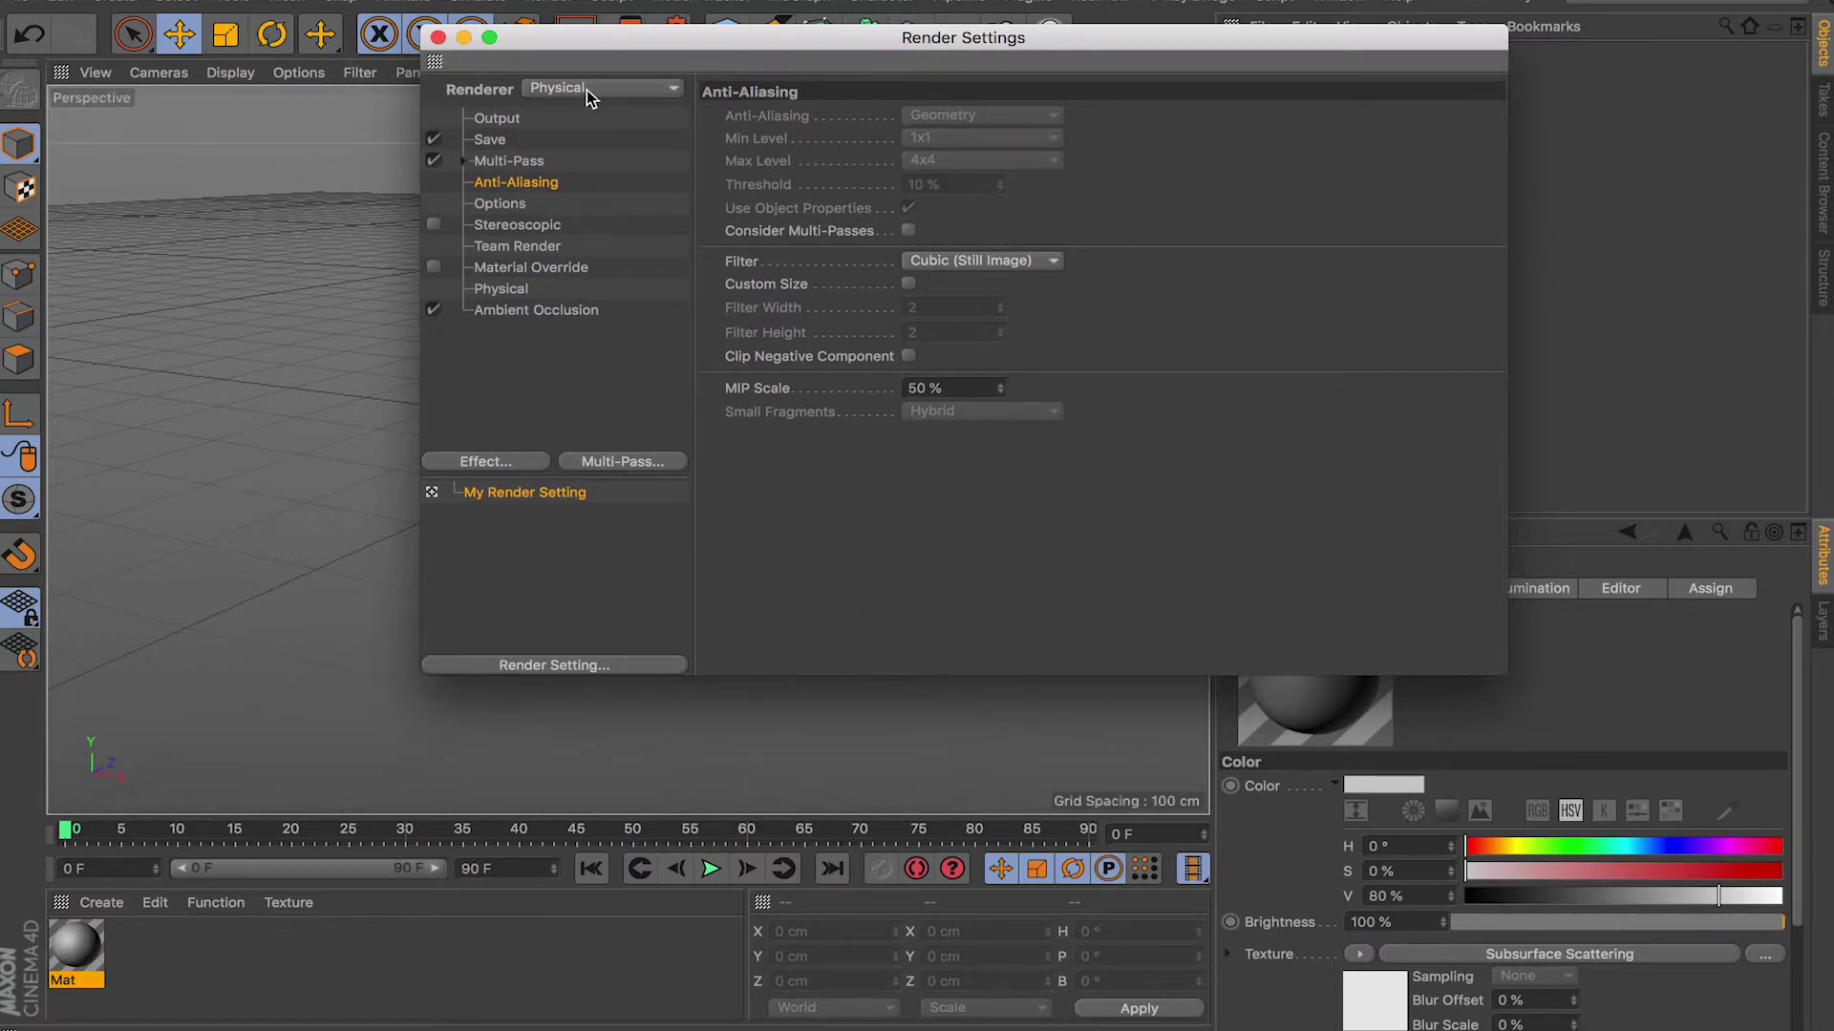
{"action": "left_click", "coordinate": [521, 225]}
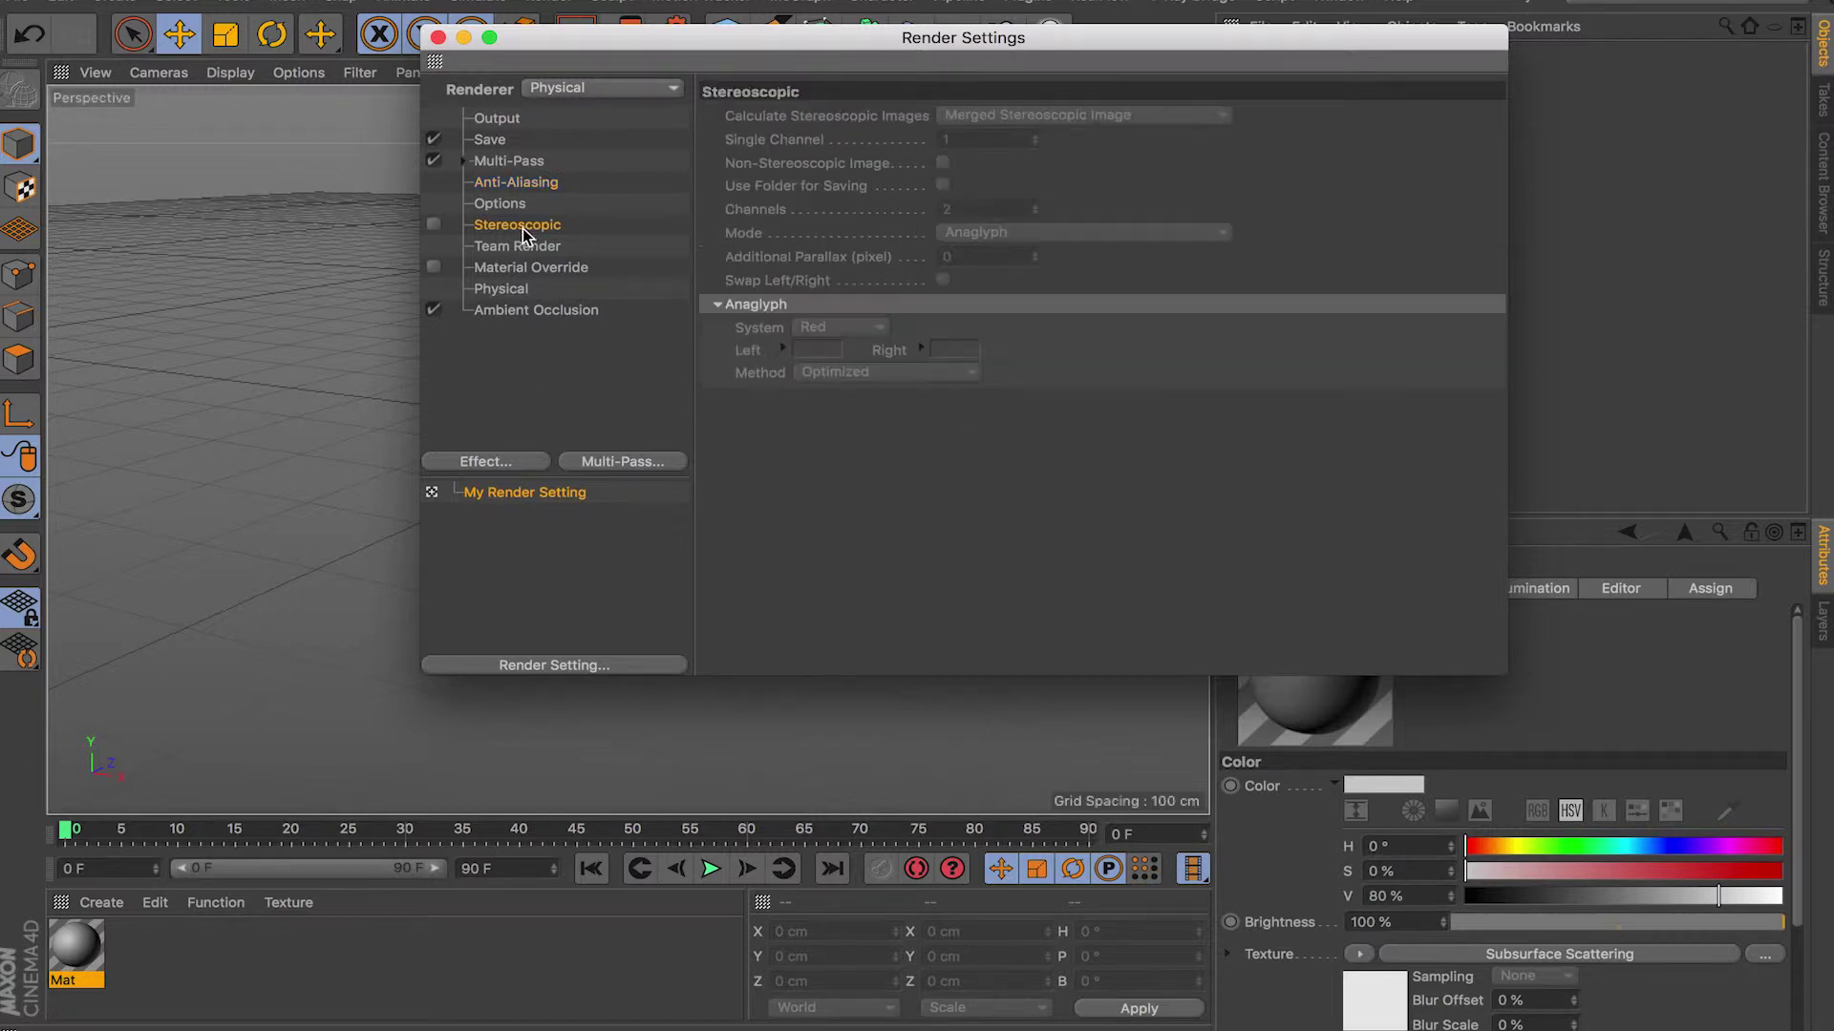
Switch the renderer to Standard and set its anti-aliasing to Best
{"action": "left_click", "coordinate": [516, 185]}
{"action": "left_click", "coordinate": [563, 90]}
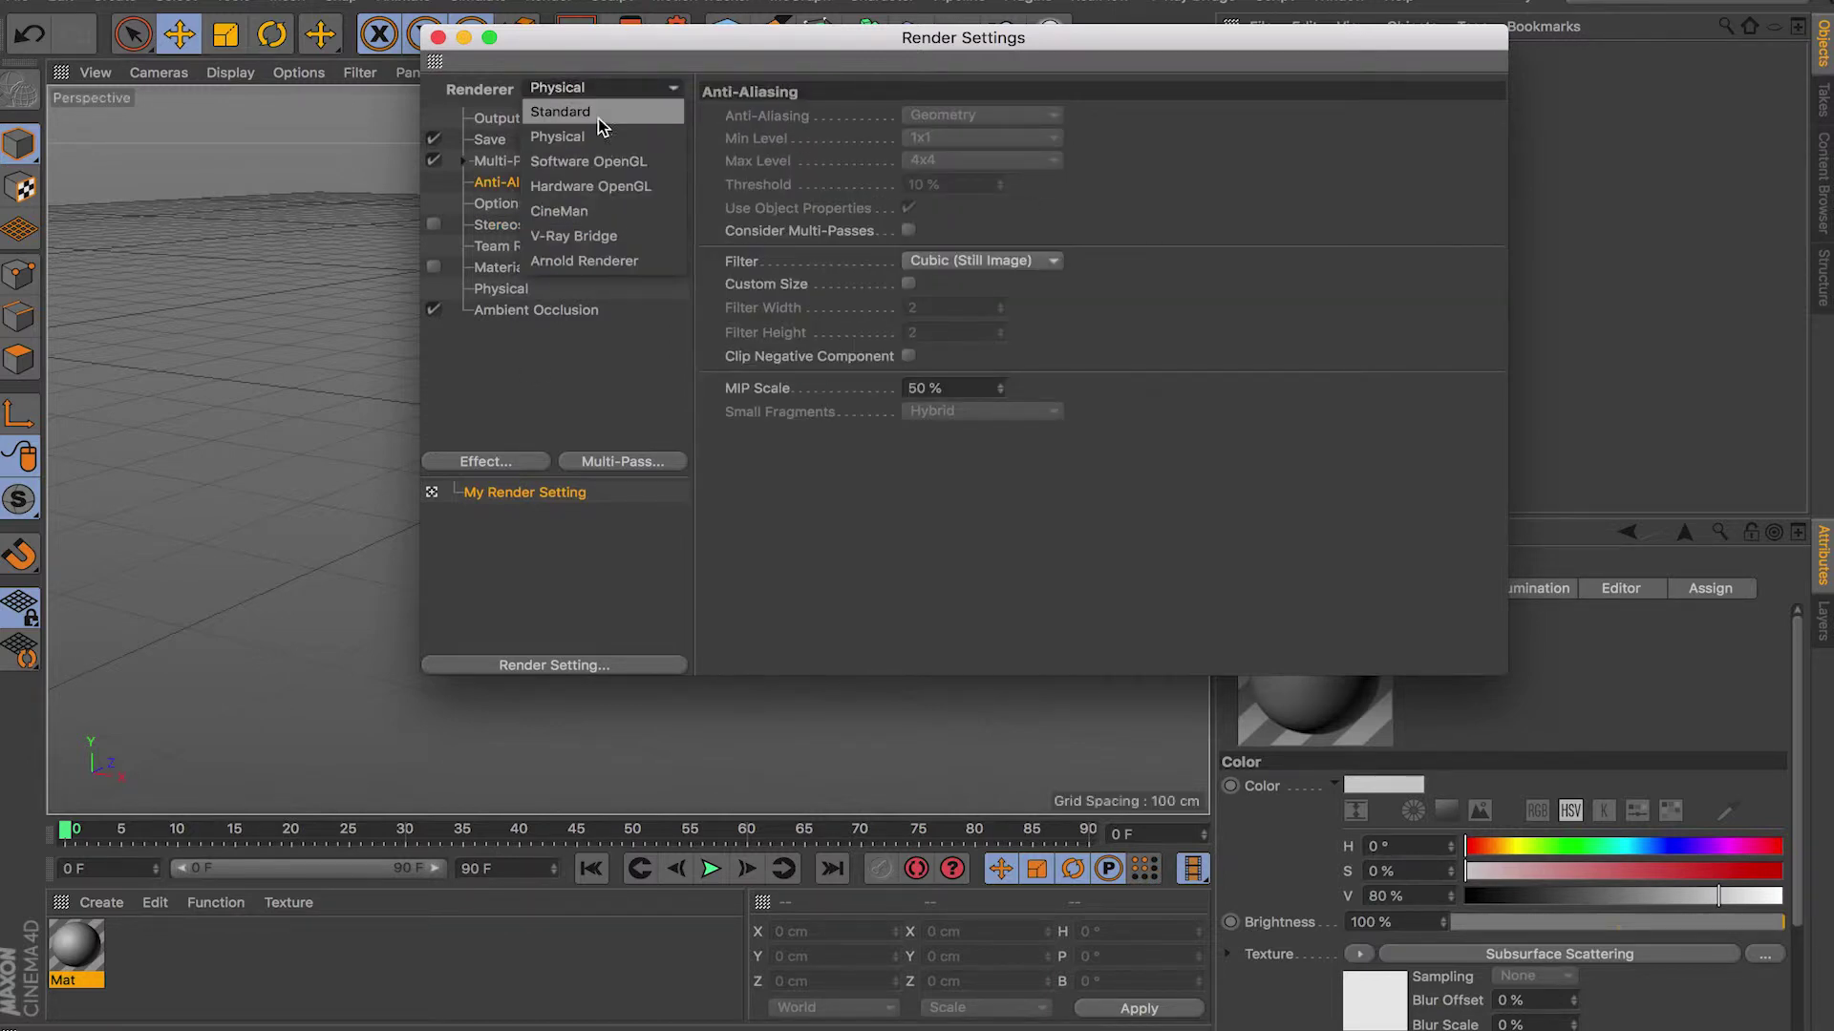
{"action": "left_click", "coordinate": [598, 118]}
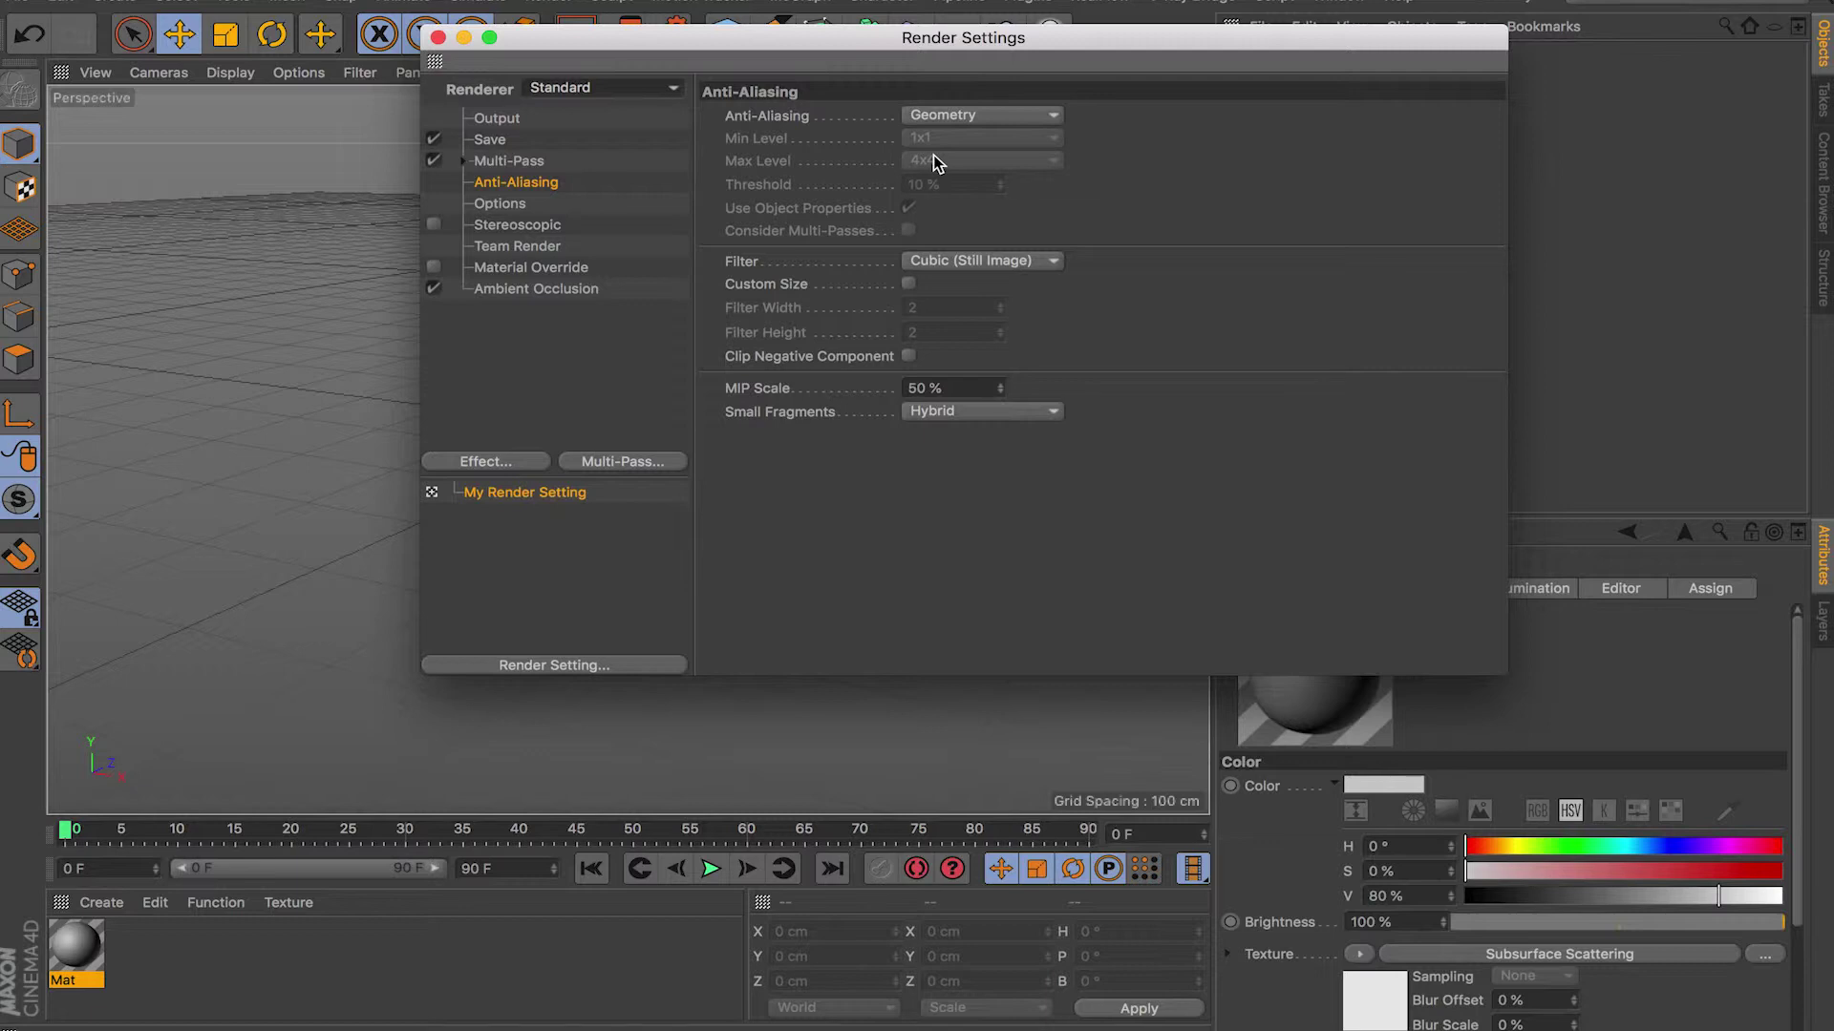
{"action": "left_click", "coordinate": [984, 117]}
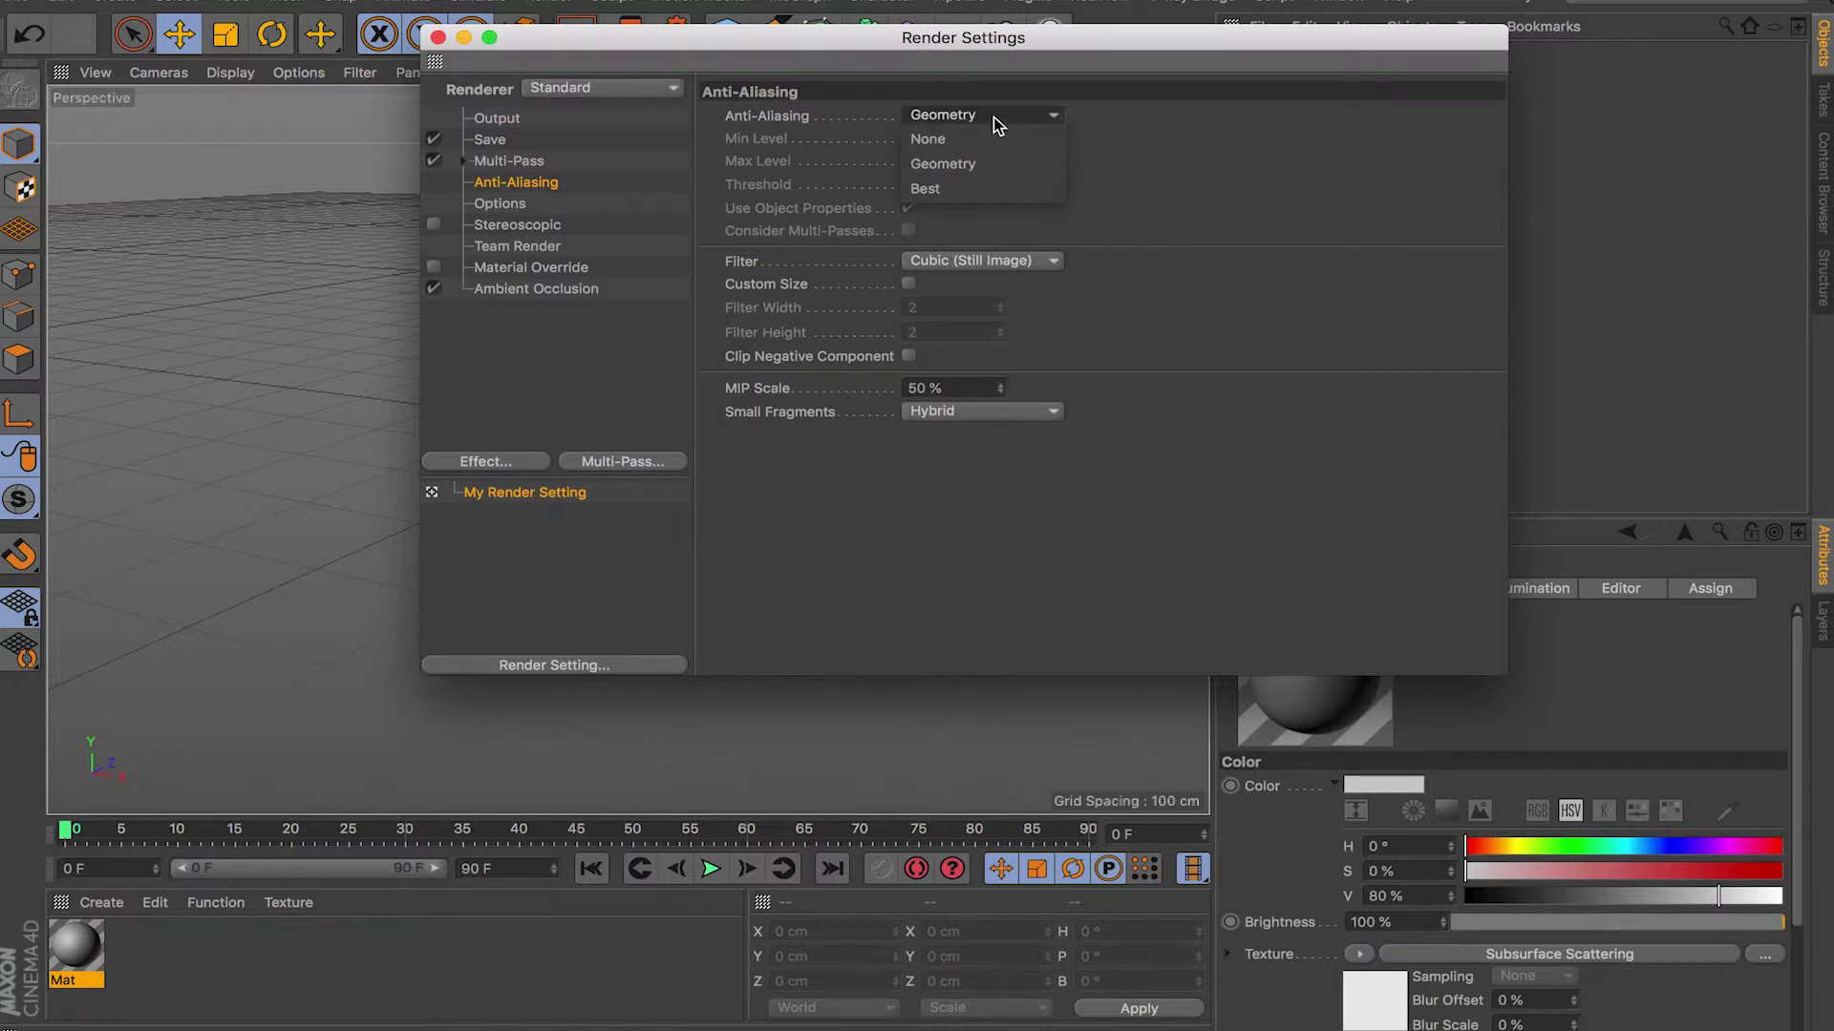
{"action": "left_click", "coordinate": [974, 190]}
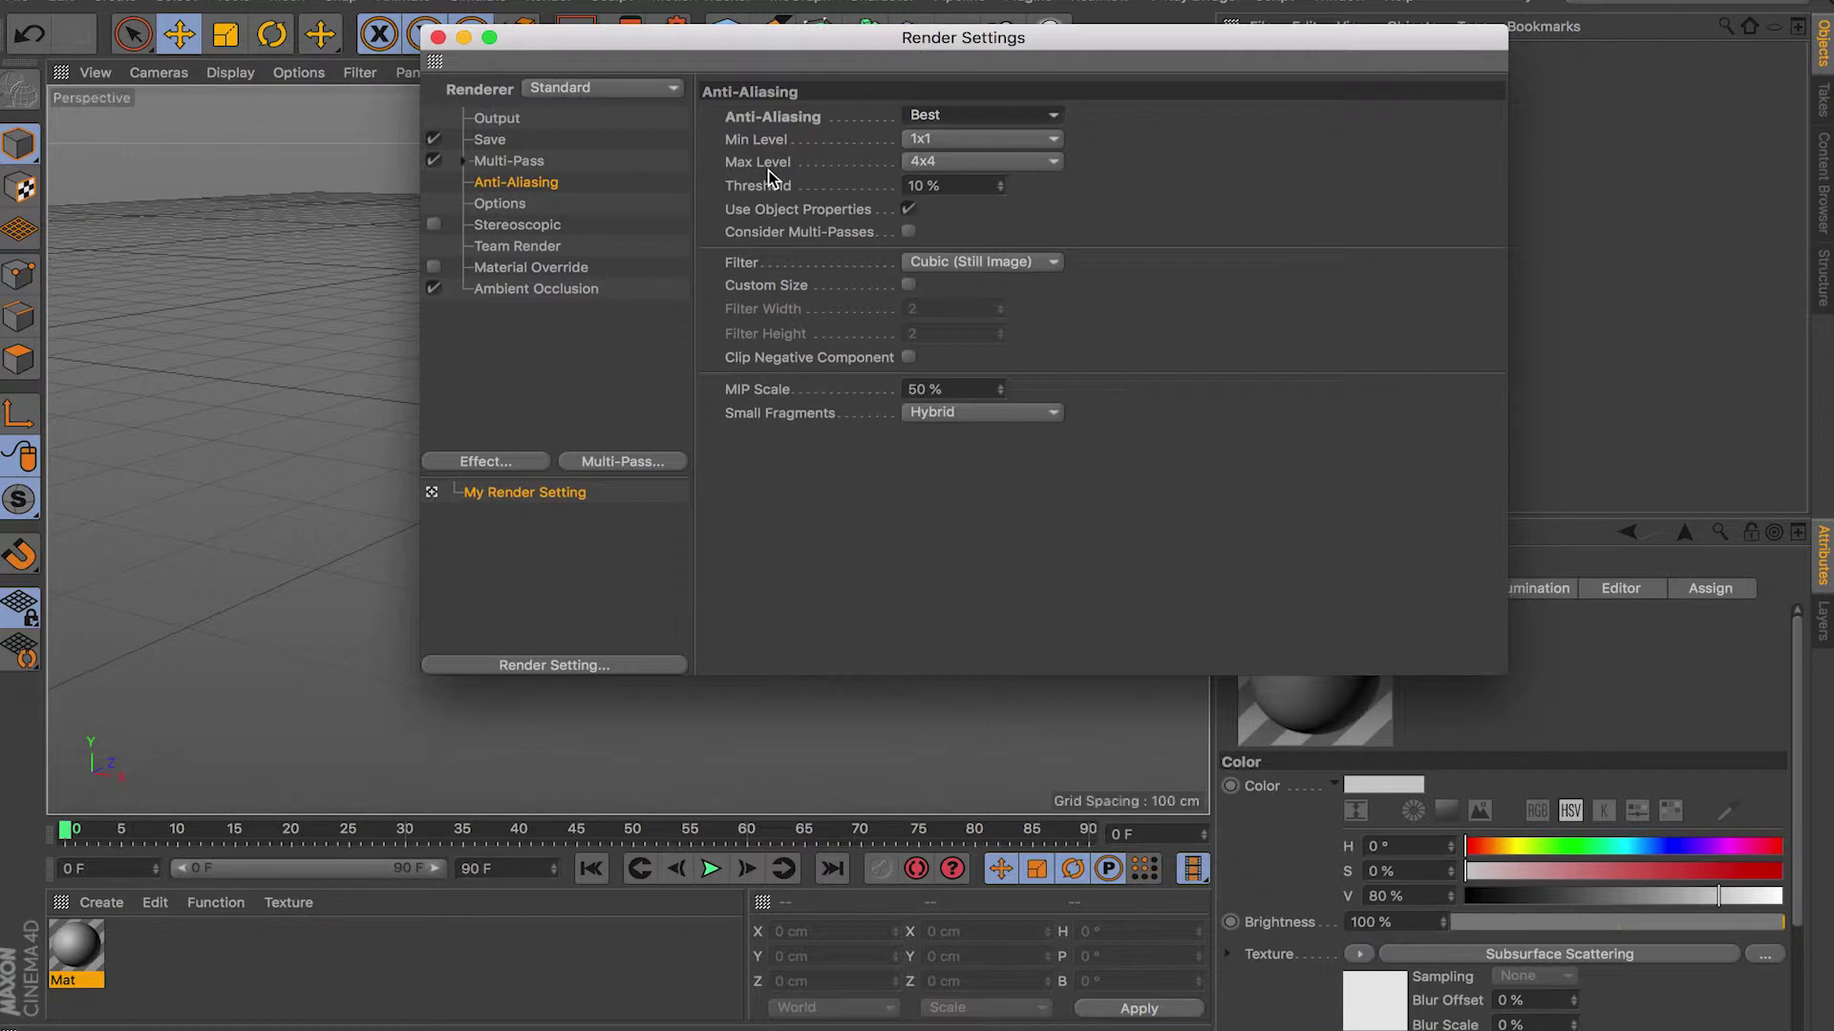
Set the anti-aliasing minimum level to 2x2 and the maximum level to 8x8
{"action": "left_click", "coordinate": [962, 139]}
{"action": "left_click", "coordinate": [1003, 167]}
{"action": "left_click", "coordinate": [1003, 163]}
{"action": "left_click", "coordinate": [1002, 170]}
{"action": "left_click", "coordinate": [946, 139]}
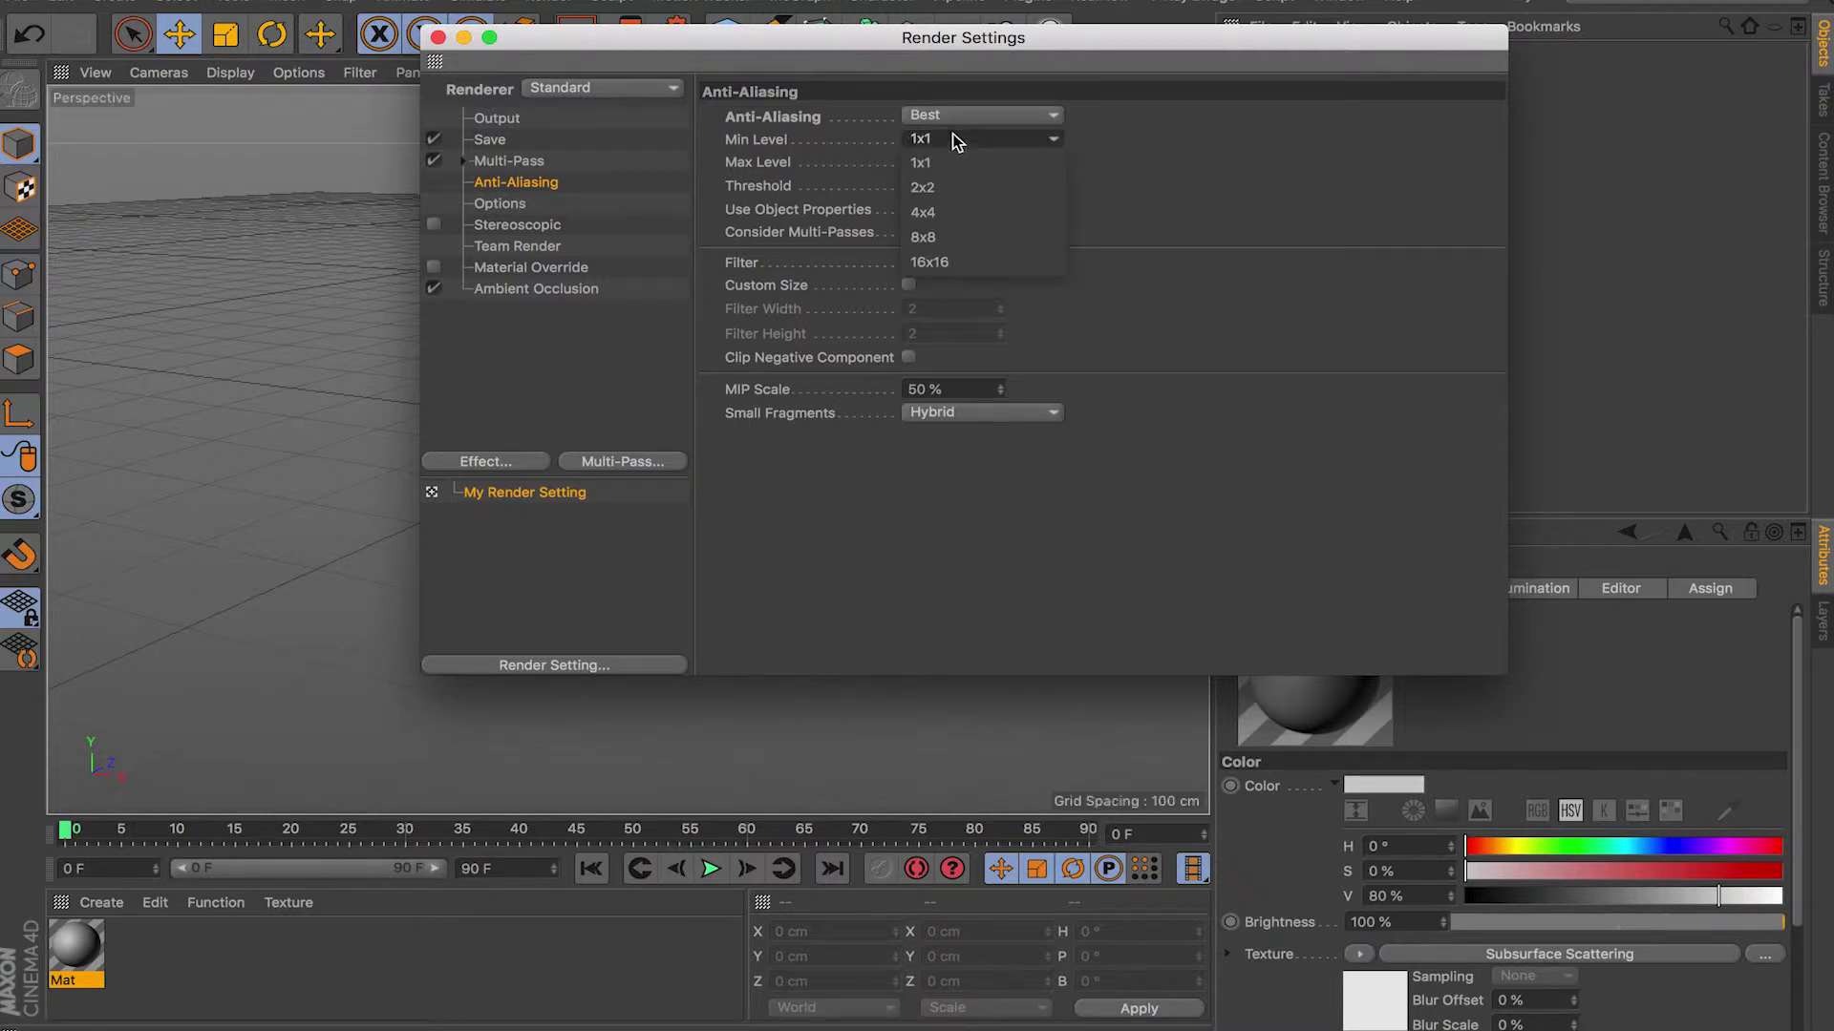
{"action": "left_click", "coordinate": [959, 185]}
{"action": "left_click", "coordinate": [962, 164]}
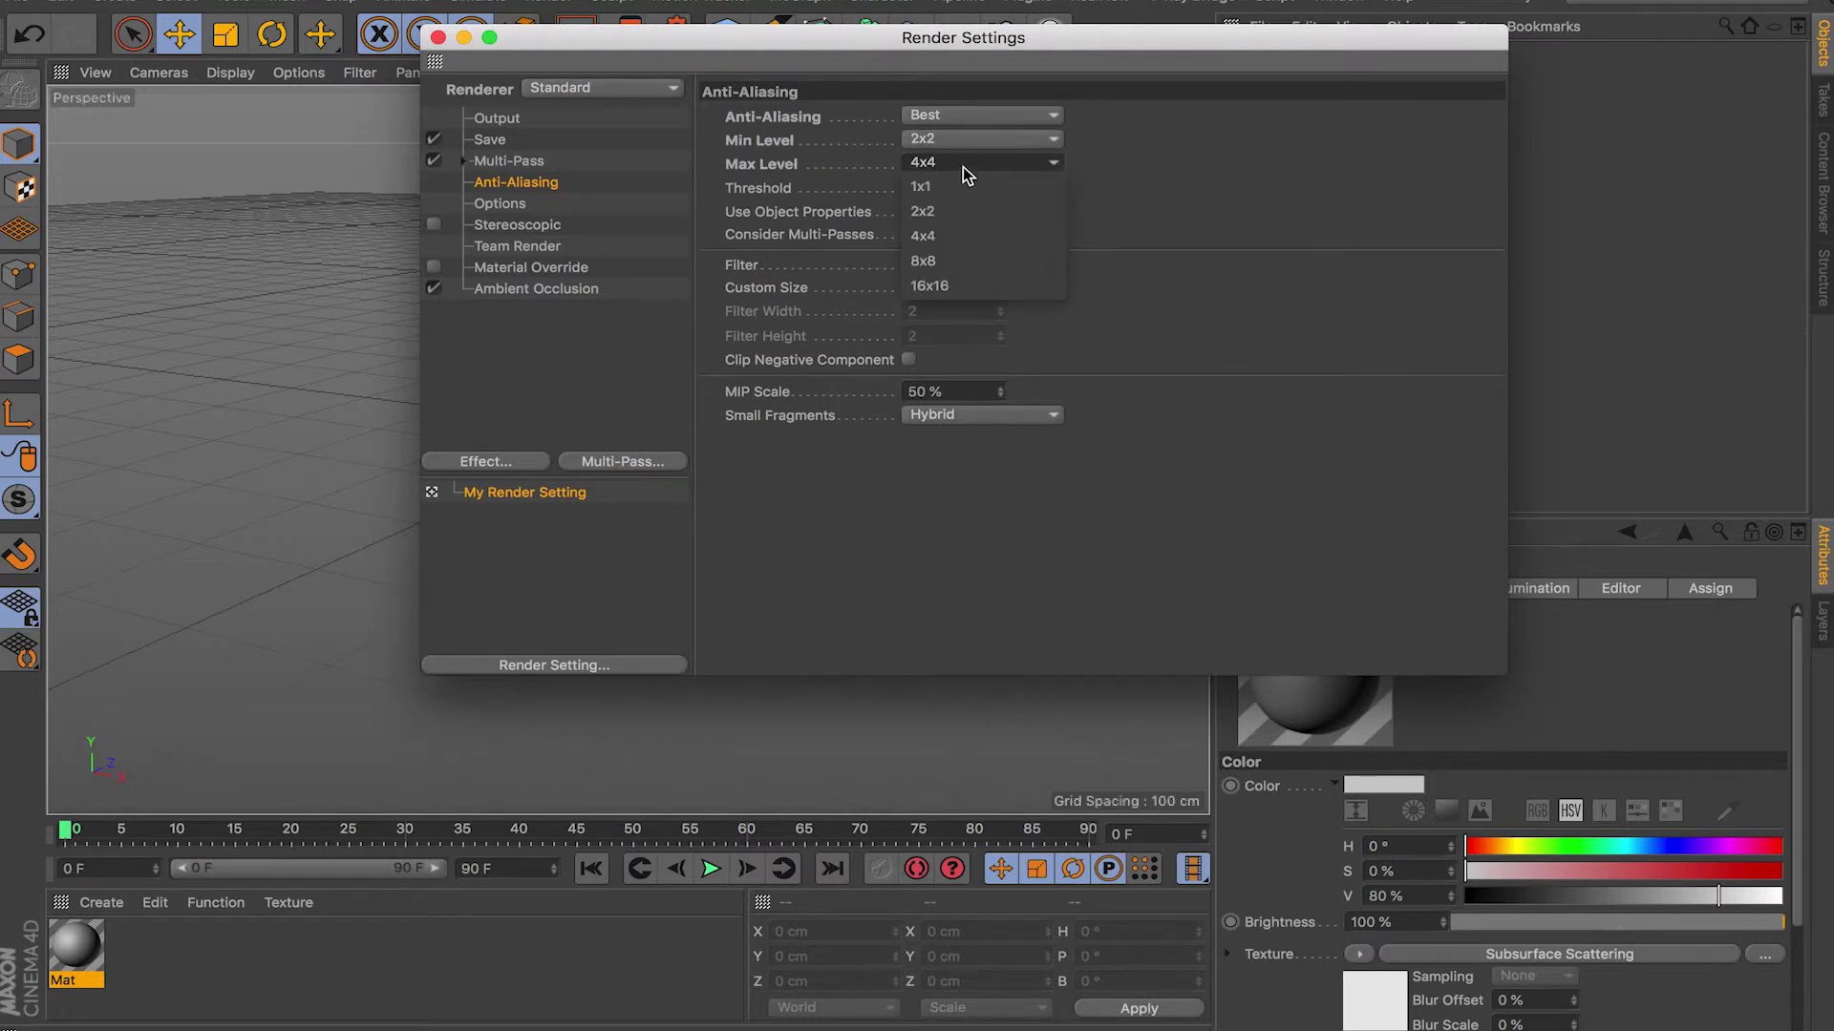
{"action": "left_click", "coordinate": [959, 235]}
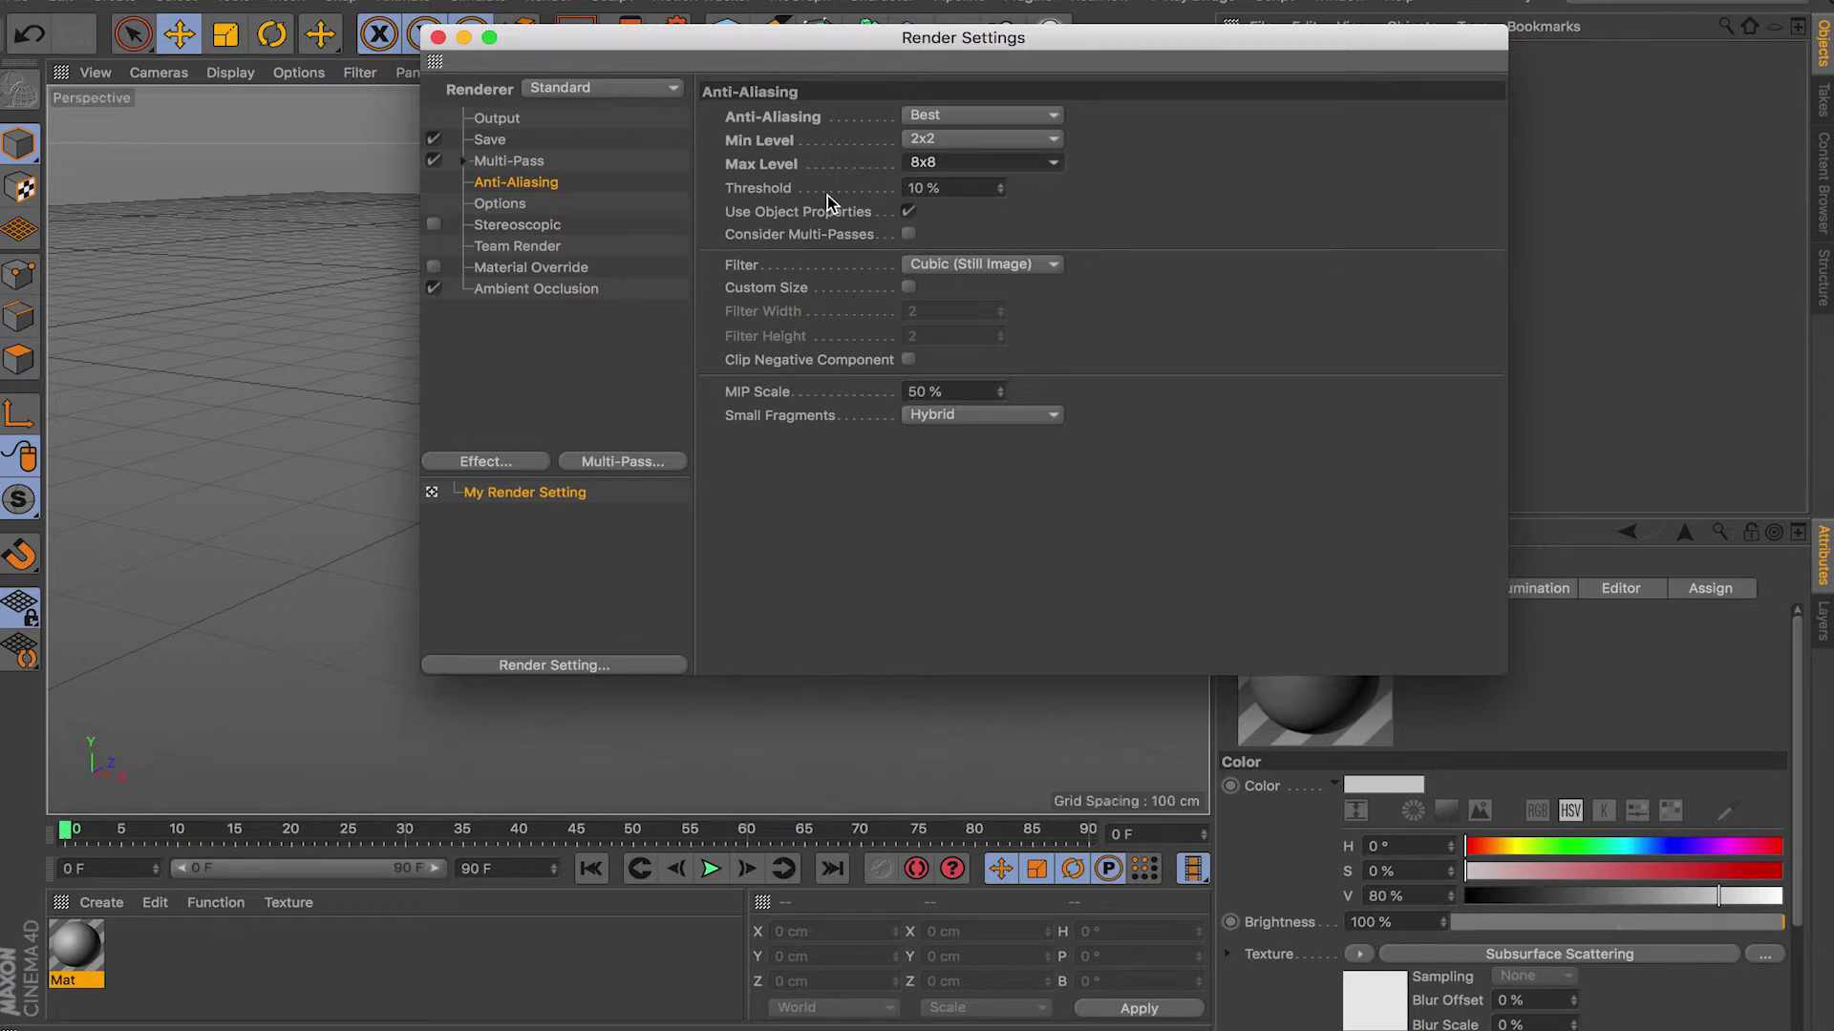
Switch the renderer to Physical and check its Anti-Aliasing and Physical settings
{"action": "left_click", "coordinate": [579, 88]}
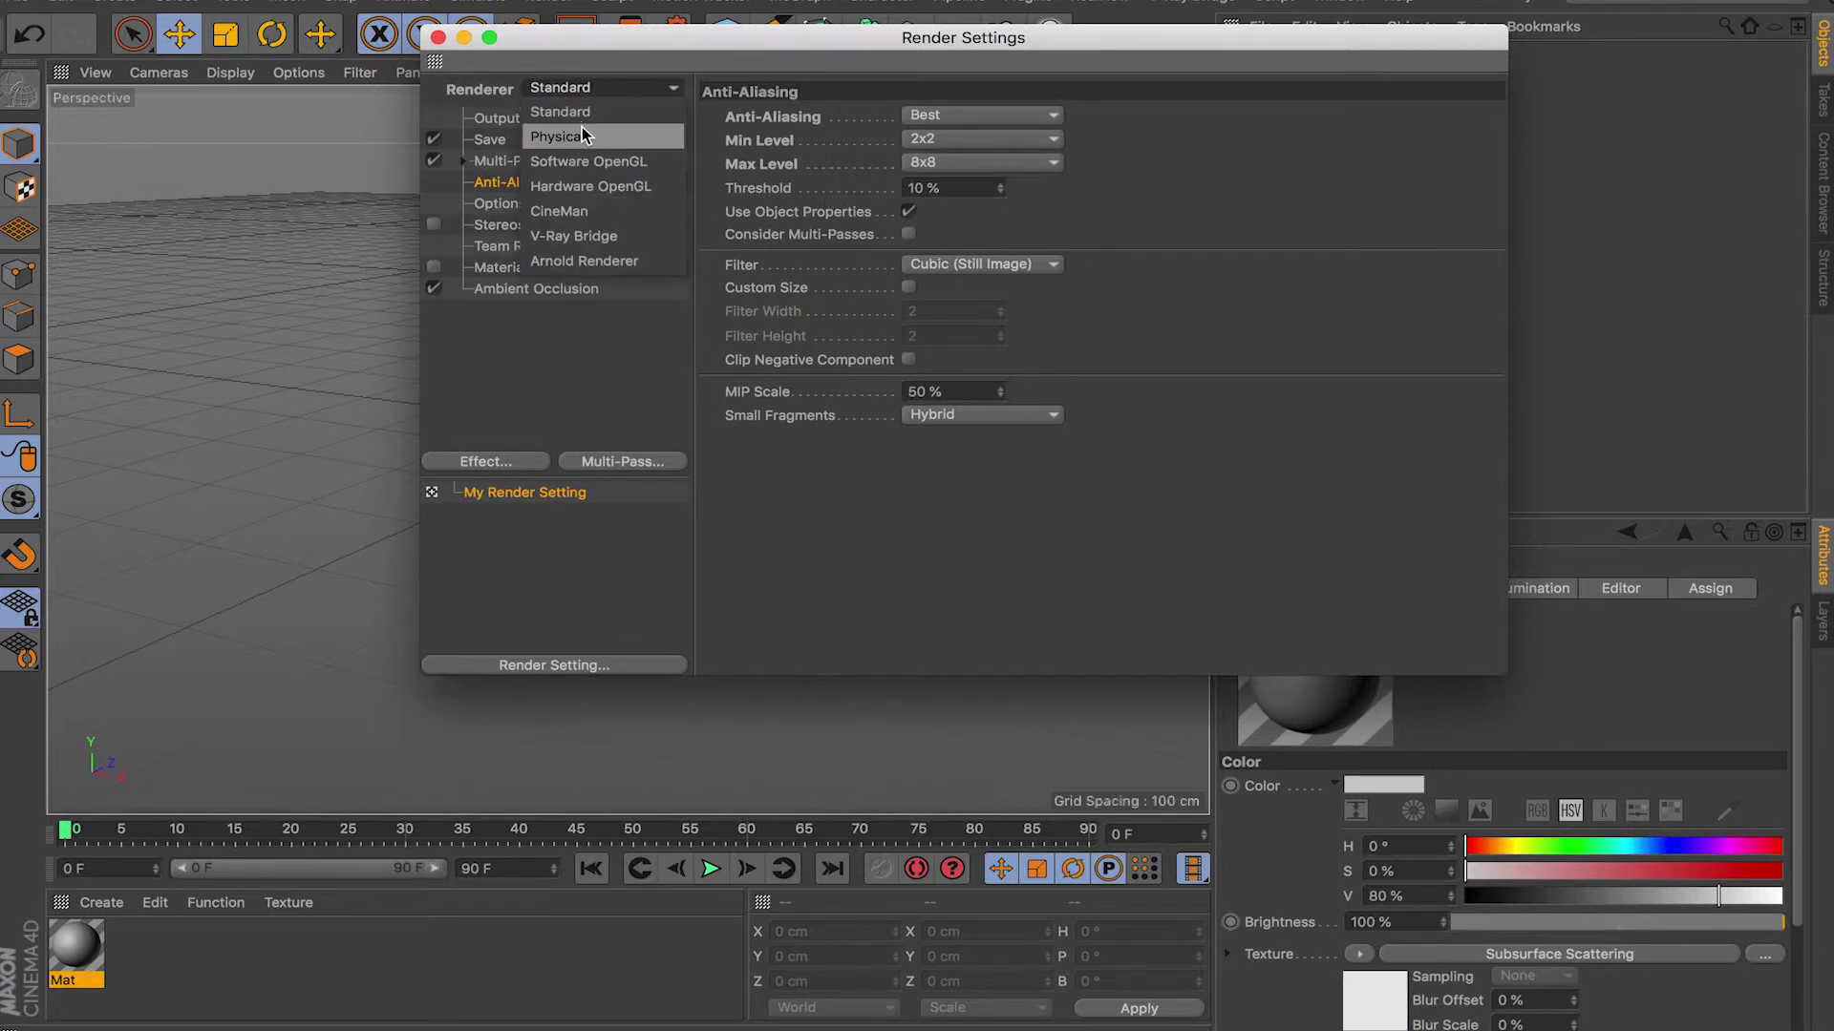
{"action": "left_click", "coordinate": [582, 134]}
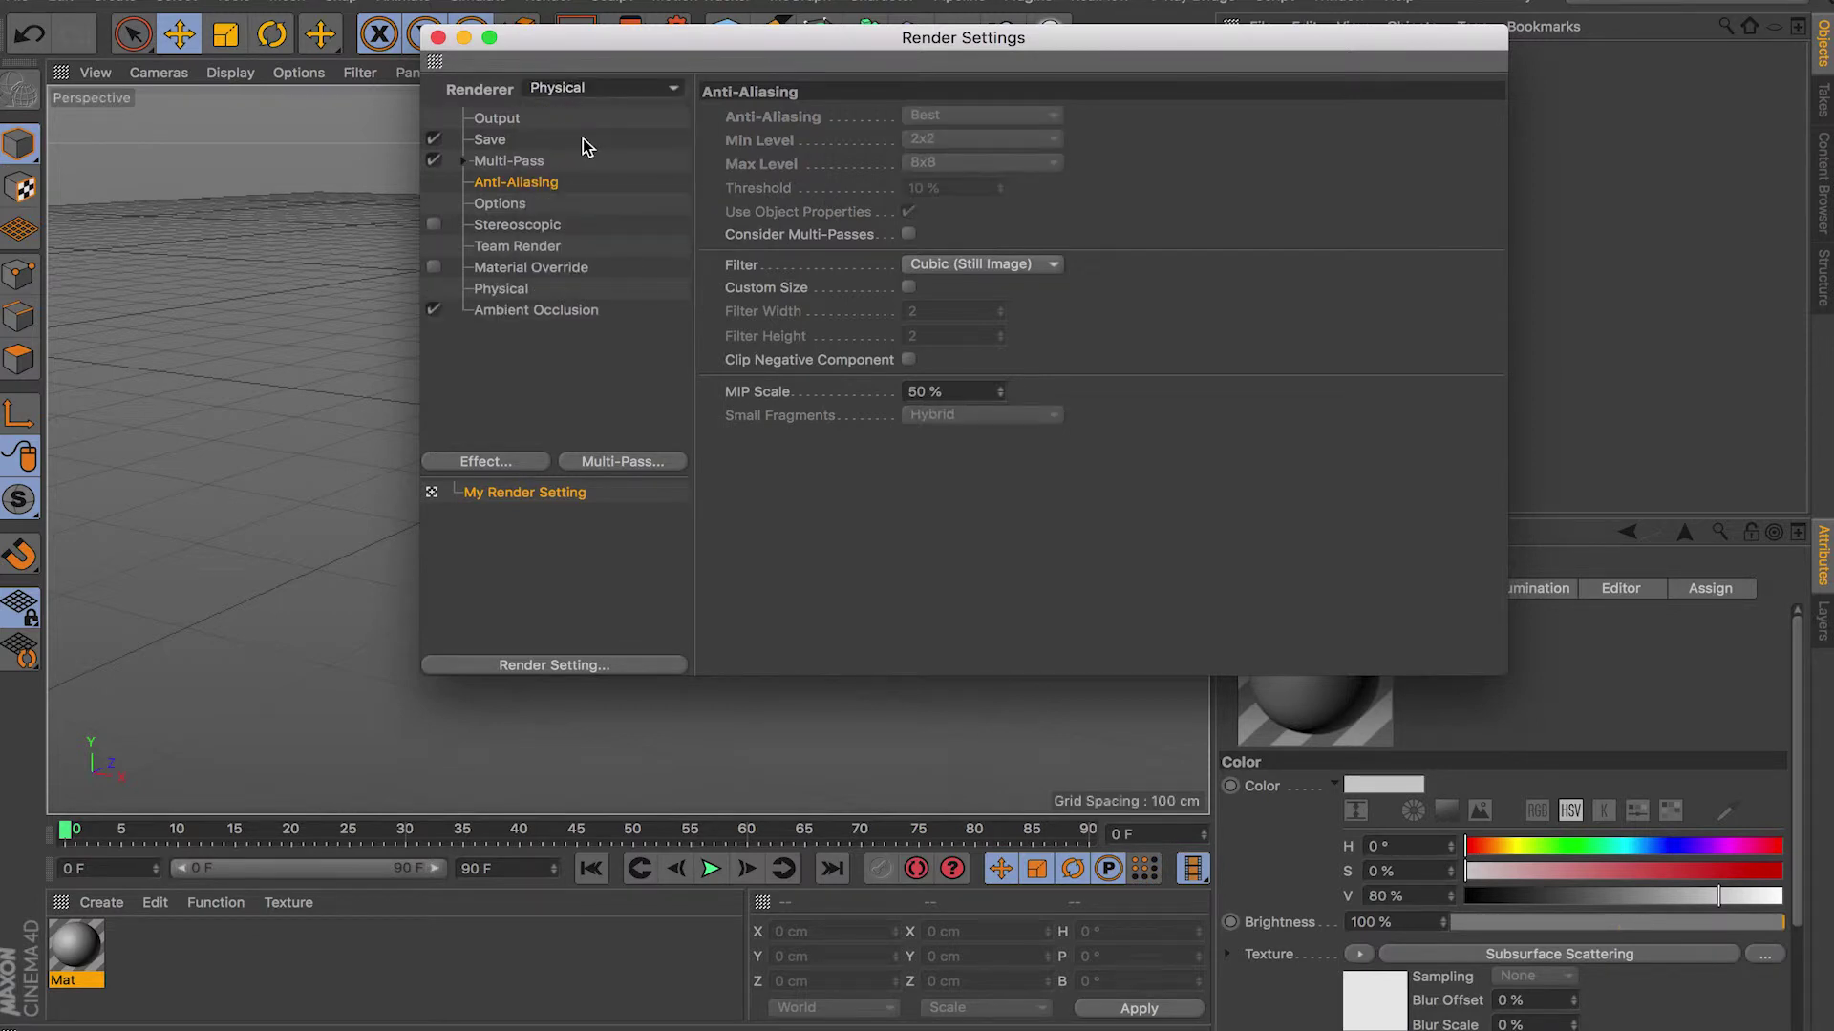
{"action": "left_click", "coordinate": [508, 294]}
{"action": "left_click", "coordinate": [526, 185]}
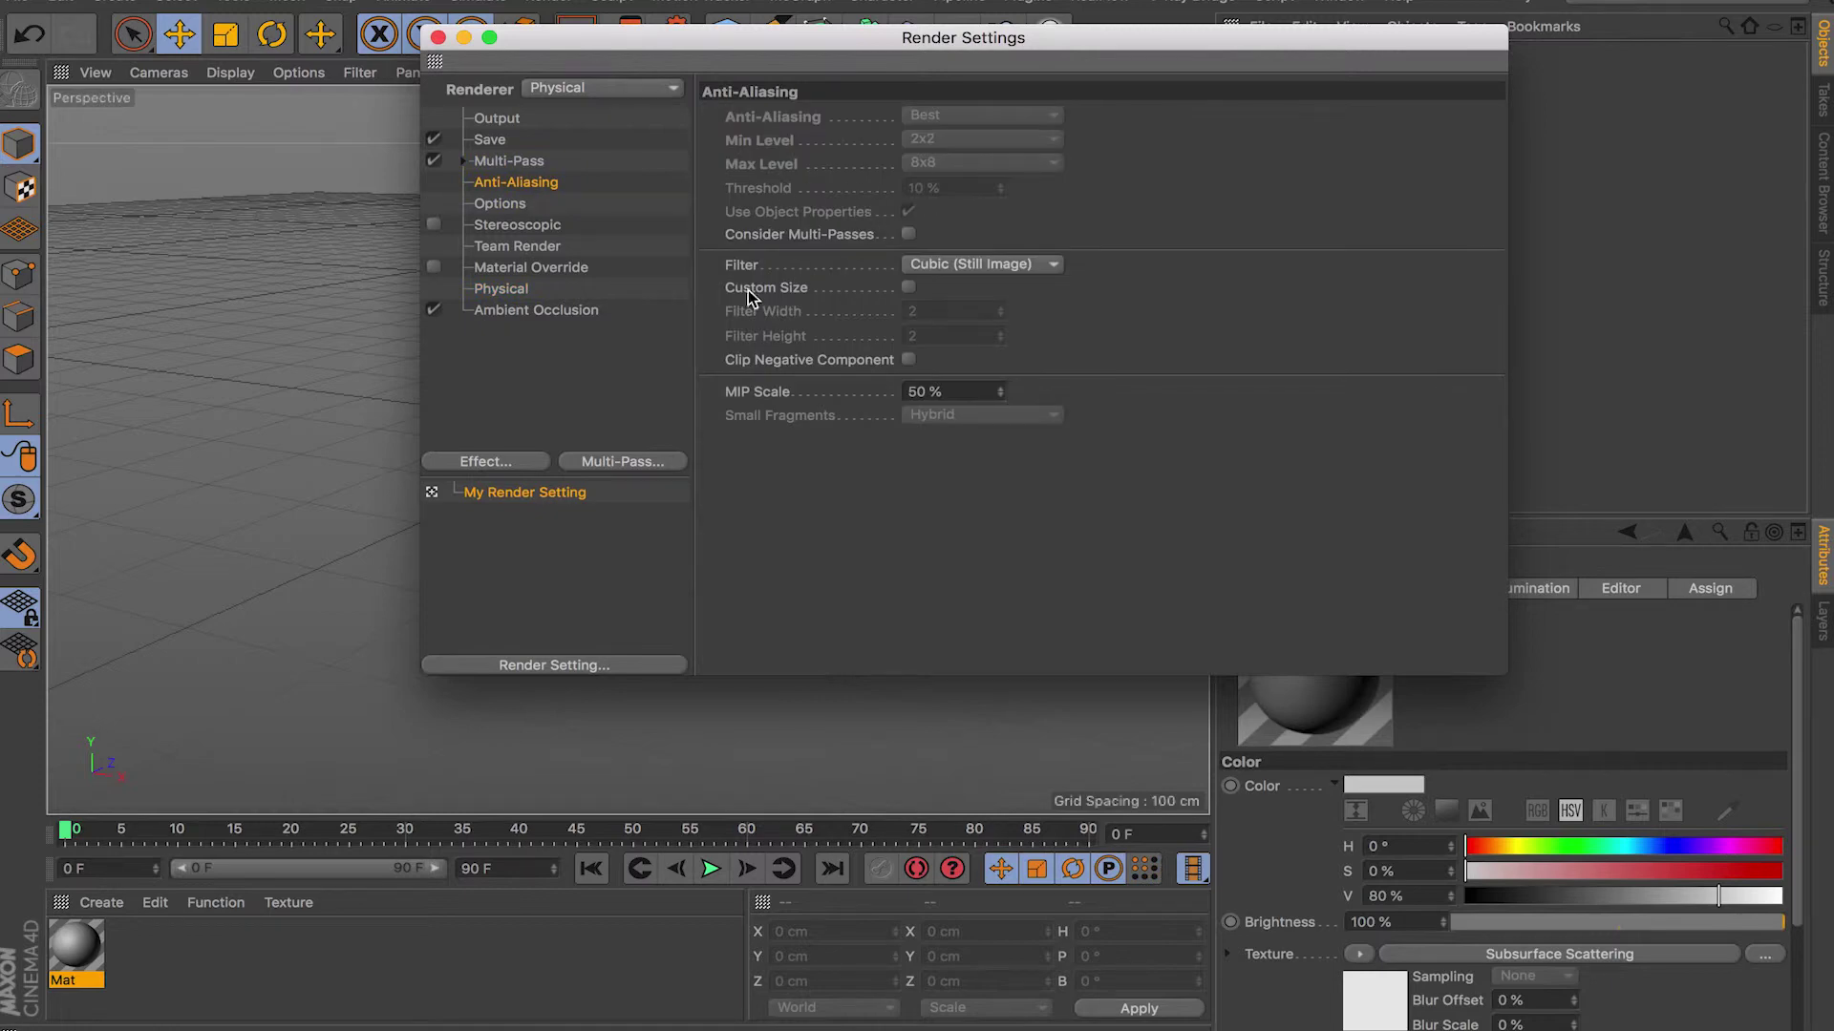
{"action": "left_click", "coordinate": [524, 292]}
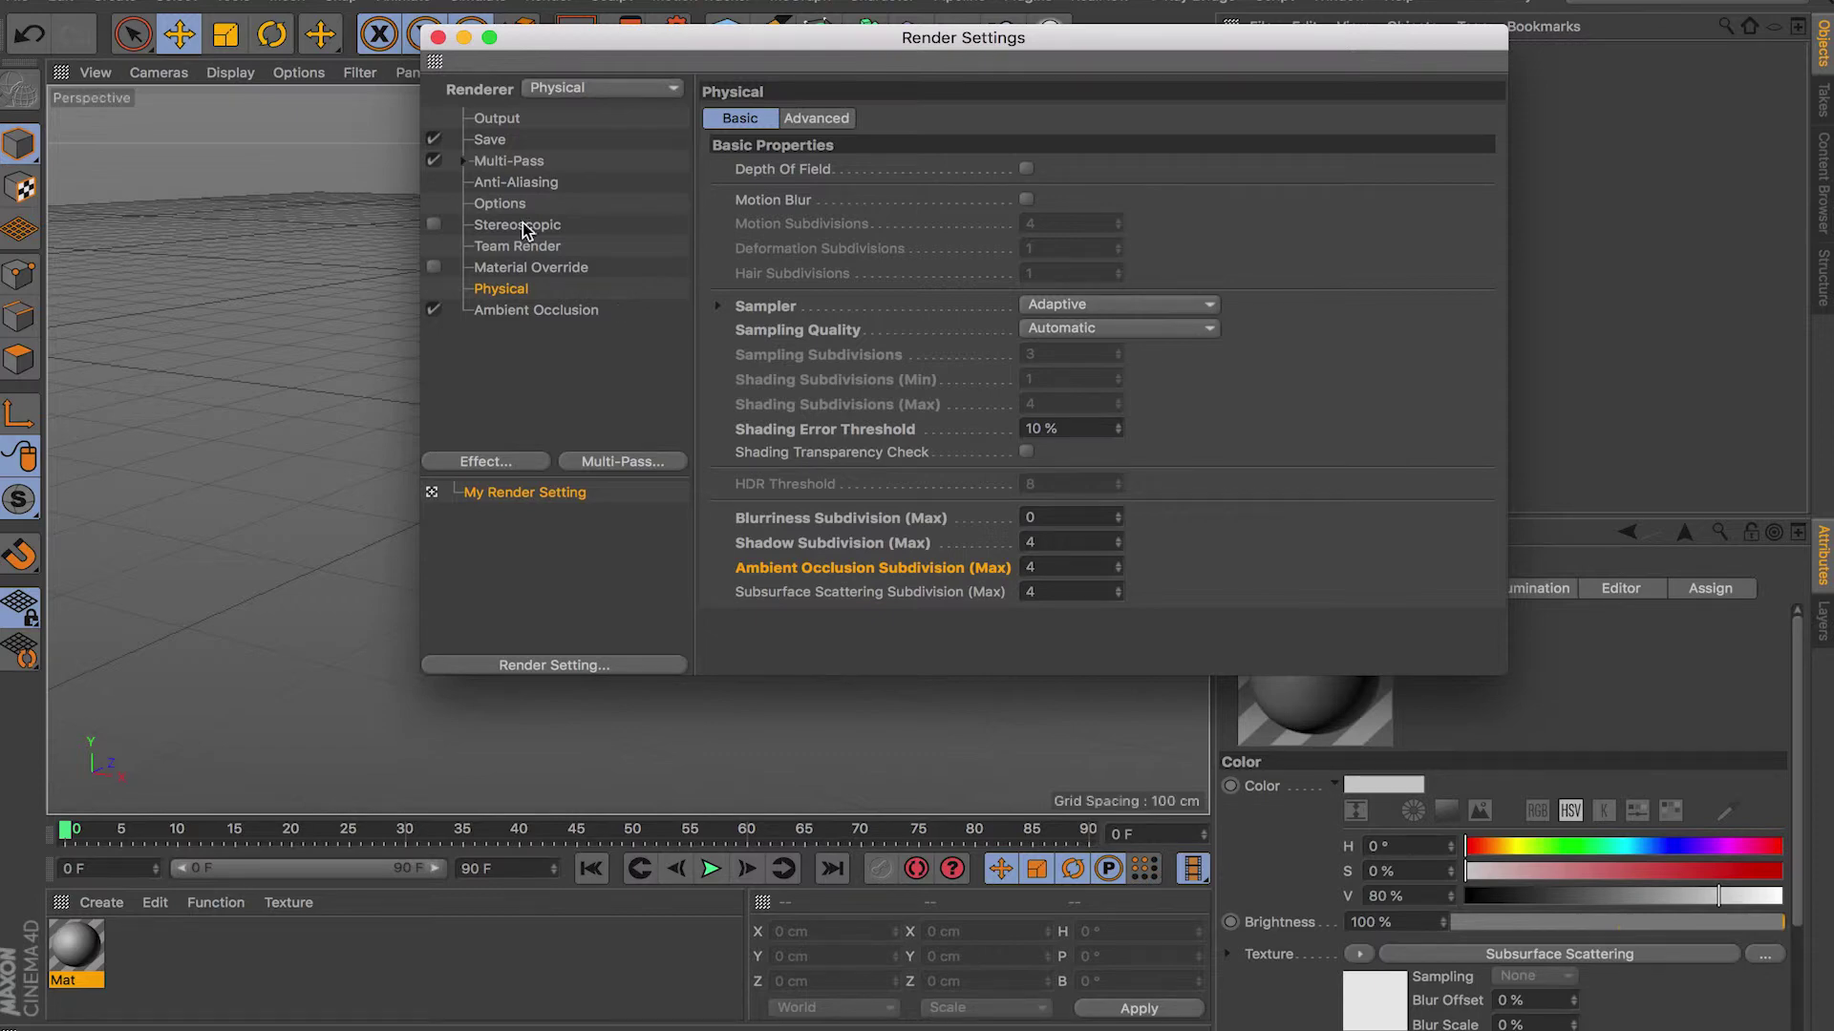
Review the render output's width, height and frame rate
{"action": "left_click", "coordinate": [498, 120]}
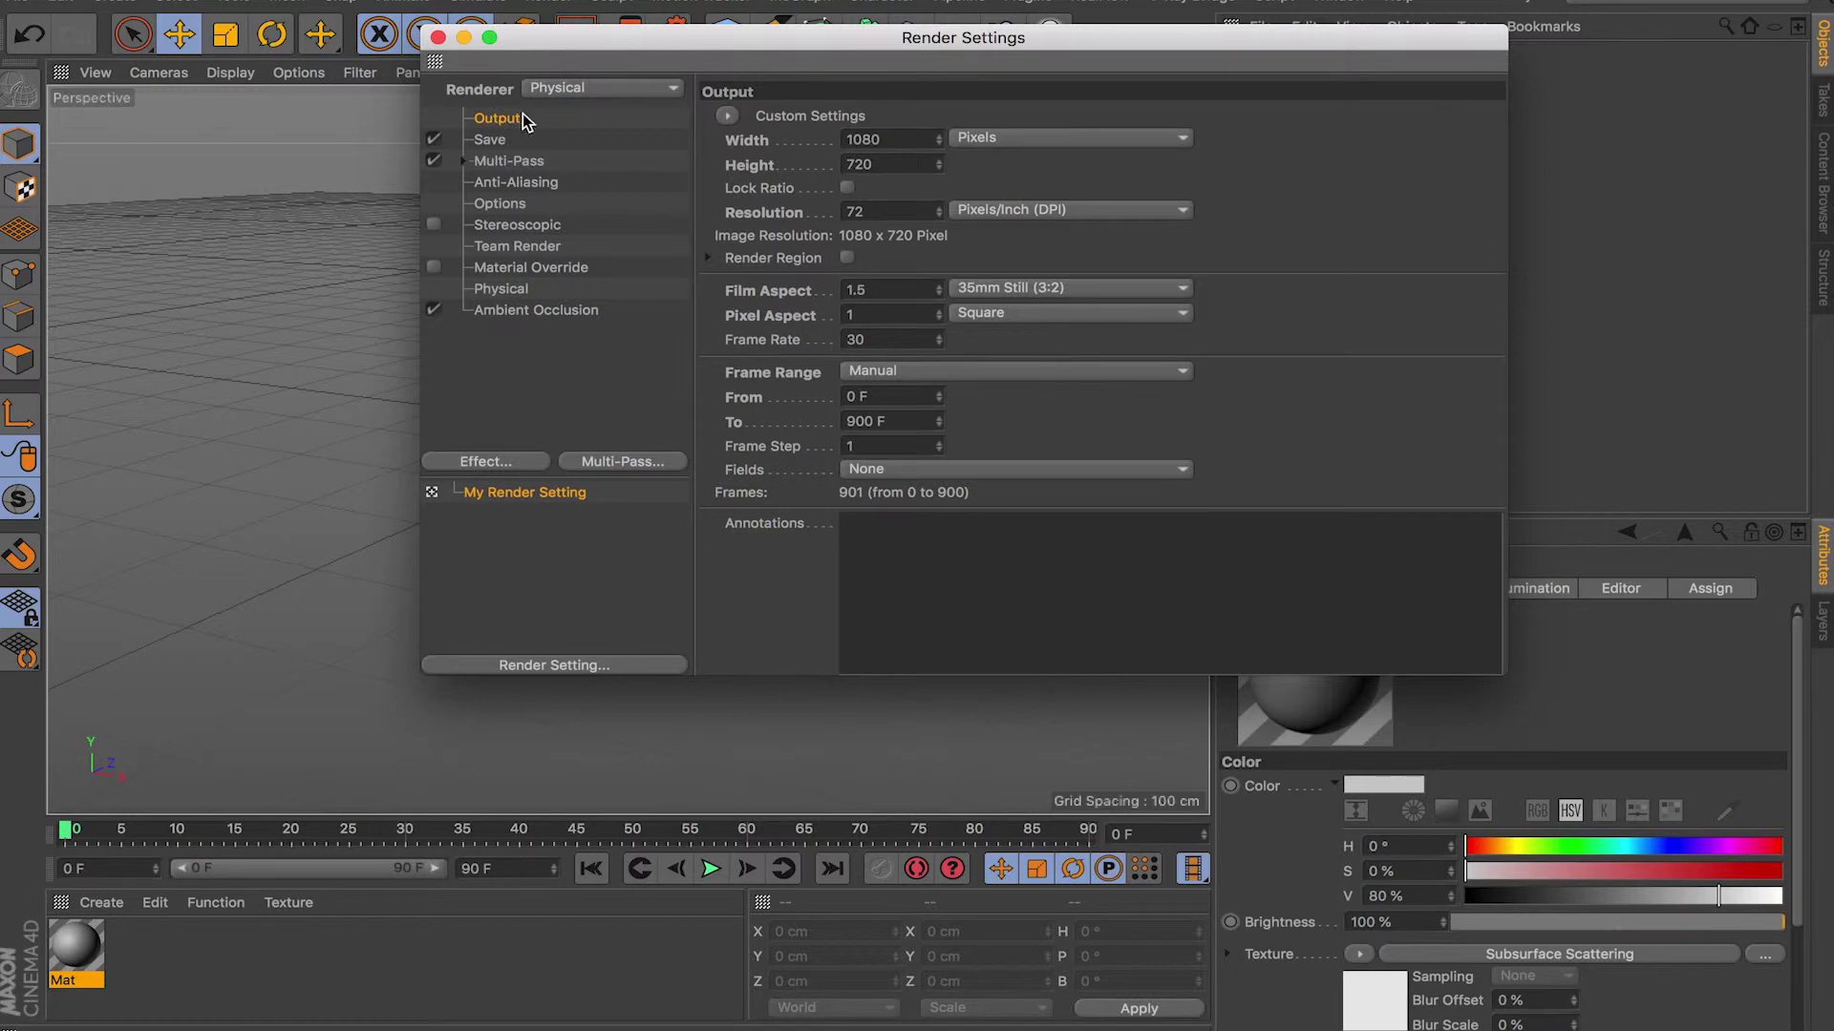
{"action": "double_click", "coordinate": [864, 140]}
{"action": "double_click", "coordinate": [847, 166]}
{"action": "left_click", "coordinate": [864, 340]}
Review the available save formats and the QuickTime compression types, and leave the compression settings without changes
{"action": "left_click", "coordinate": [504, 143]}
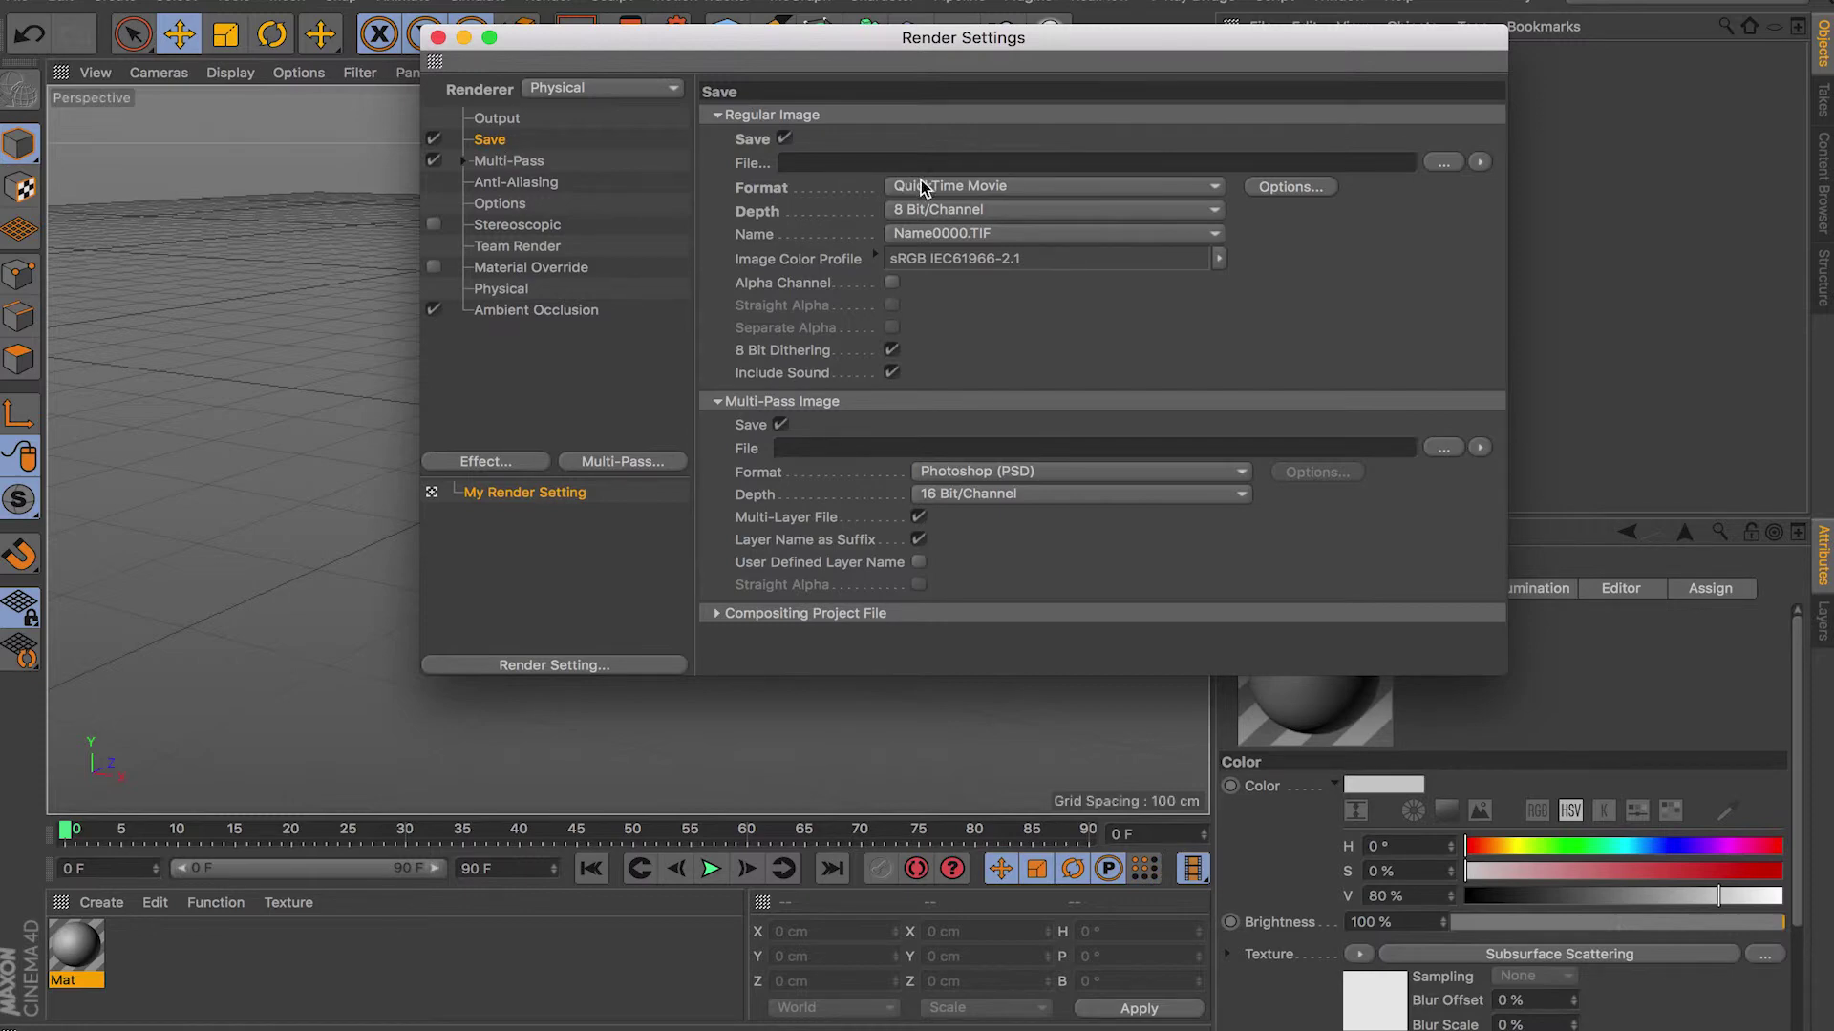
{"action": "left_click", "coordinate": [1139, 187]}
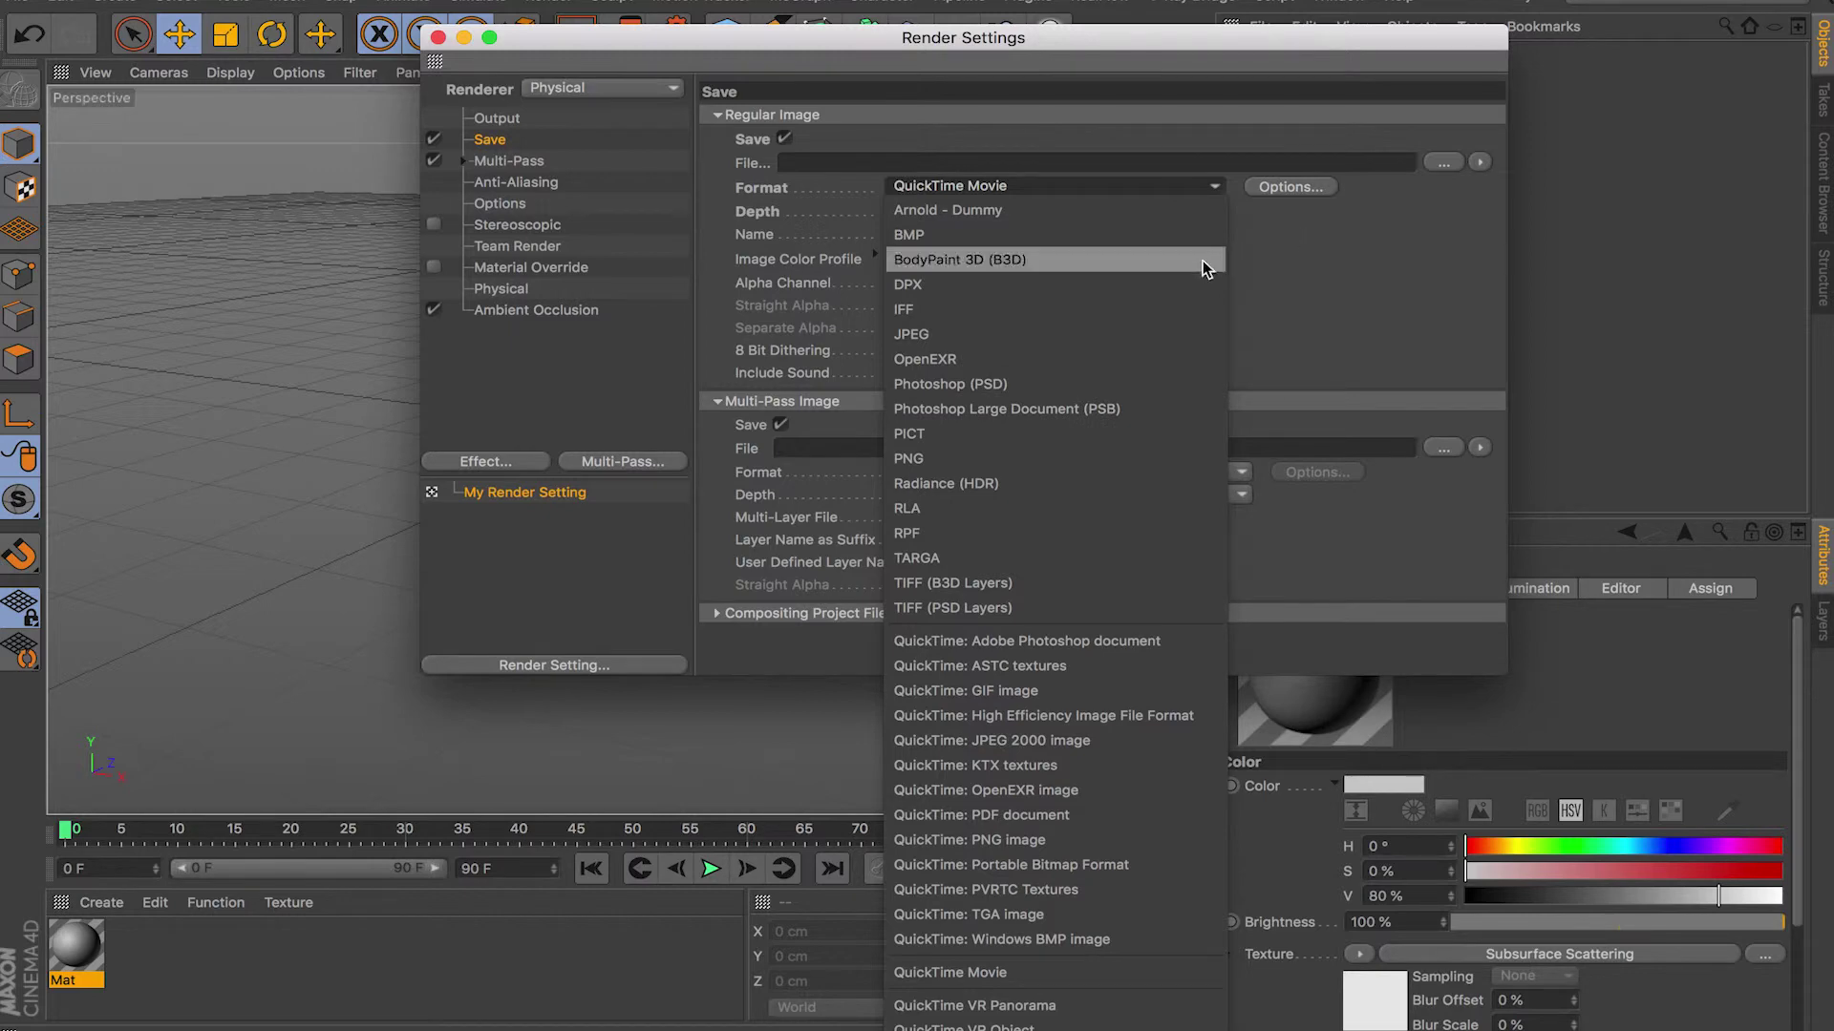
{"action": "left_click", "coordinate": [1282, 238]}
{"action": "left_click", "coordinate": [1303, 191]}
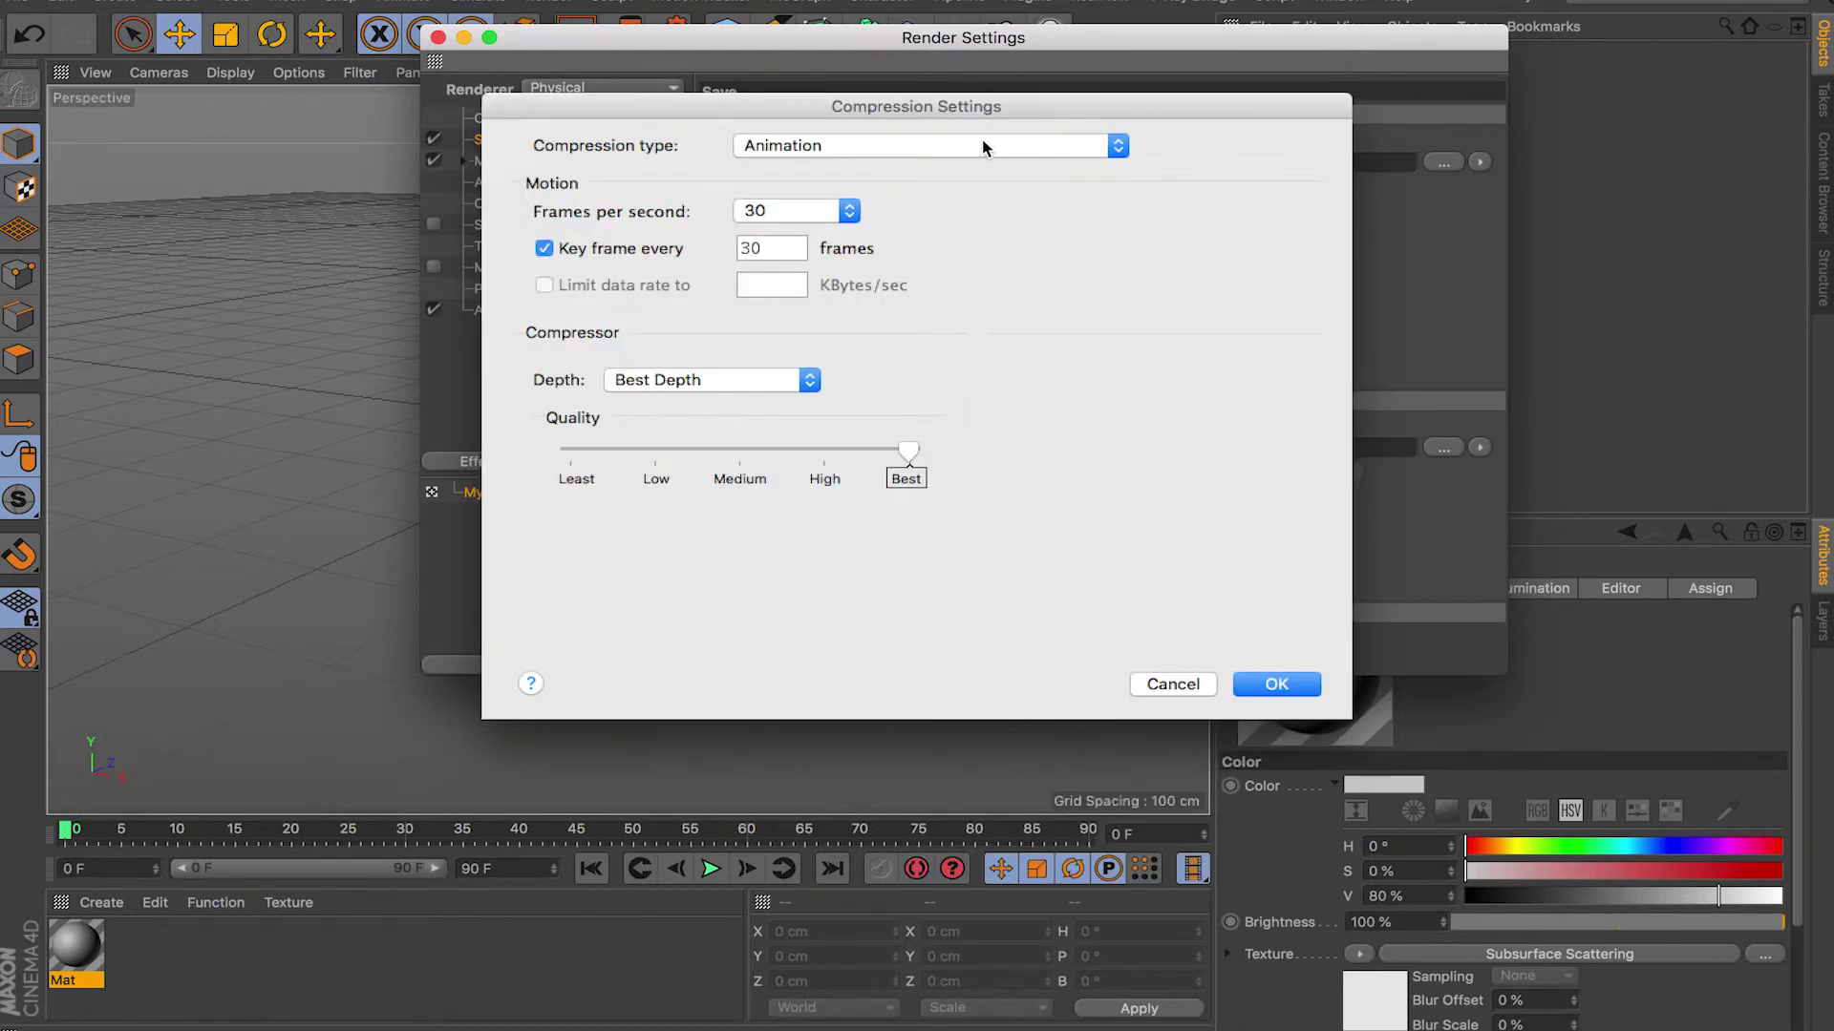
{"action": "left_click", "coordinate": [895, 145]}
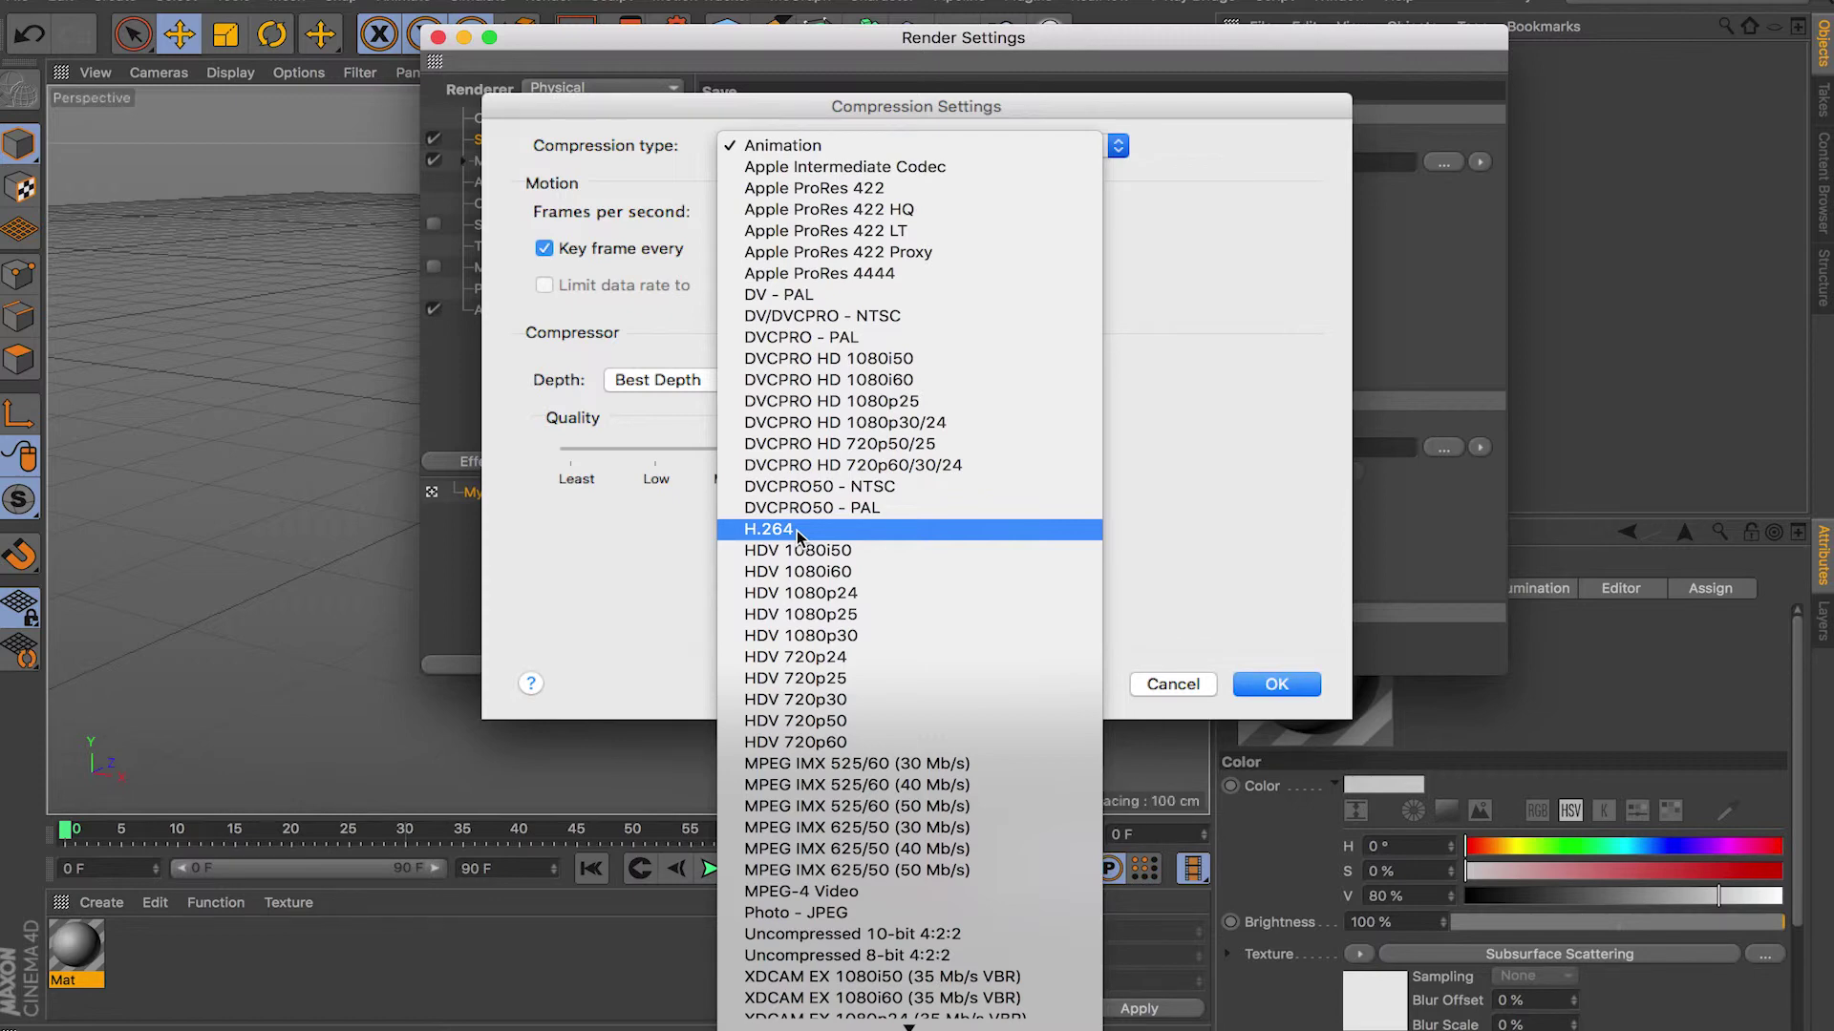
{"action": "left_click", "coordinate": [1144, 650]}
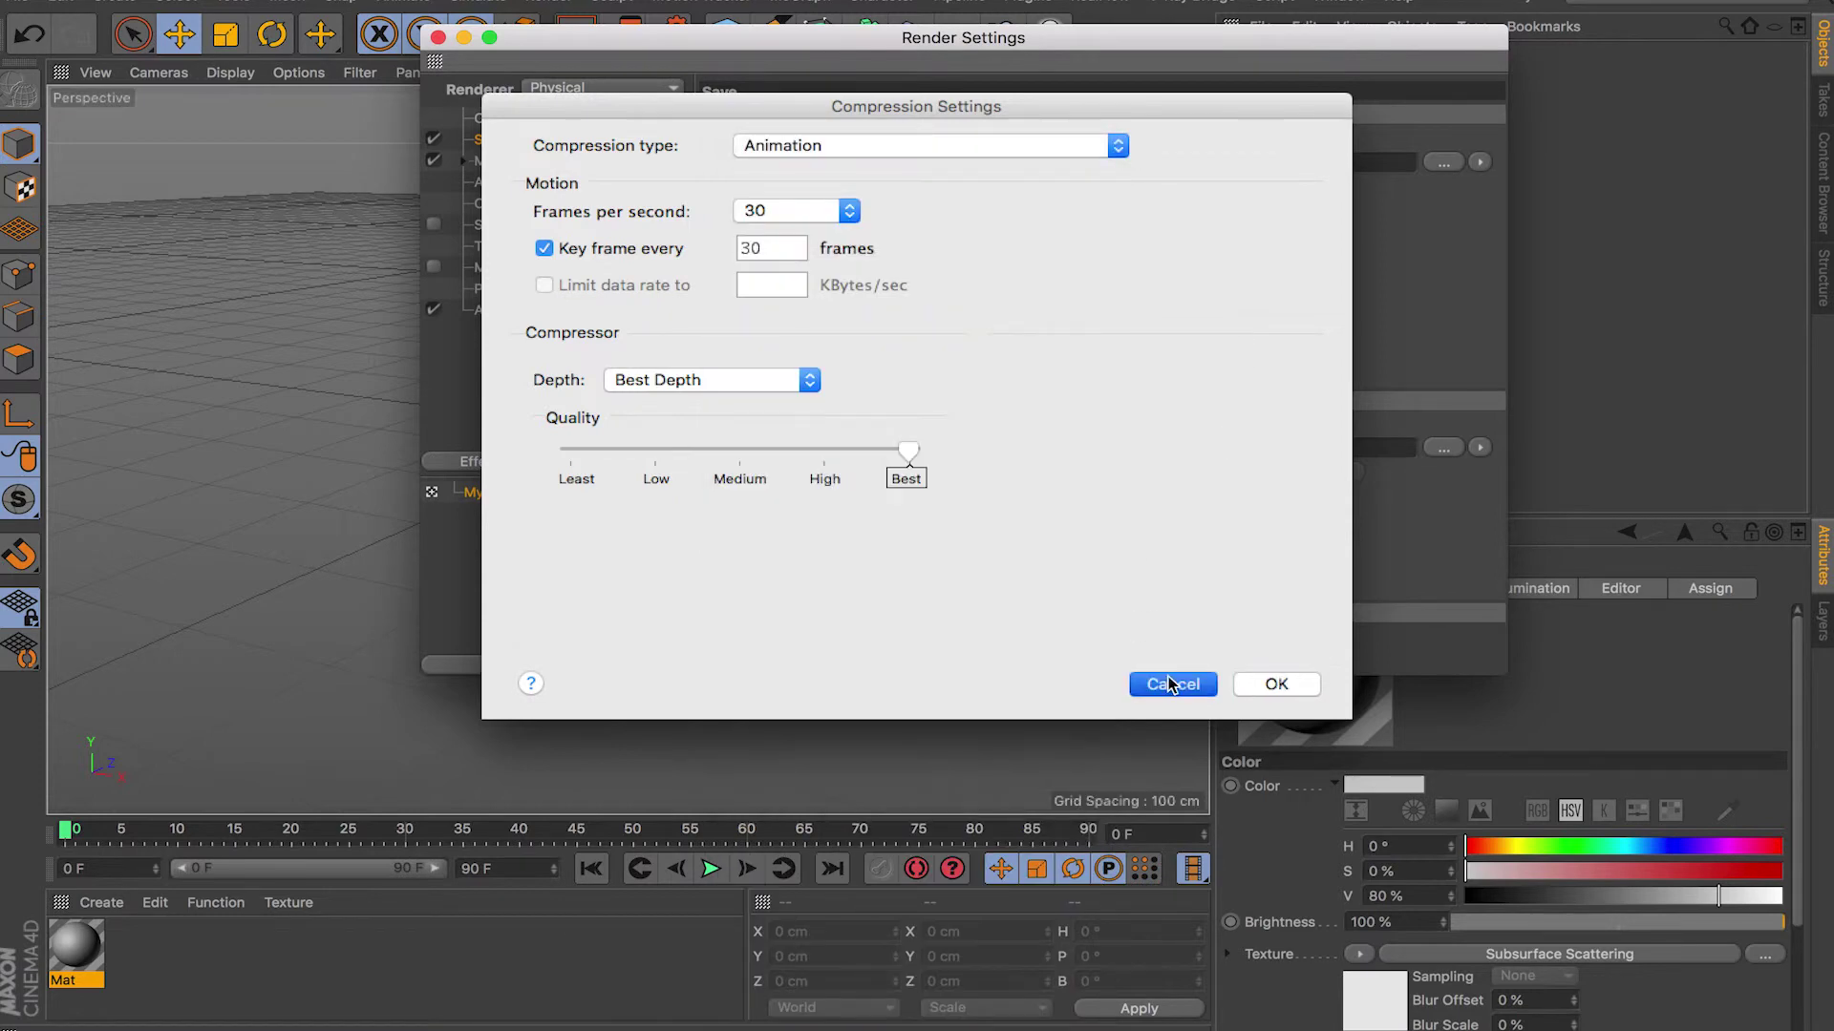
{"action": "left_click", "coordinate": [1171, 683]}
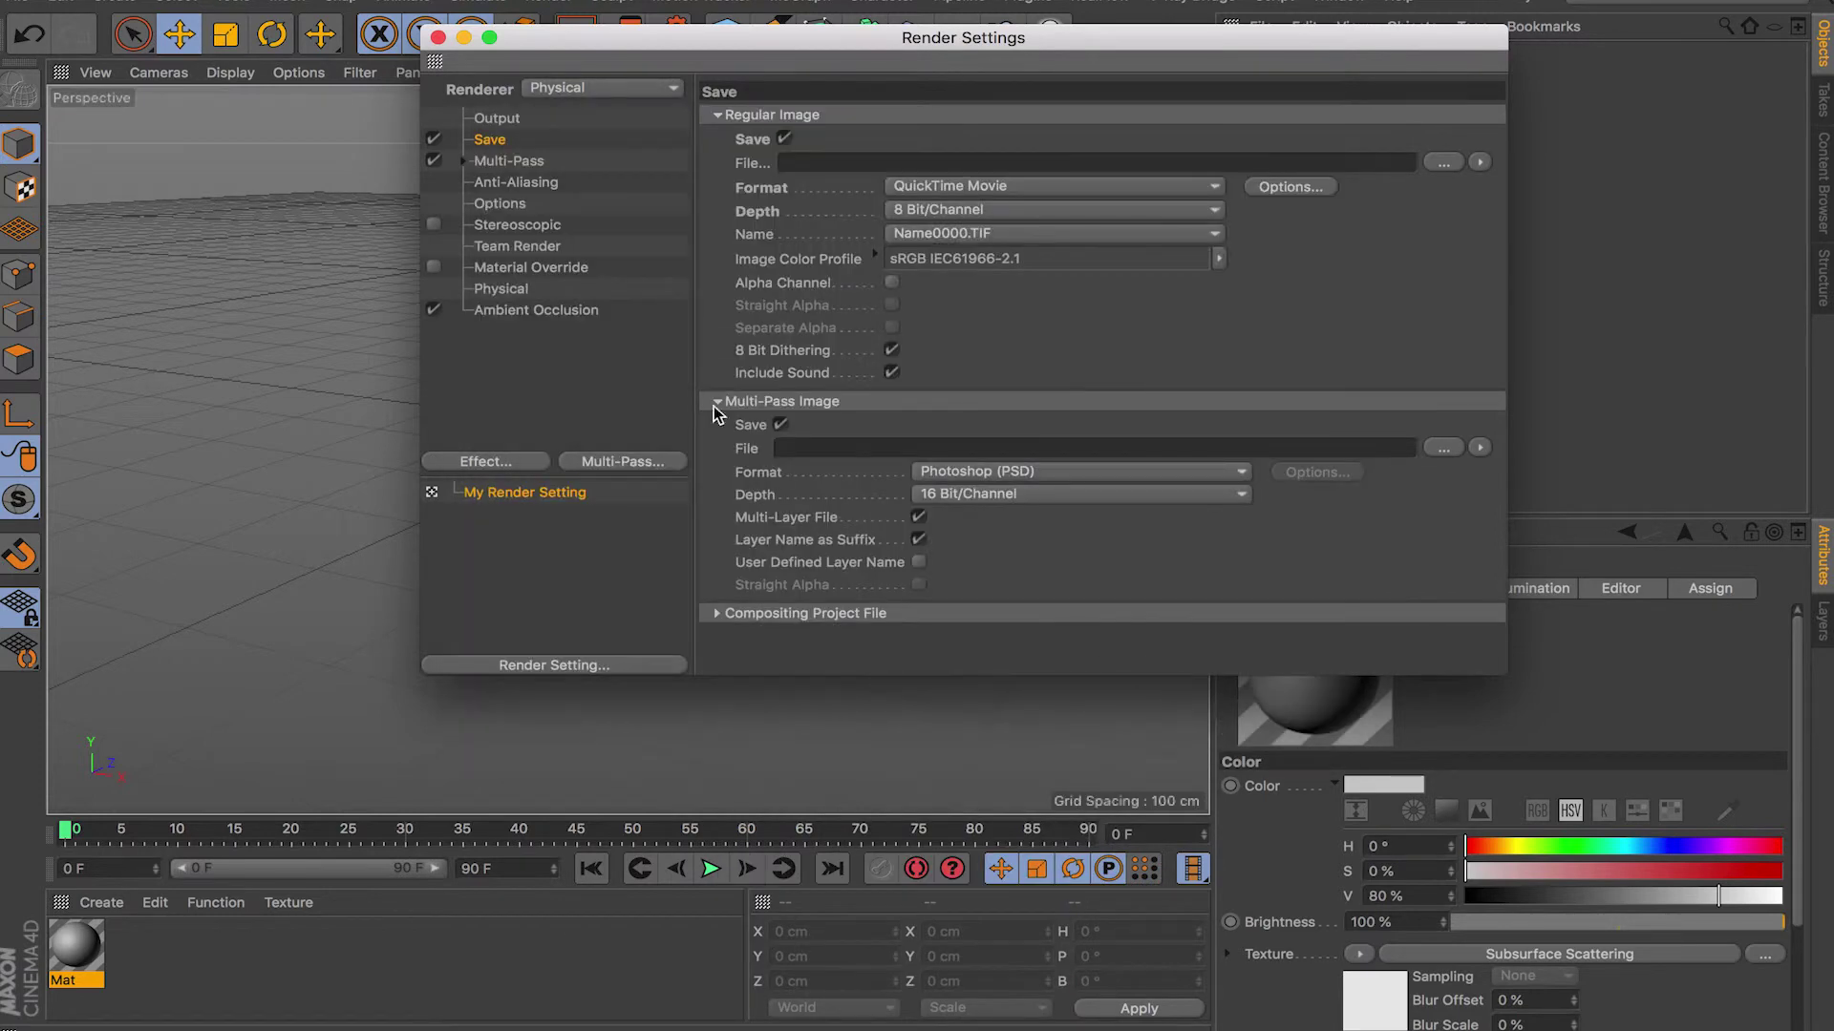
Examine the Anti-Aliasing settings, the maximum subdivisions of the Physical renderer and the Ambient Occlusion settings
{"action": "left_click", "coordinate": [530, 197]}
{"action": "left_click", "coordinate": [531, 184]}
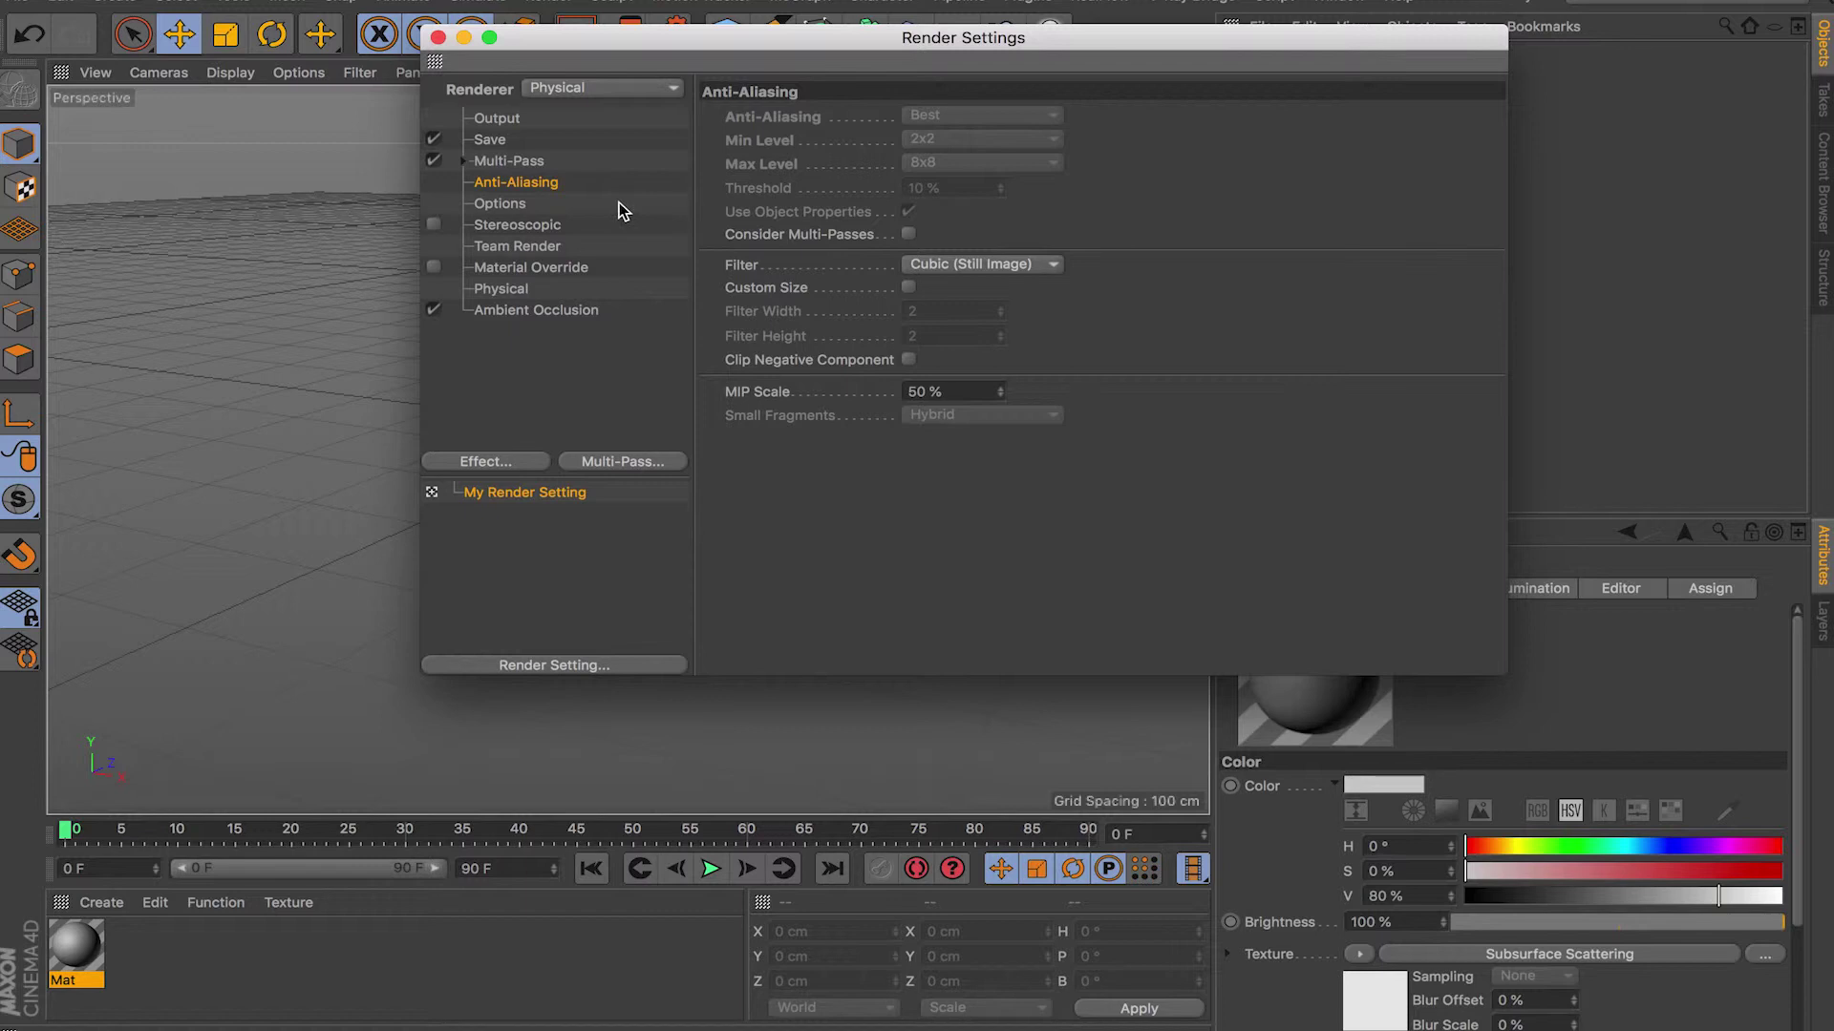
{"action": "left_click", "coordinate": [515, 291]}
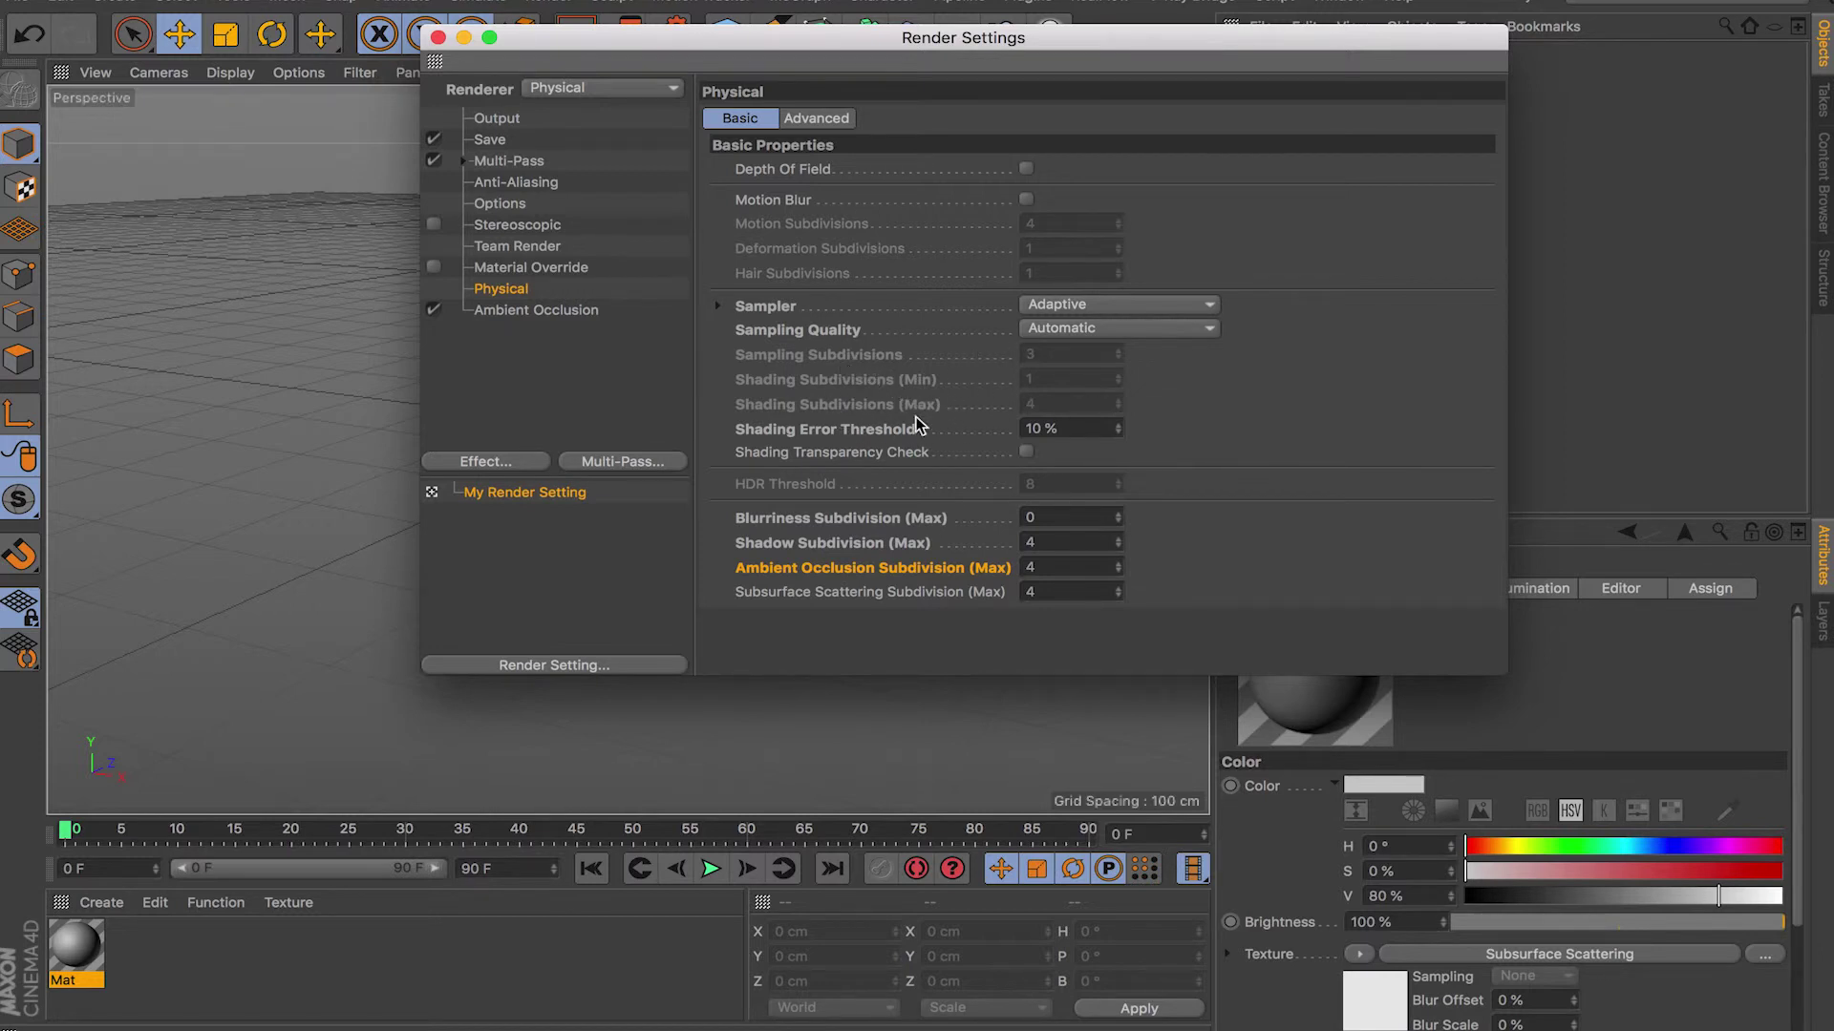
{"action": "left_click", "coordinate": [1078, 521]}
{"action": "left_click", "coordinate": [1045, 542]}
{"action": "double_click", "coordinate": [1051, 517]}
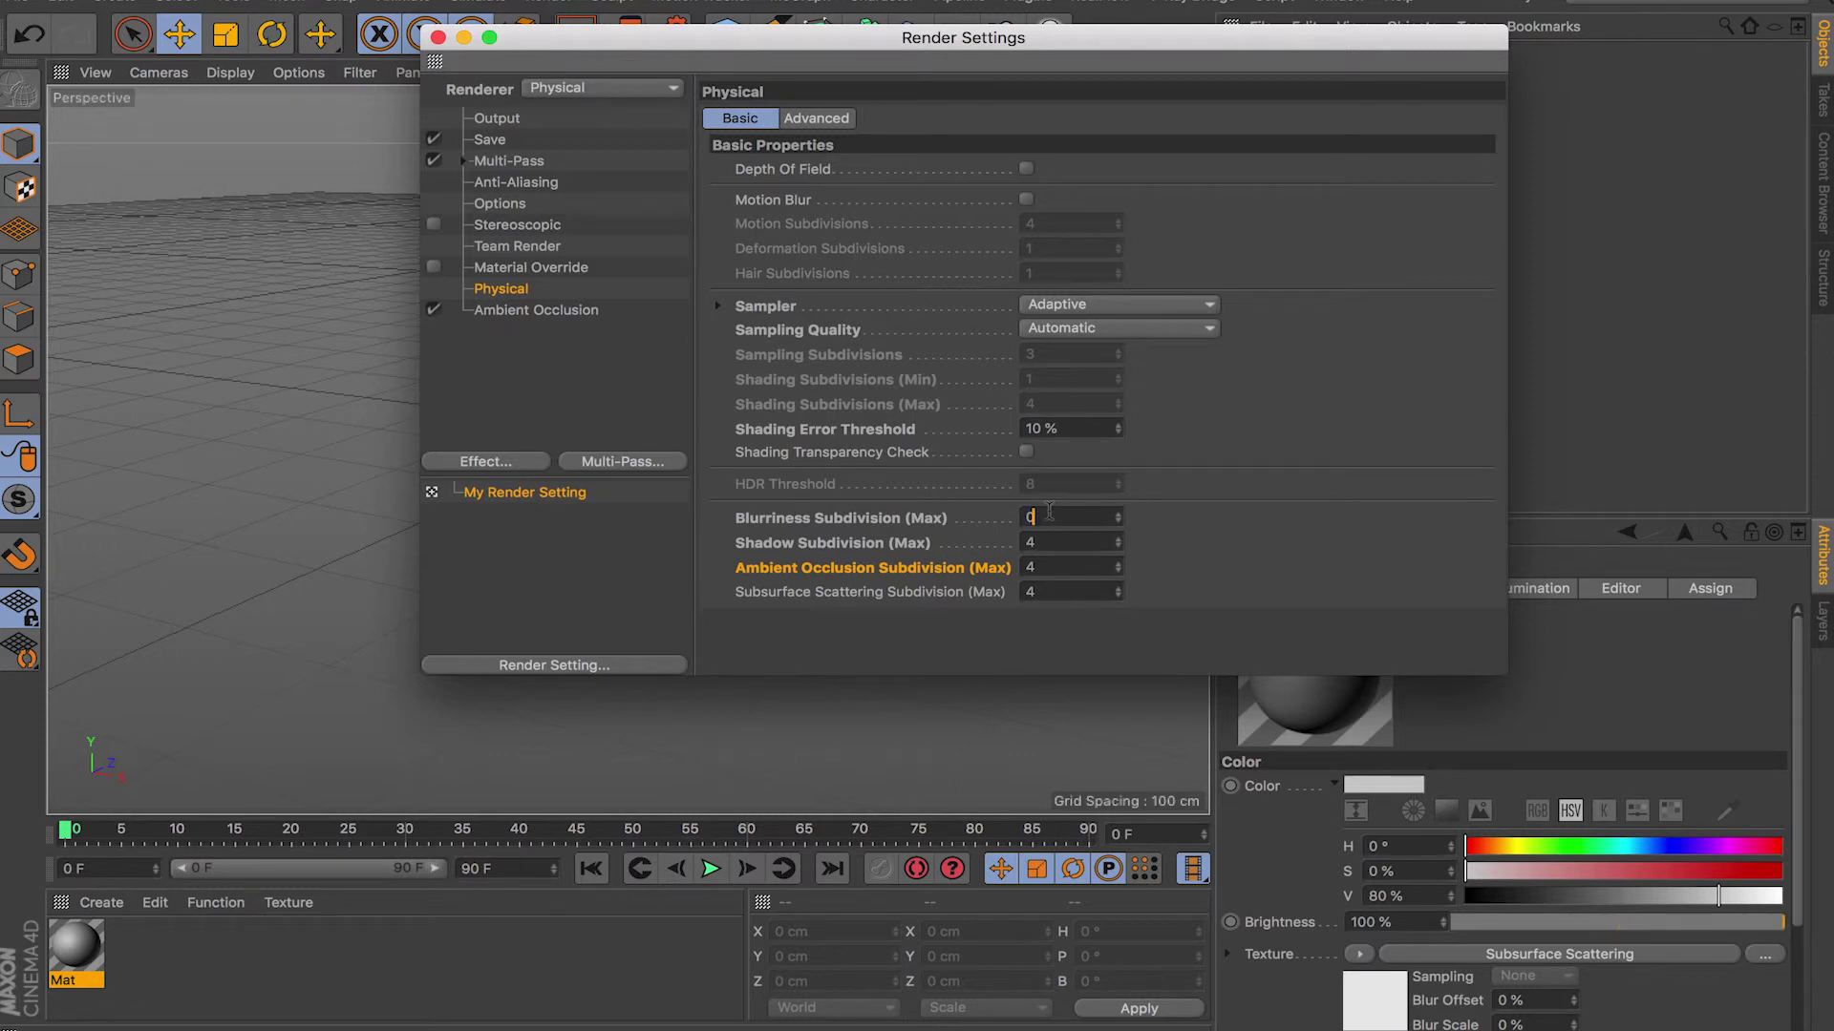
{"action": "double_click", "coordinate": [1051, 569]}
{"action": "double_click", "coordinate": [1055, 593]}
{"action": "left_click", "coordinate": [580, 312]}
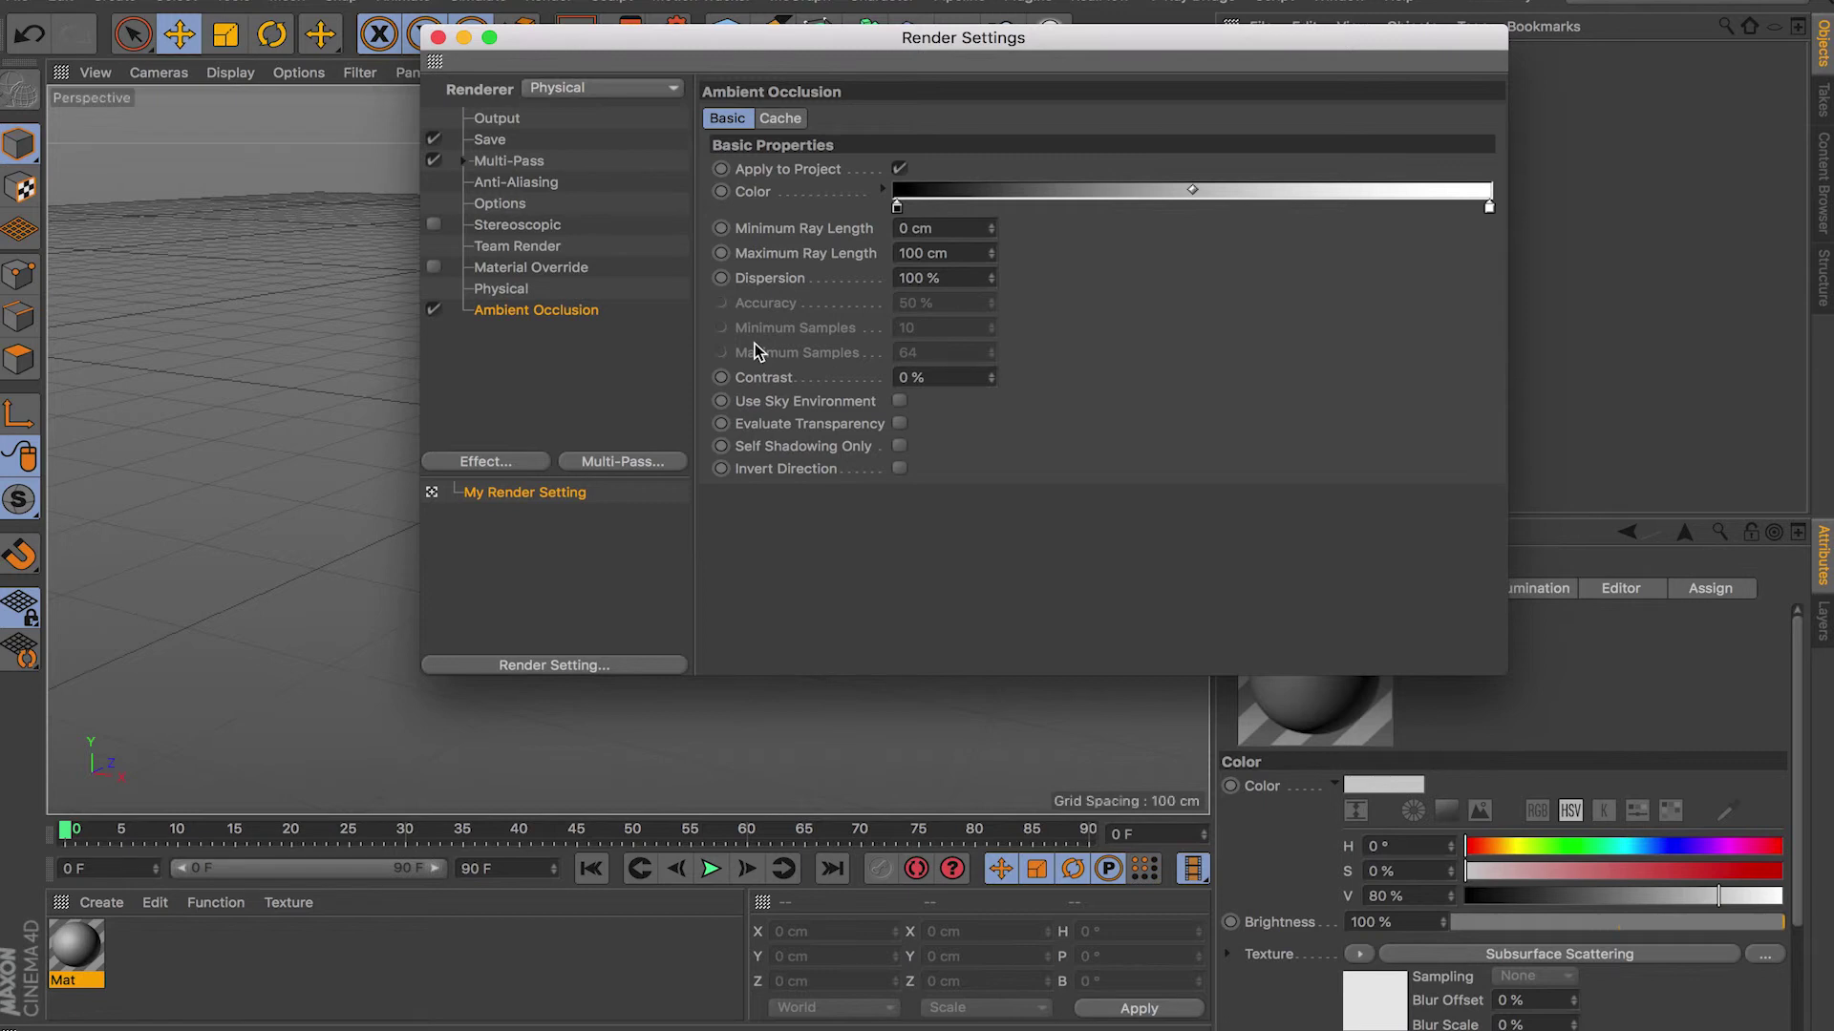
{"action": "left_click", "coordinate": [516, 297]}
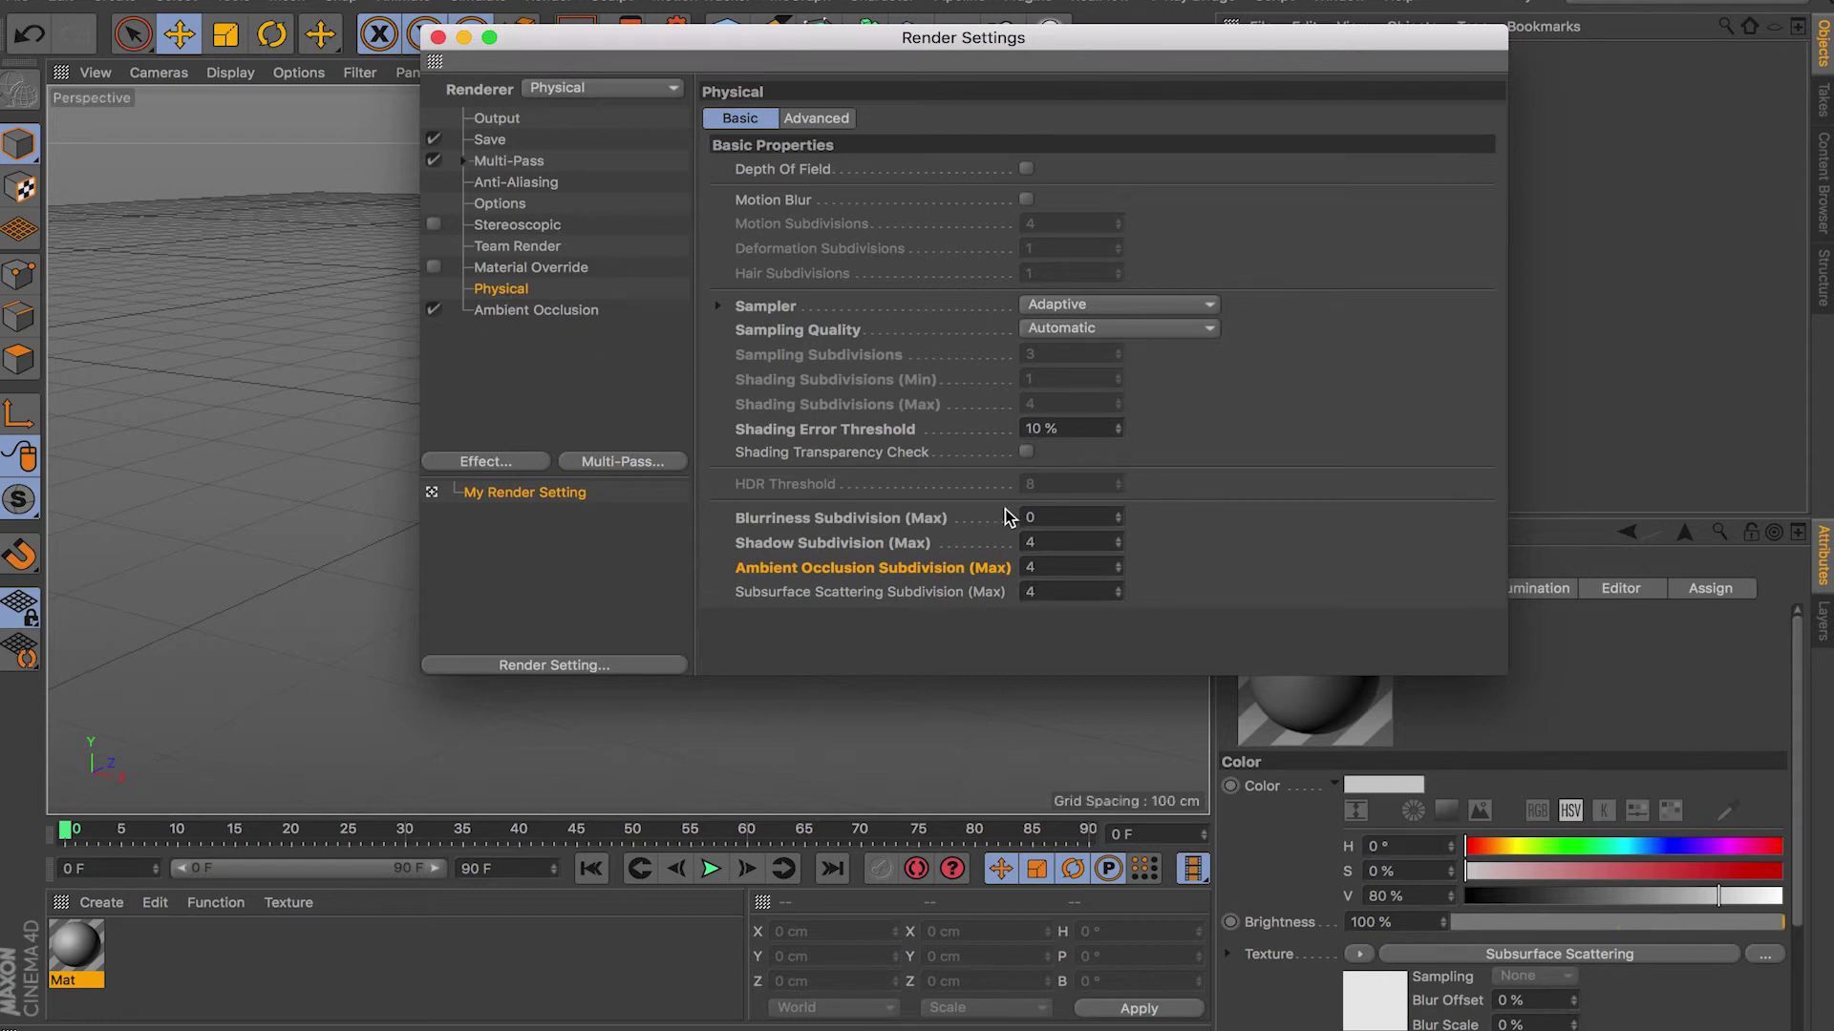
Keep the Physical sampler on Adaptive and set its sampling quality to High
{"action": "double_click", "coordinate": [1055, 428]}
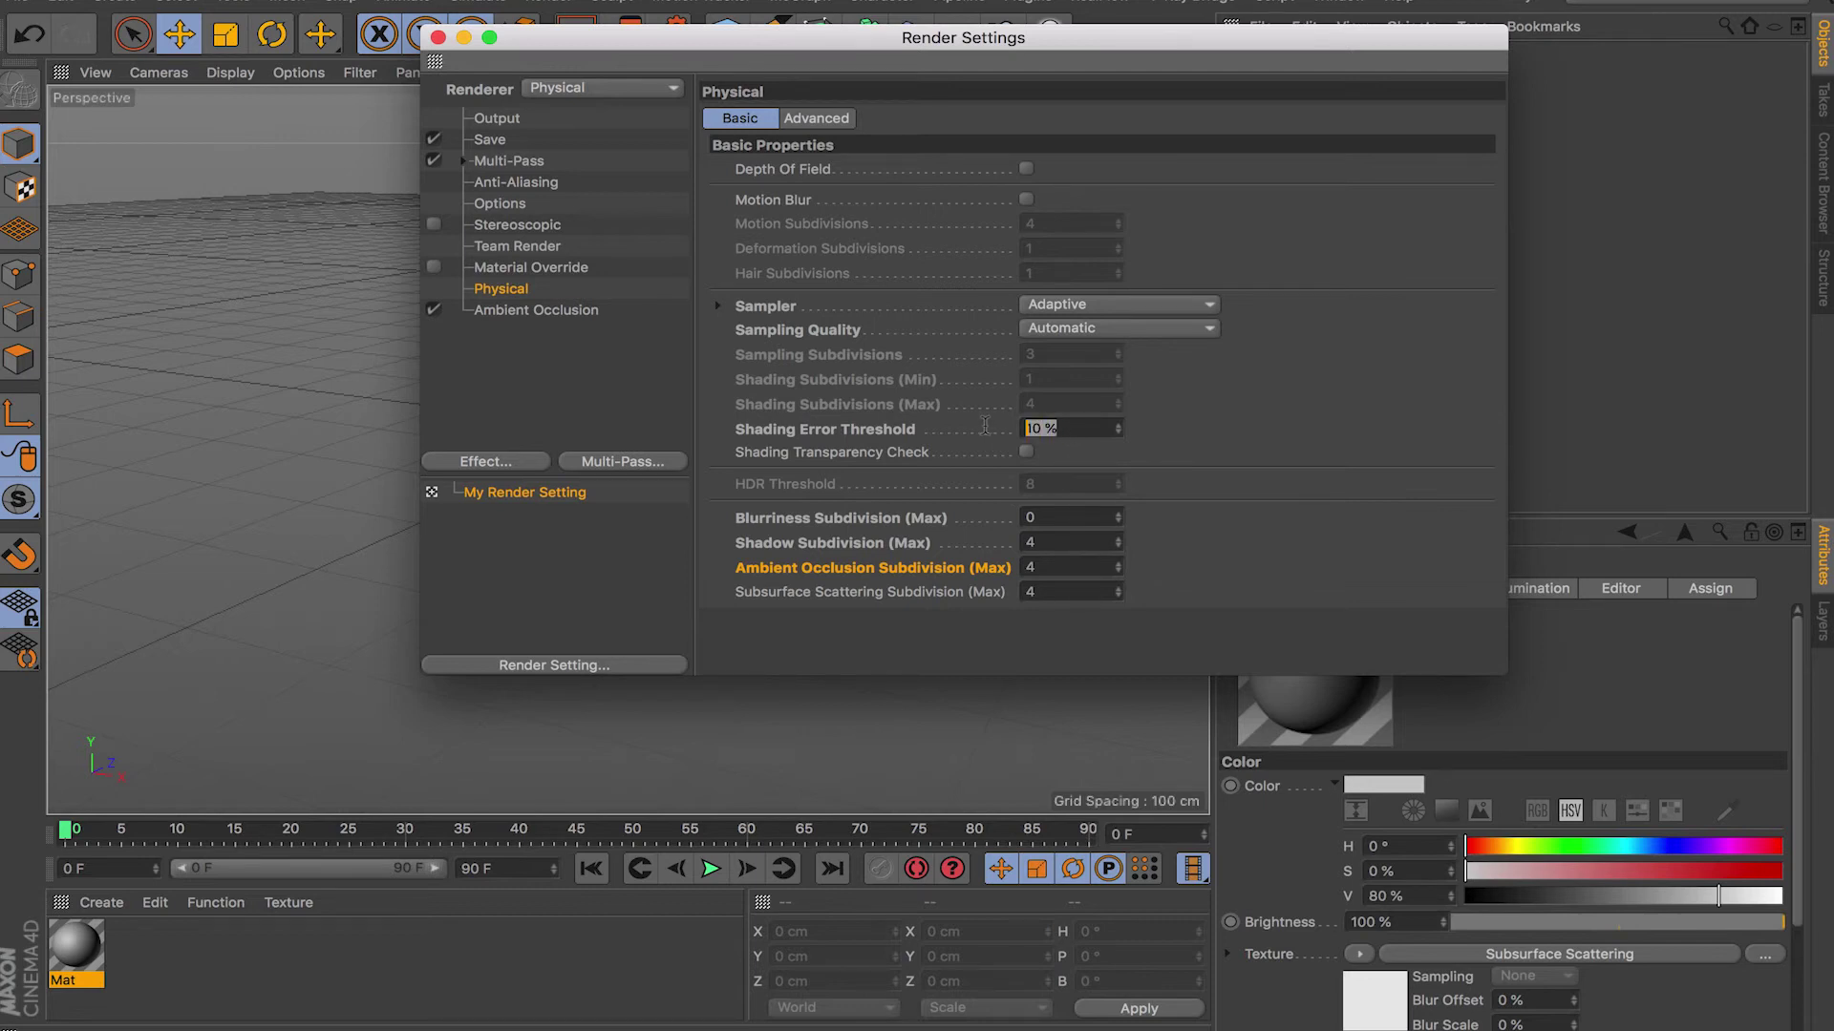
{"action": "left_click", "coordinate": [1095, 313]}
{"action": "left_click", "coordinate": [1094, 313]}
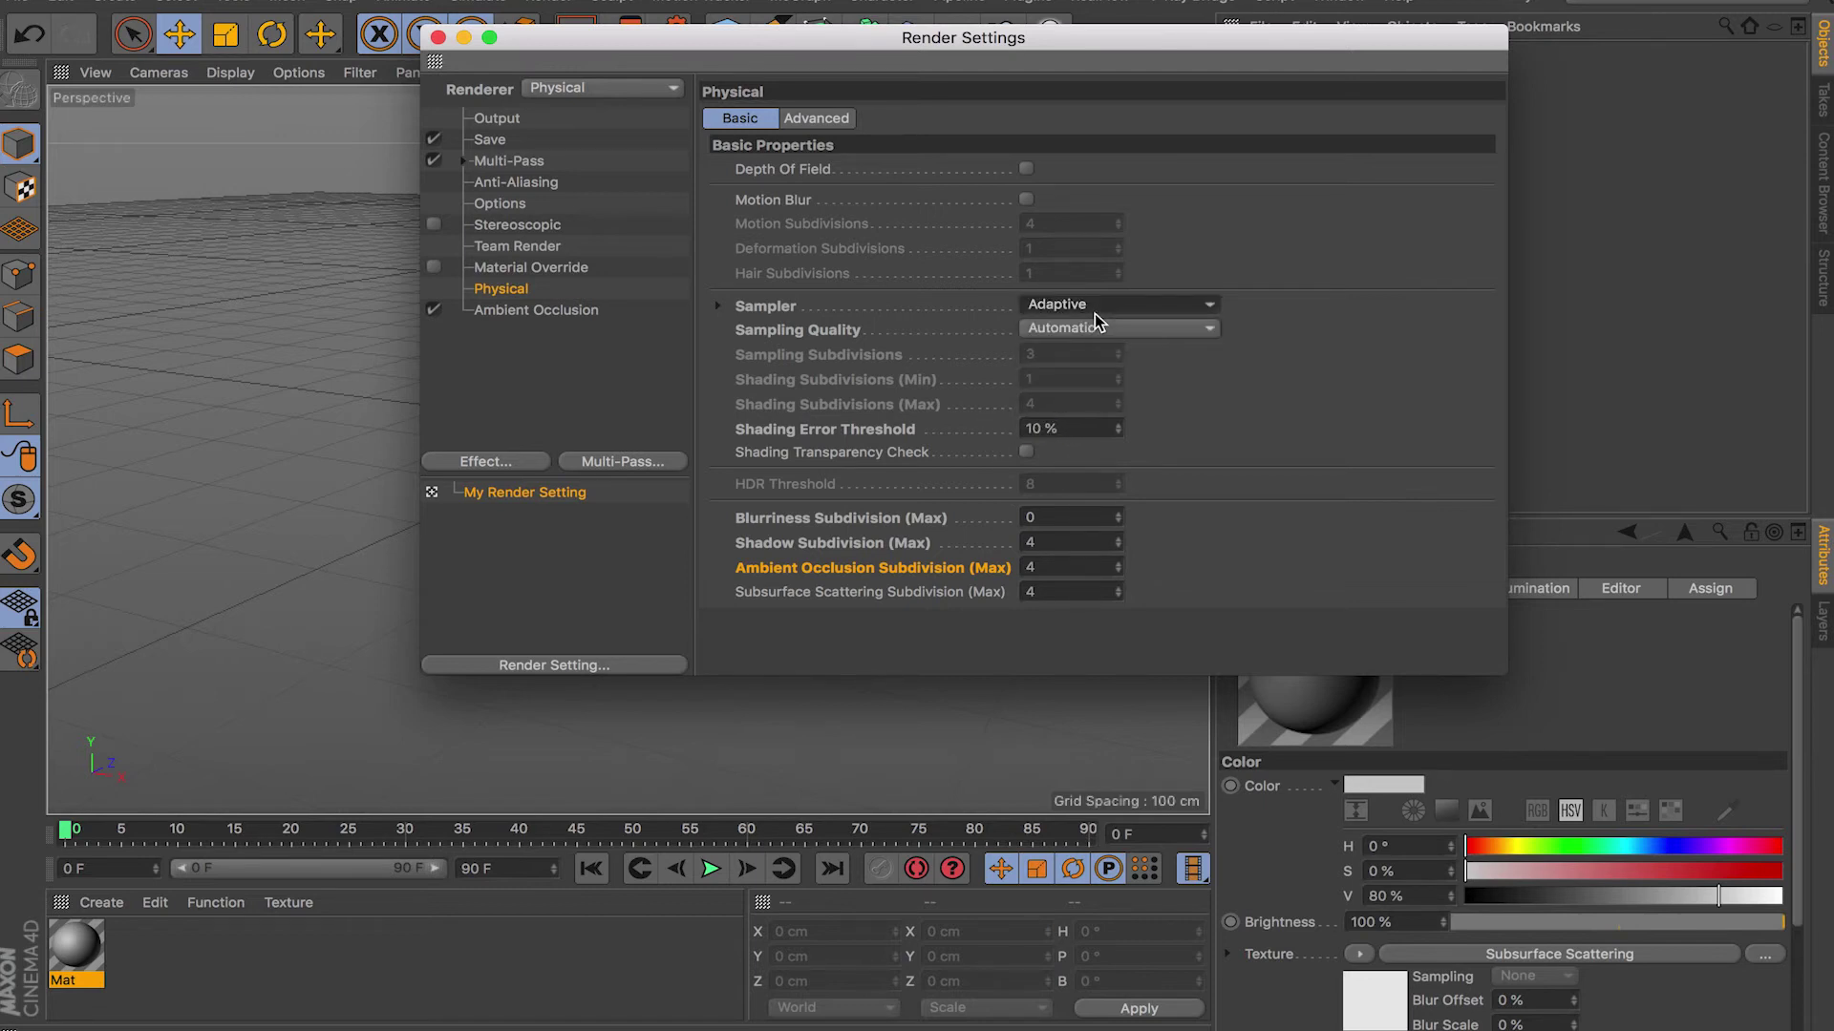
{"action": "left_click", "coordinate": [1092, 327]}
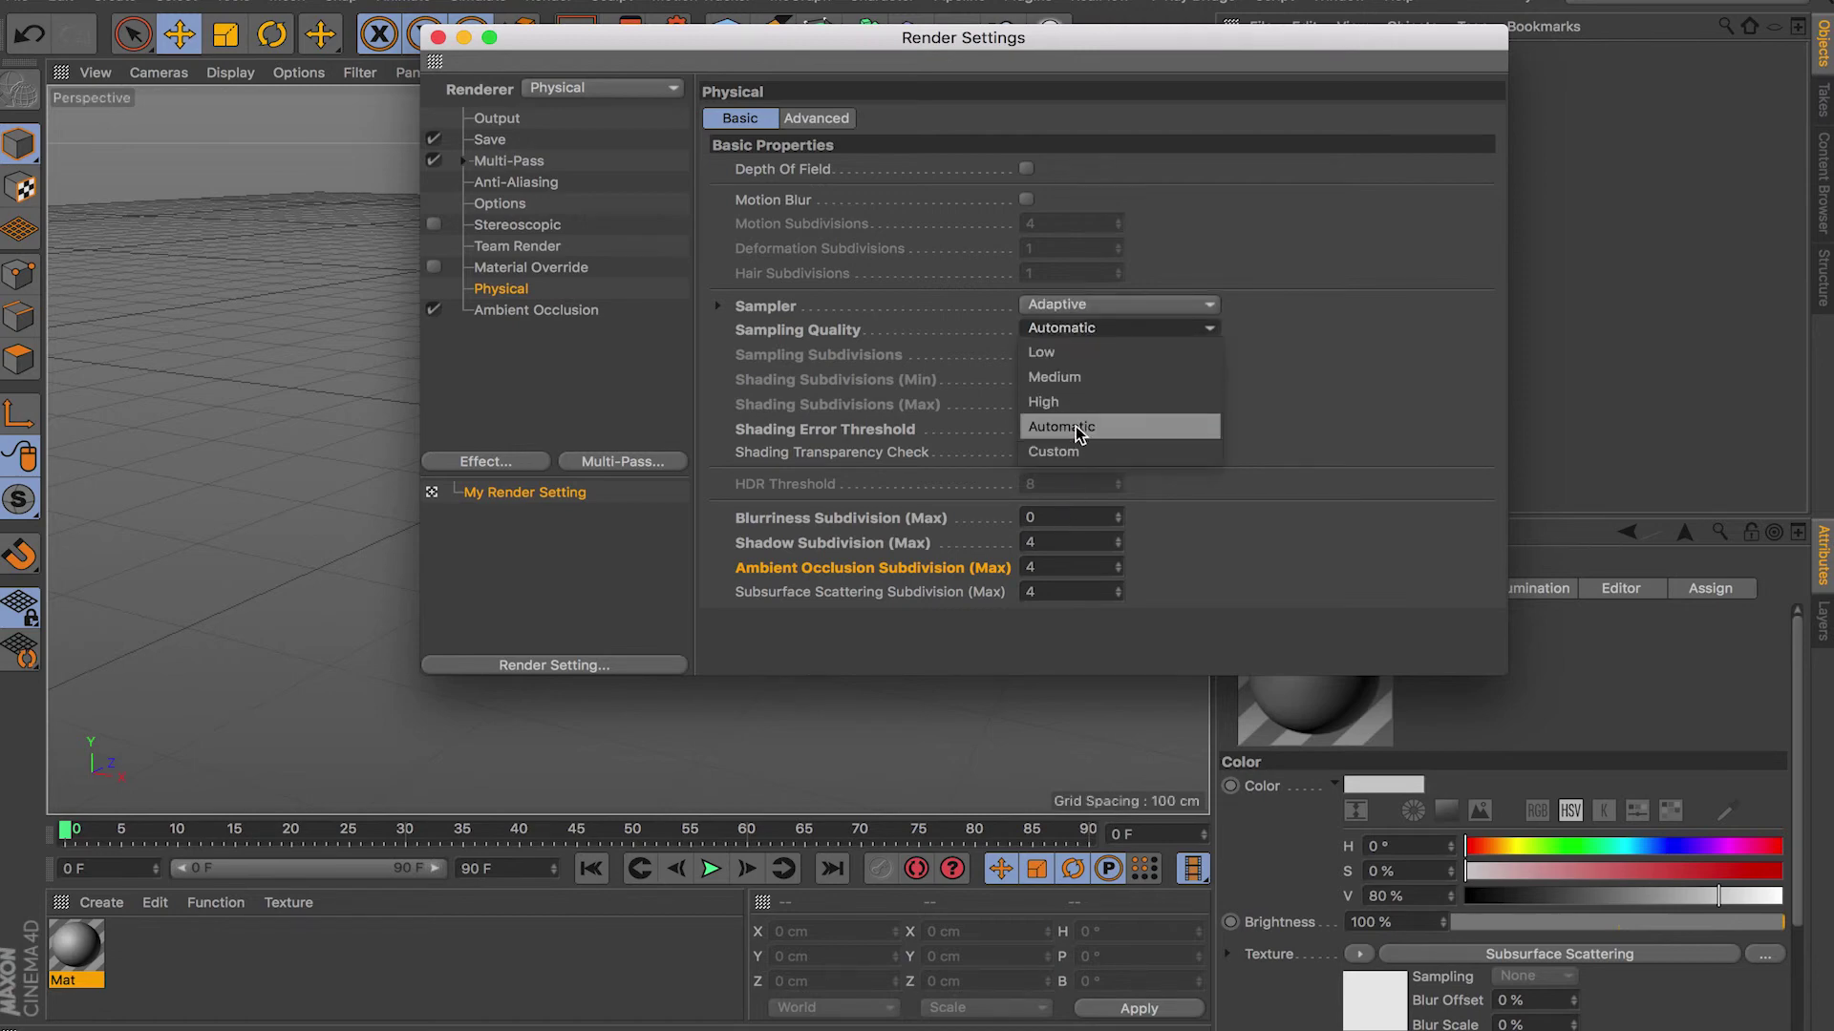
{"action": "left_click", "coordinate": [1075, 376]}
{"action": "left_click", "coordinate": [1079, 401]}
{"action": "left_click", "coordinate": [1087, 335]}
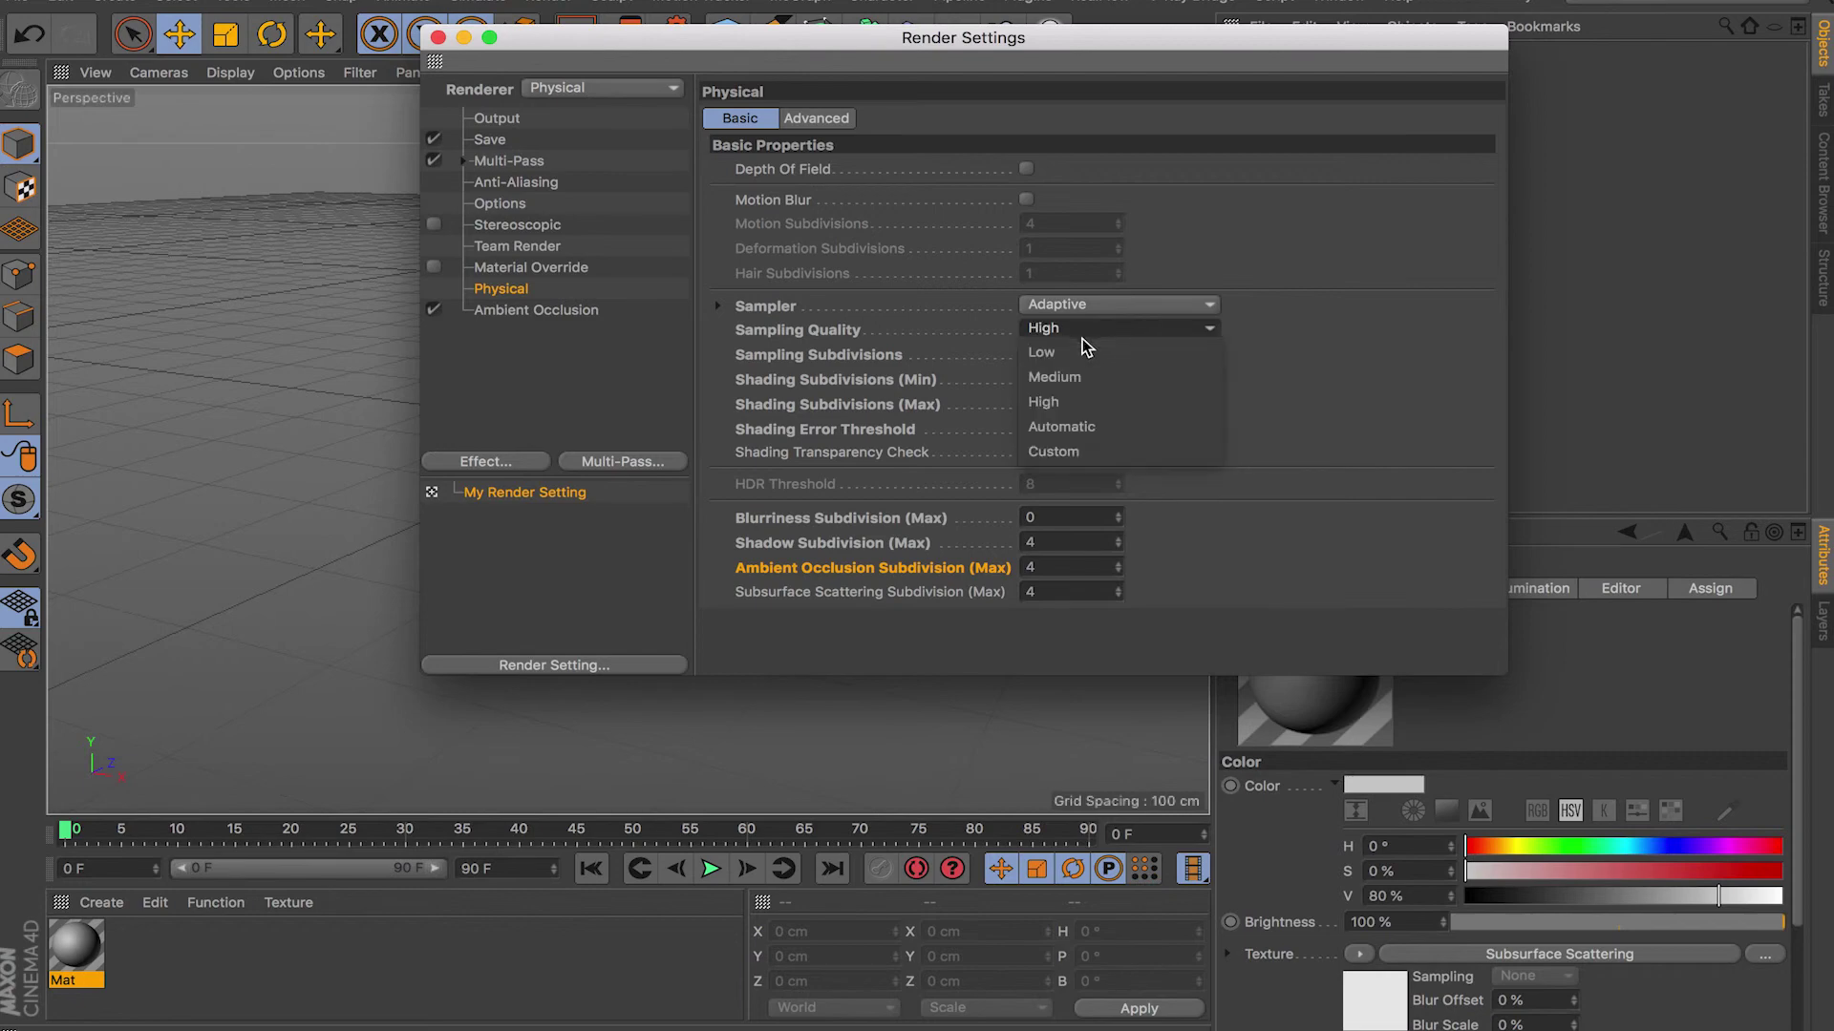
{"action": "left_click", "coordinate": [1281, 391]}
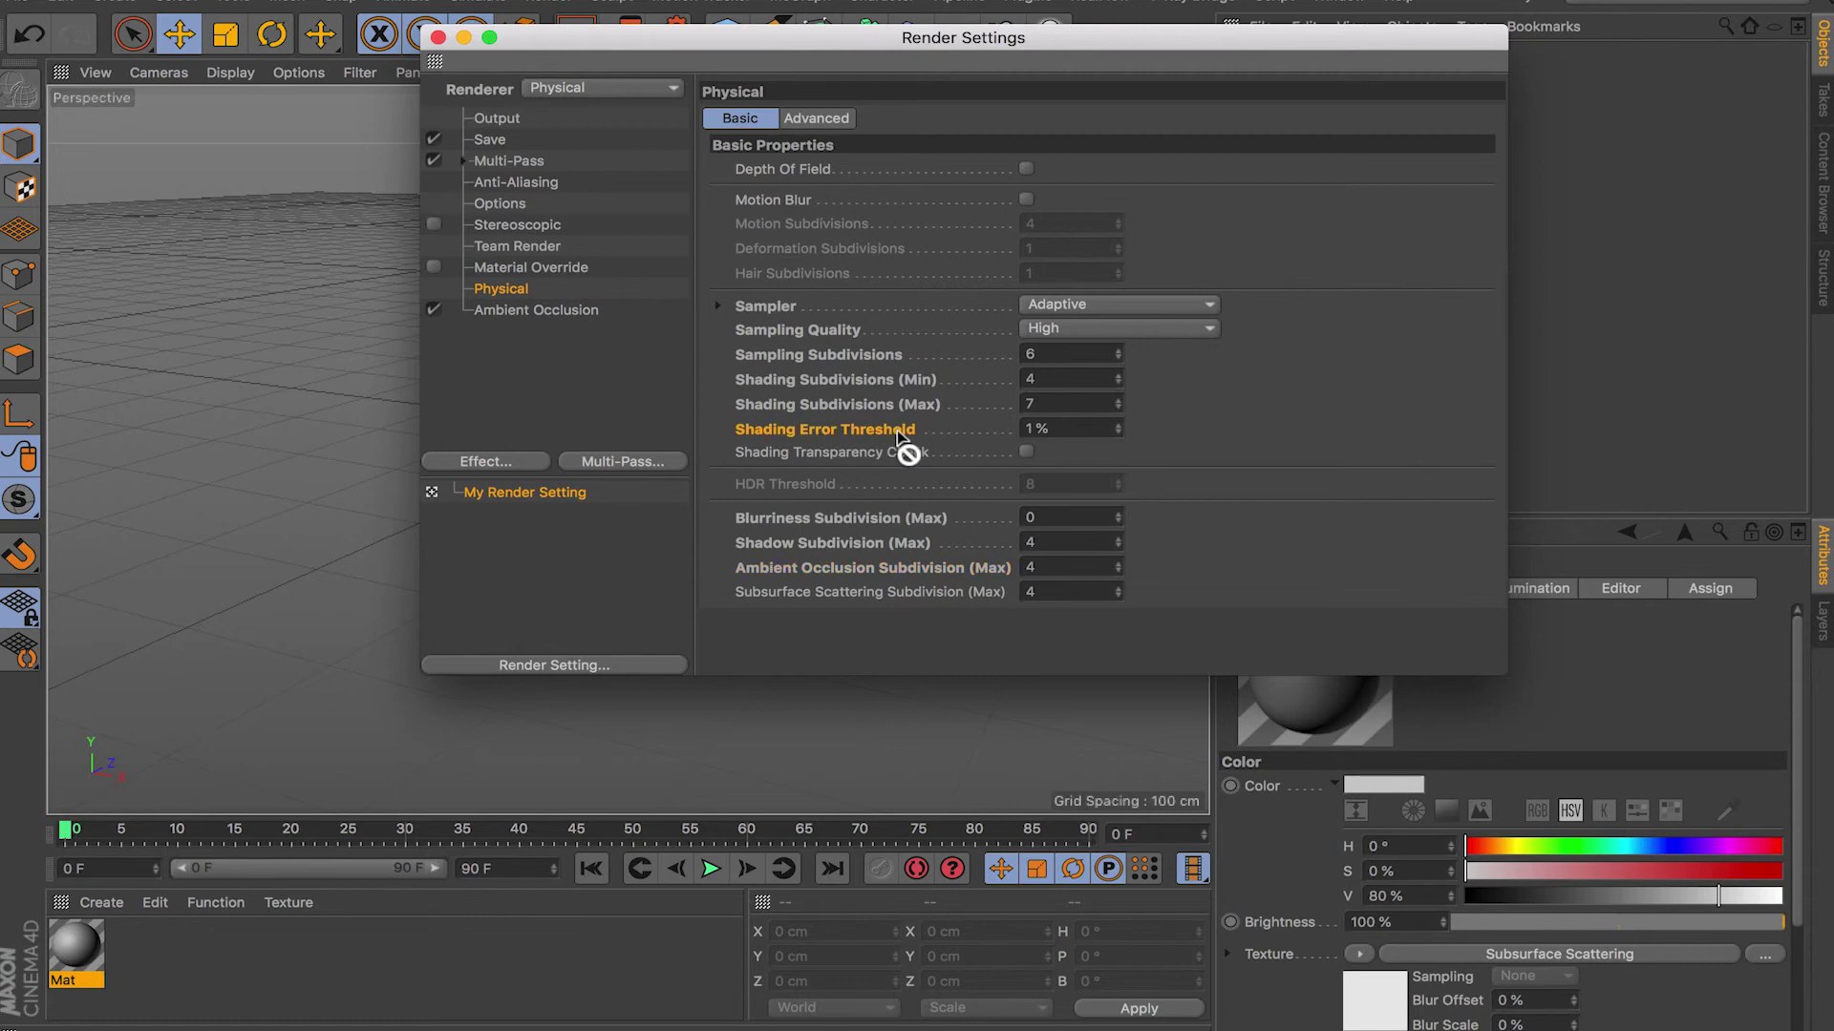
Open the shading error threshold value for editing
{"action": "double_click", "coordinate": [1081, 430]}
{"action": "double_click", "coordinate": [1077, 428]}
{"action": "double_click", "coordinate": [1088, 430]}
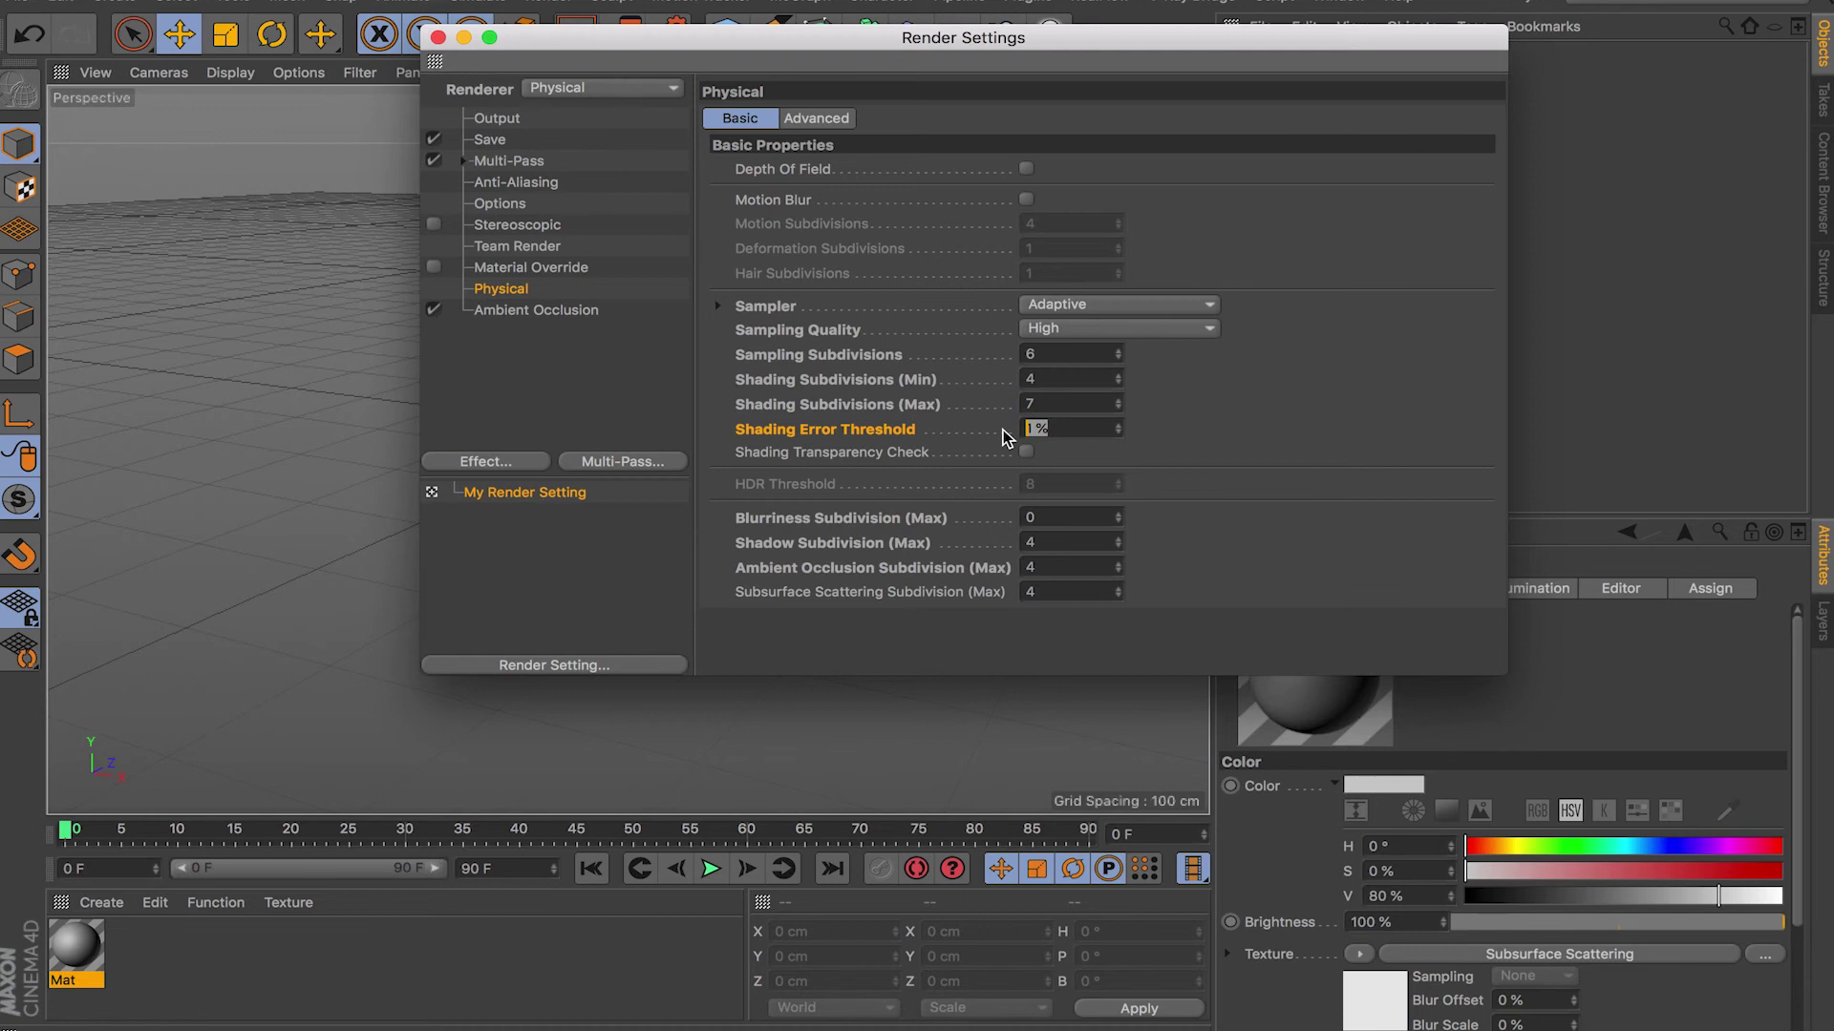